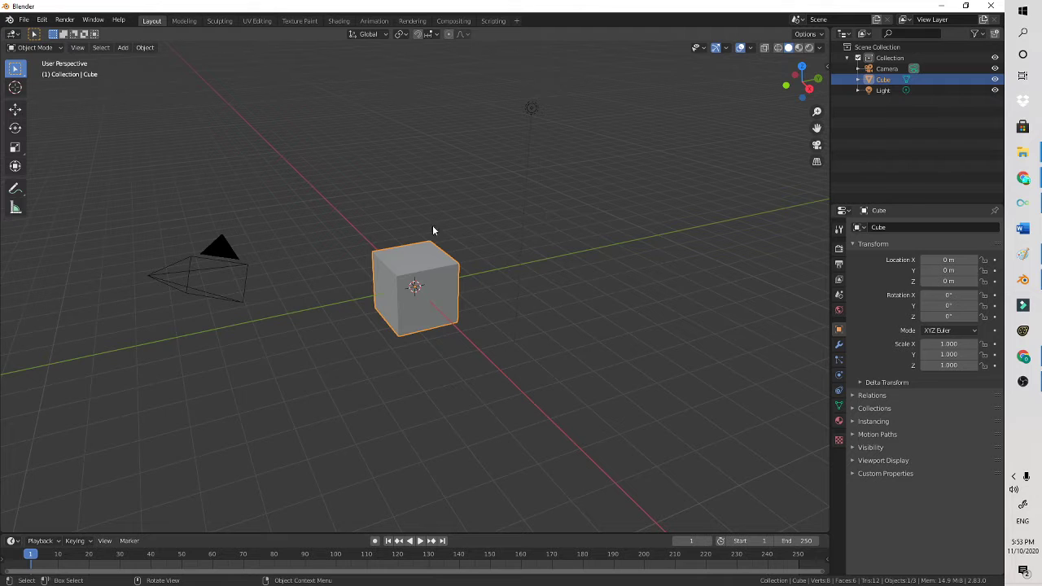
key(x)
click(565, 306)
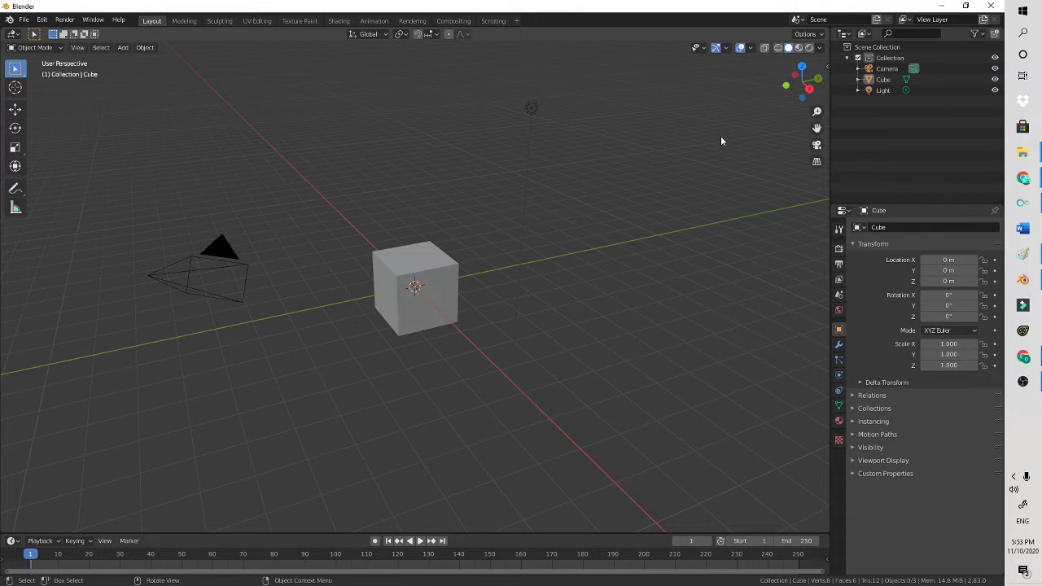
drag(796, 75, 839, 77)
scroll(488, 296, up, 3)
scroll(406, 293, up, 8)
scroll(433, 286, down, 5)
scroll(431, 273, down, 3)
- Select the default cube and add a Subdivision Surface modifier to it in the Modeling workspace
click(428, 276)
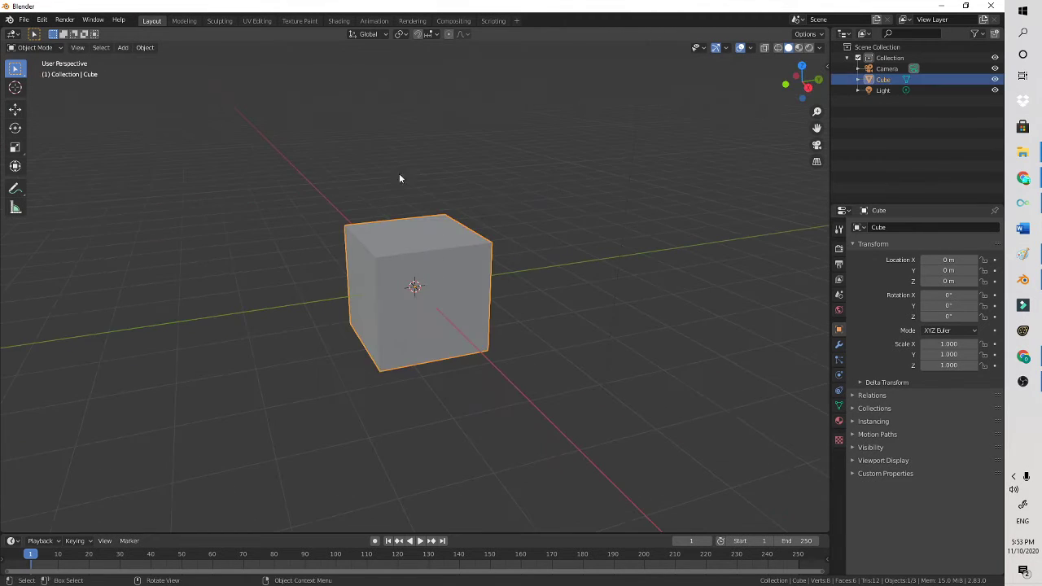
click(191, 20)
click(925, 147)
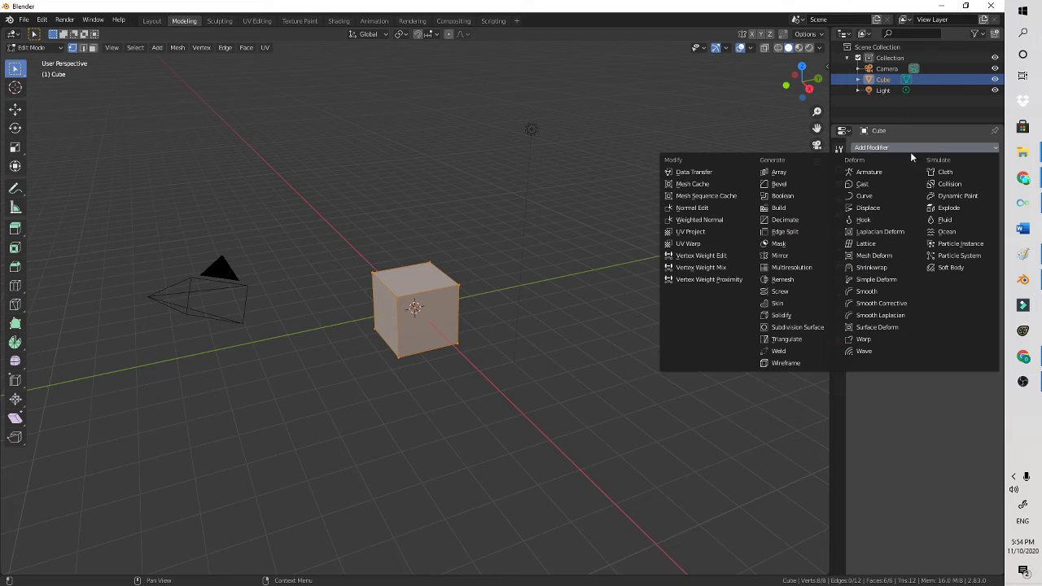
click(791, 328)
scroll(700, 190, up, 2)
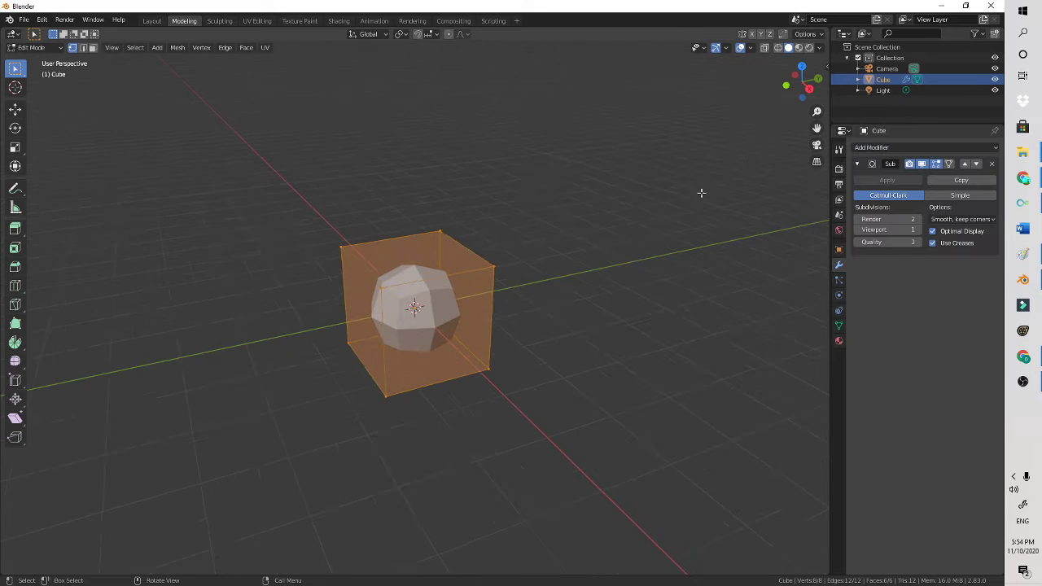
- Add five evenly spaced horizontal loop cuts around the cube, without sliding them
drag(803, 84, 766, 132)
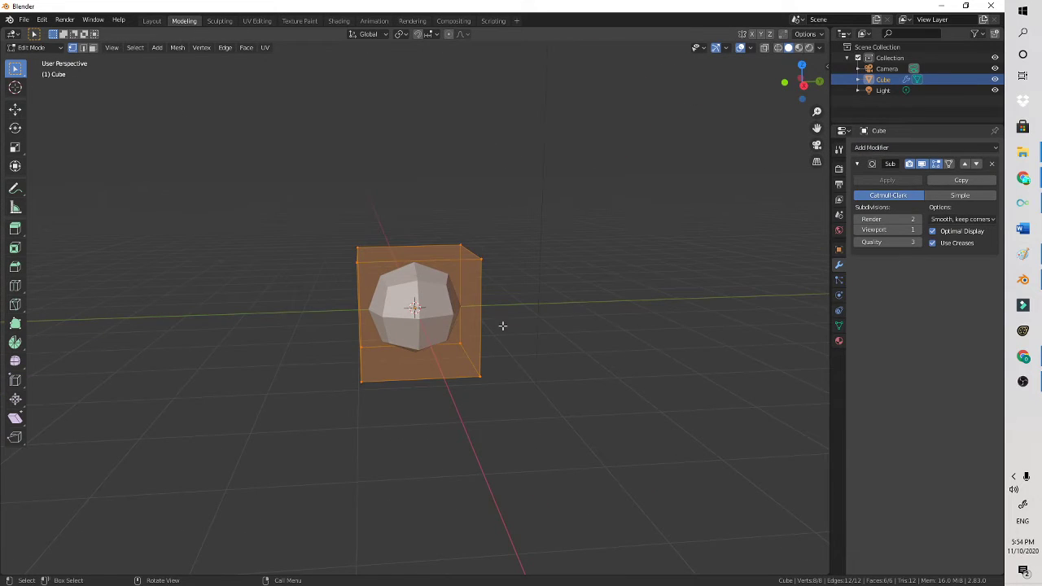
key(ctrl+r)
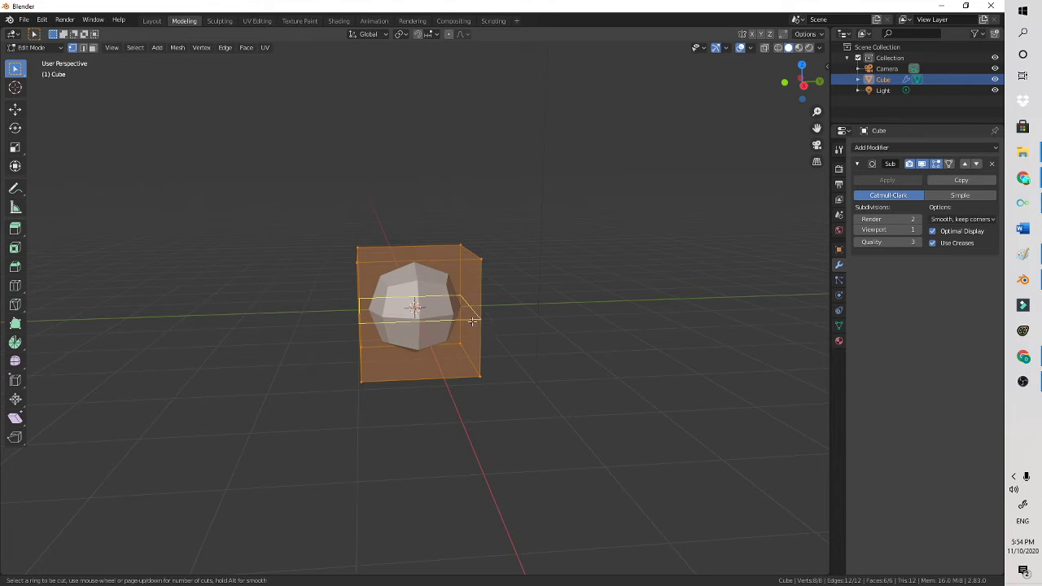
scroll(473, 327, up, 4)
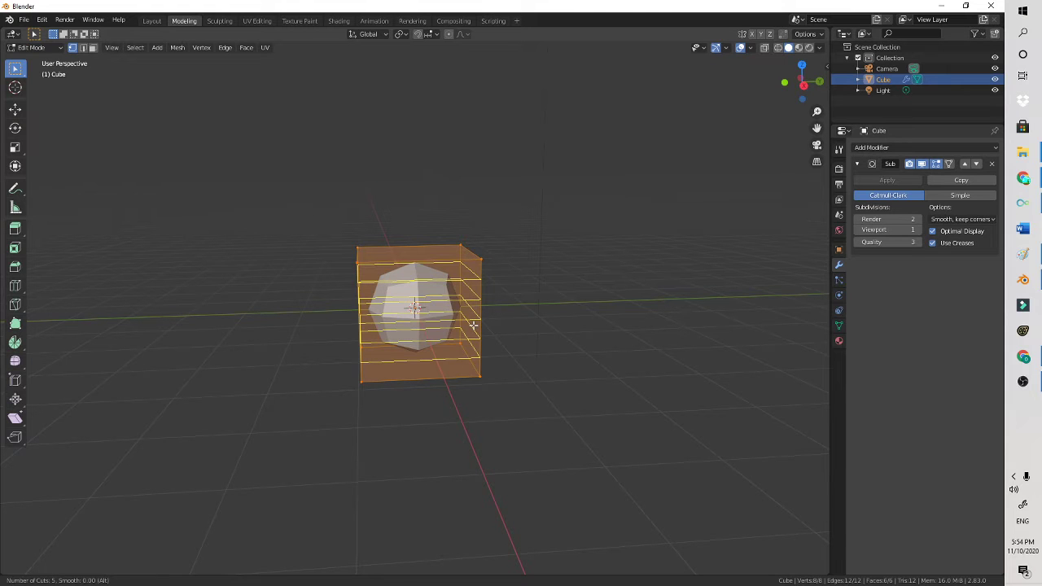
click(473, 326)
click(473, 325)
- Try adding three vertical loop cuts across the cube and undo them
drag(815, 92, 904, 118)
key(ctrl+r)
scroll(441, 296, up, 2)
click(440, 296)
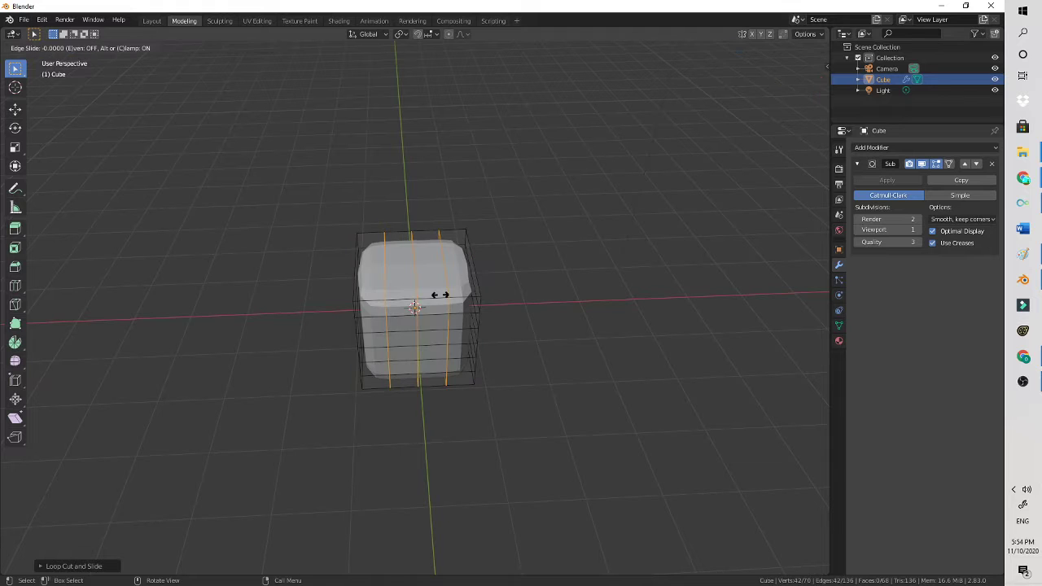
click(440, 296)
drag(802, 86, 617, 176)
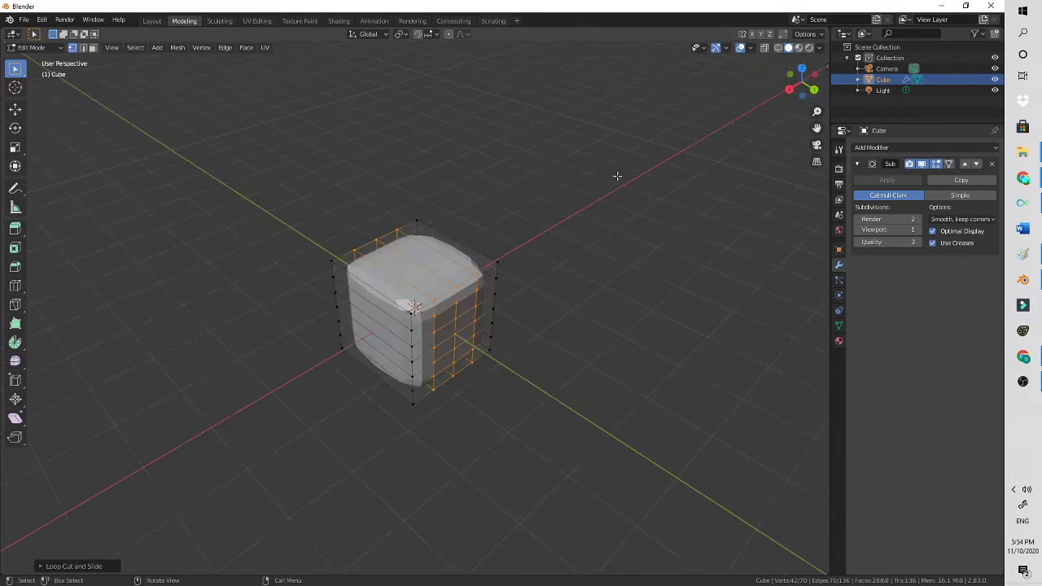
scroll(617, 176, up, 4)
drag(805, 97, 908, 63)
key(ctrl+z)
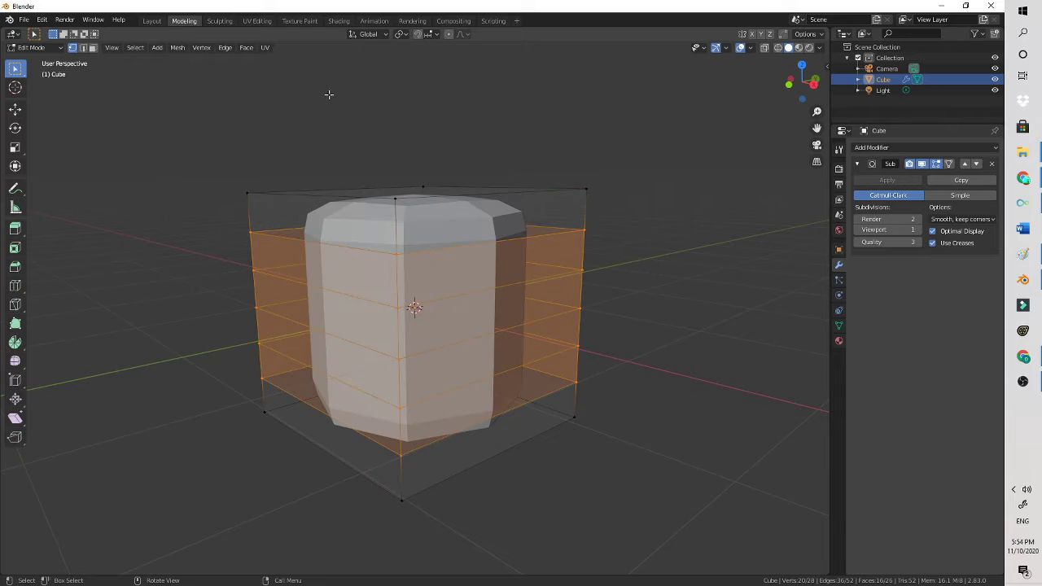
- Activate the Extrude tool and select the four corner vertices of the cube's top face
click(17, 231)
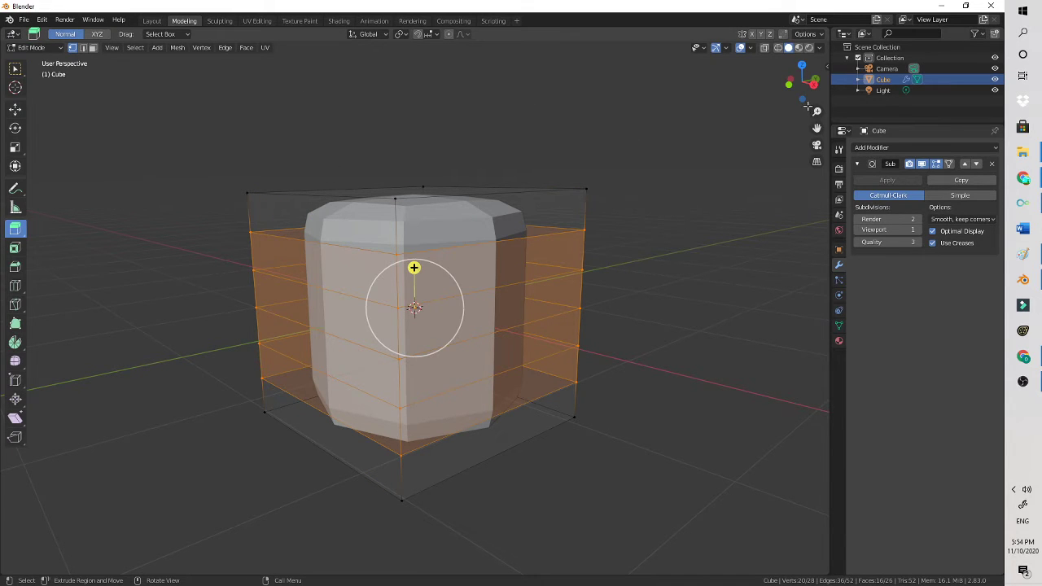
drag(806, 92, 815, 111)
click(288, 180)
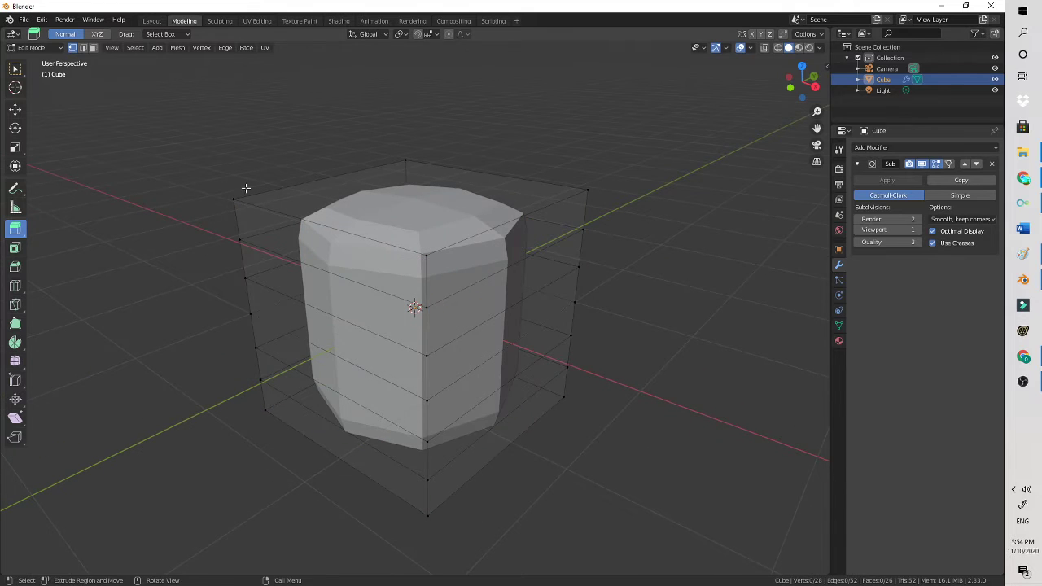
ctrl+click(423, 255)
ctrl+click(583, 189)
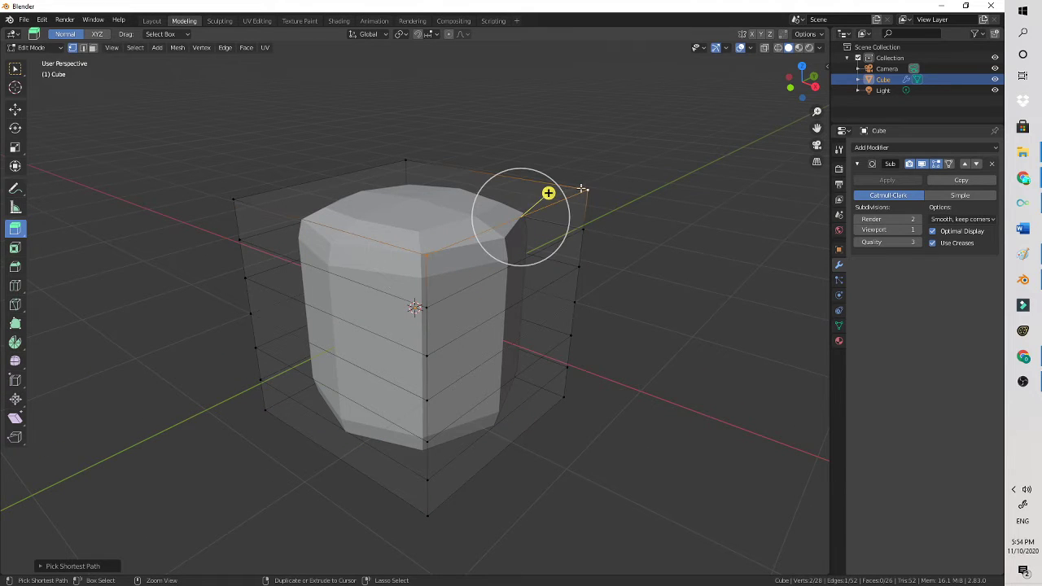
ctrl+click(401, 168)
ctrl+click(235, 199)
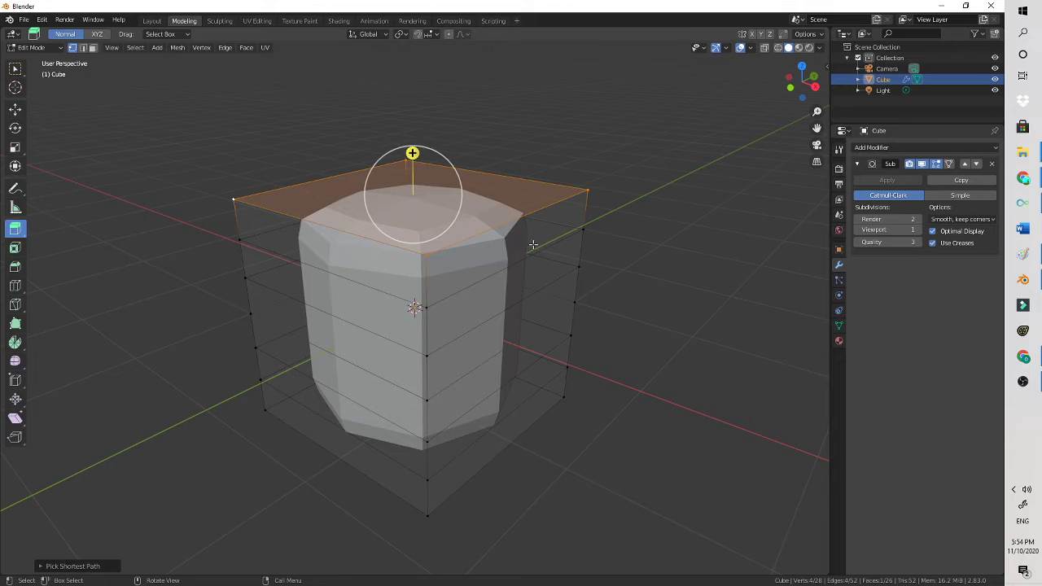
- Extrude the selected top face straight upward with Extrude Region to make the shape taller
right_click(23, 235)
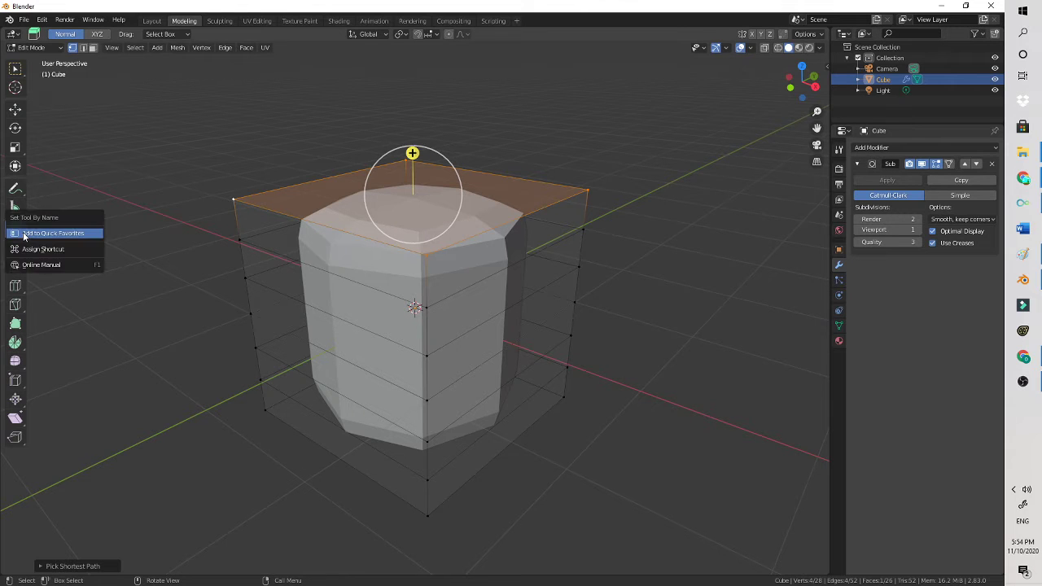
click(16, 228)
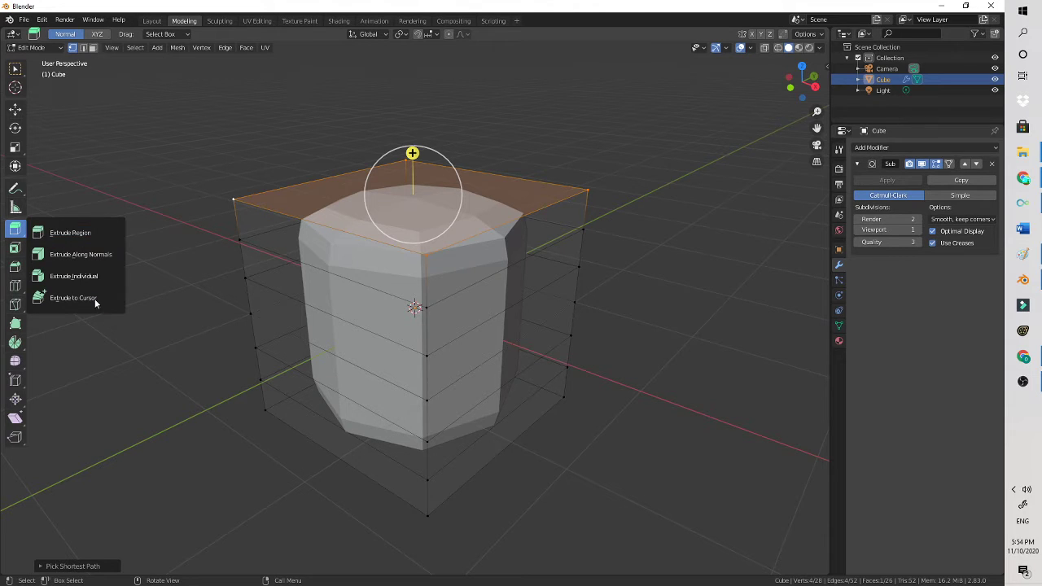
click(81, 229)
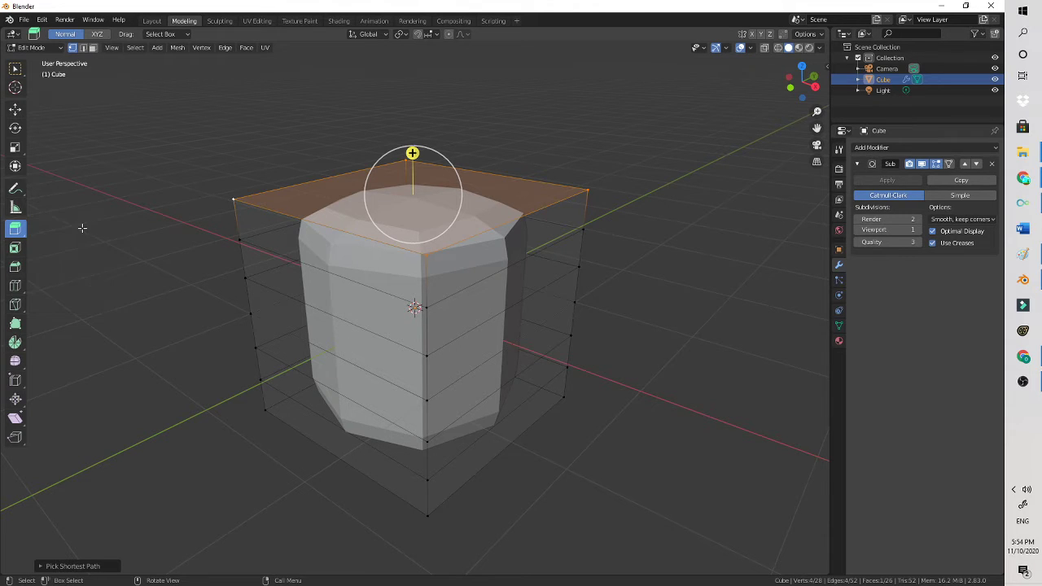
drag(413, 153, 554, 503)
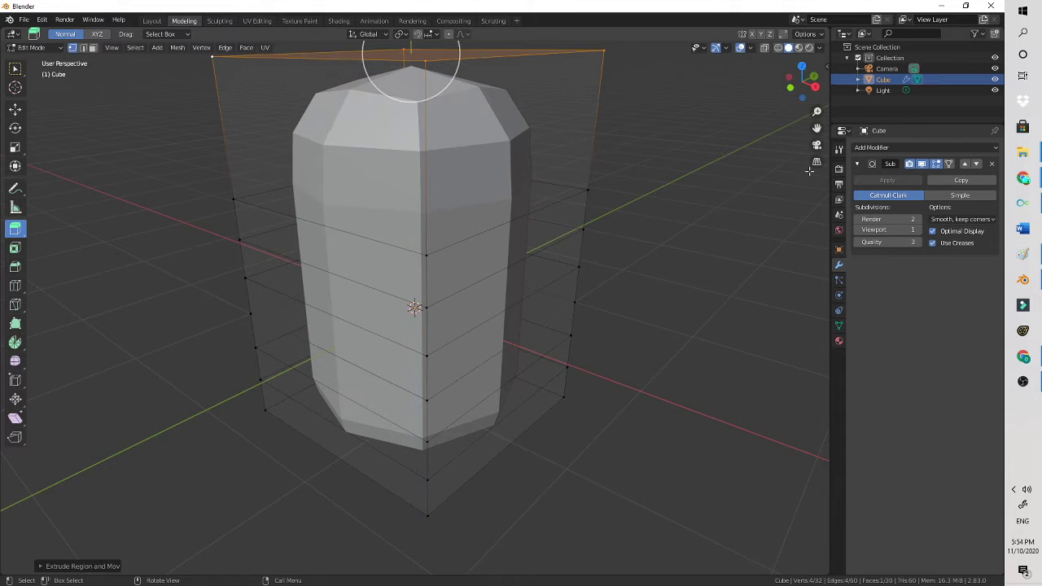
- Scale the extruded top face down so the upper part of the body tapers inward
middle_drag(809, 170, 542, 153)
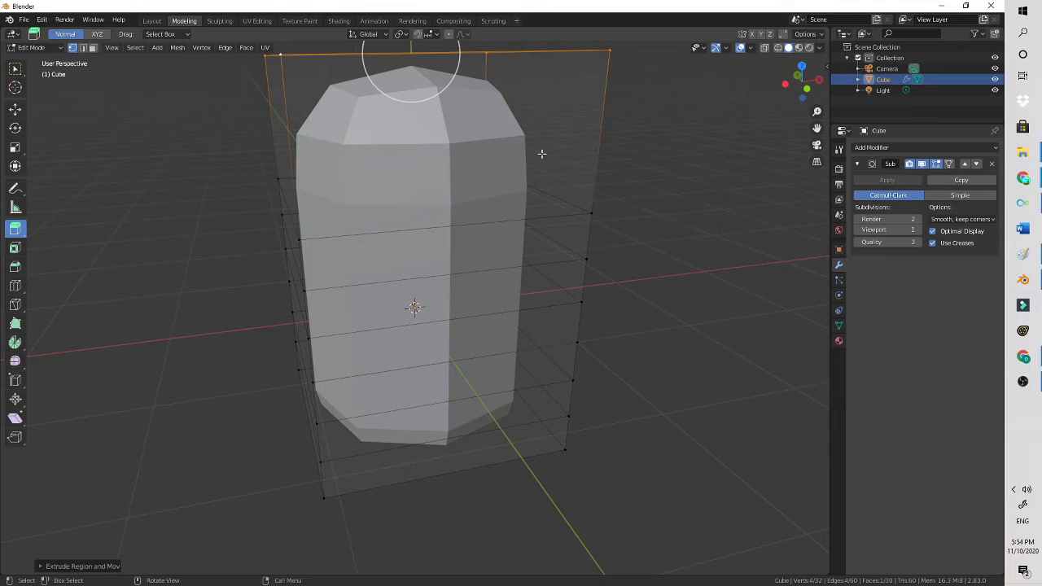
click(14, 147)
mouse_move(410, 92)
mouse_down()
mouse_move(391, 86)
mouse_move(432, 98)
mouse_move(384, 82)
mouse_move(416, 78)
mouse_up()
drag(801, 86, 898, 76)
drag(424, 96, 412, 94)
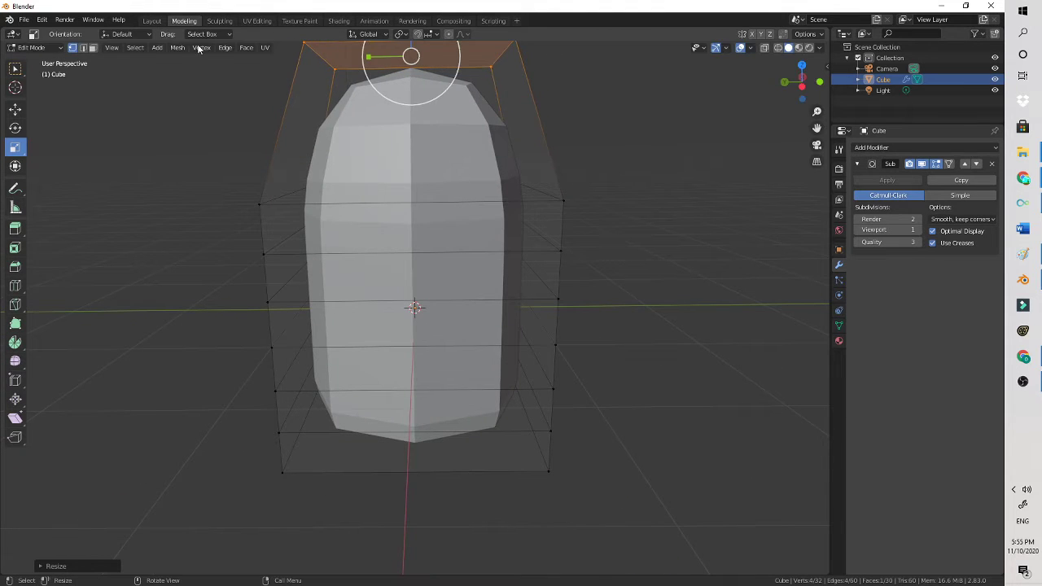
- Return to the Layout workspace and apply Shade Smooth to the body
click(152, 21)
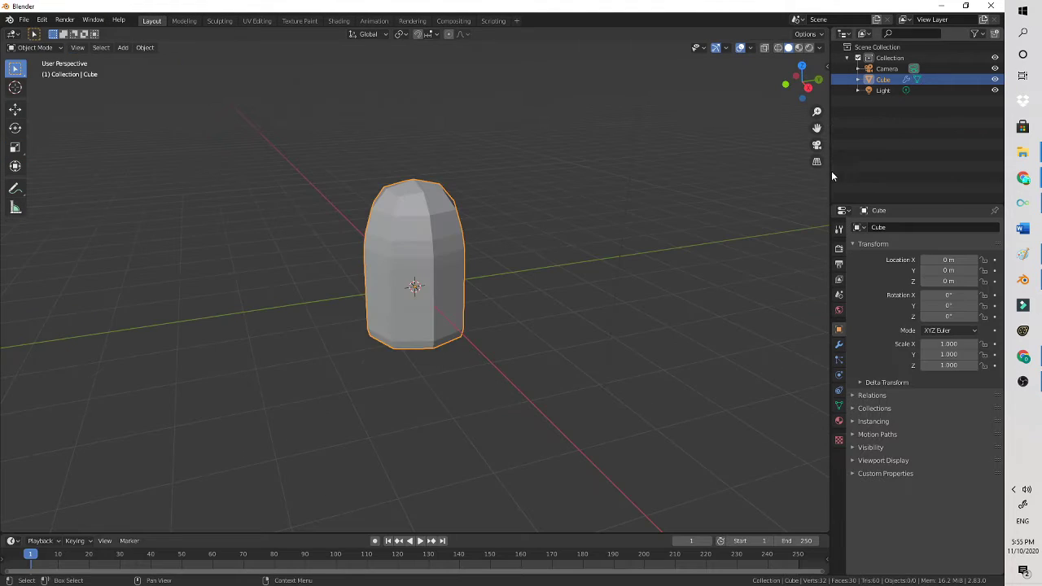
right_click(518, 137)
click(511, 134)
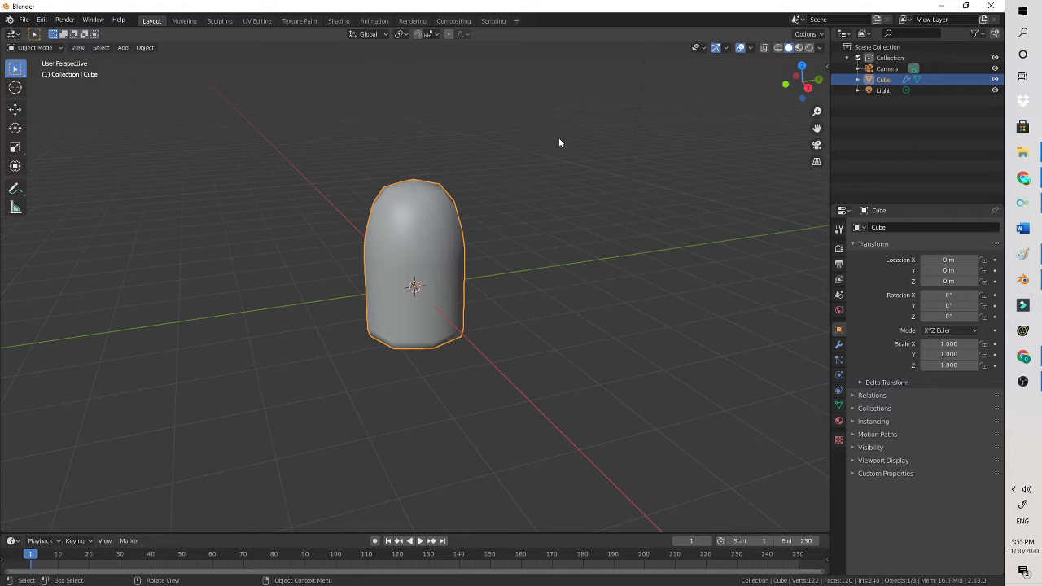
- Add a new cube mesh and move it beside the body to about X -2.02 m, Y 2.92 m, Z 0.06 m
drag(795, 83, 722, 57)
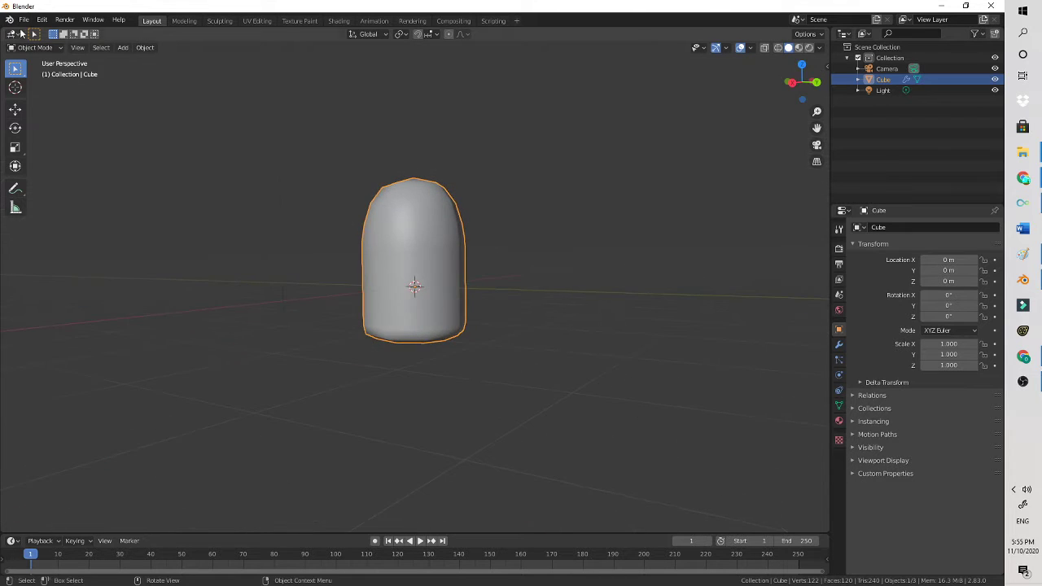
click(122, 49)
mouse_move(148, 62)
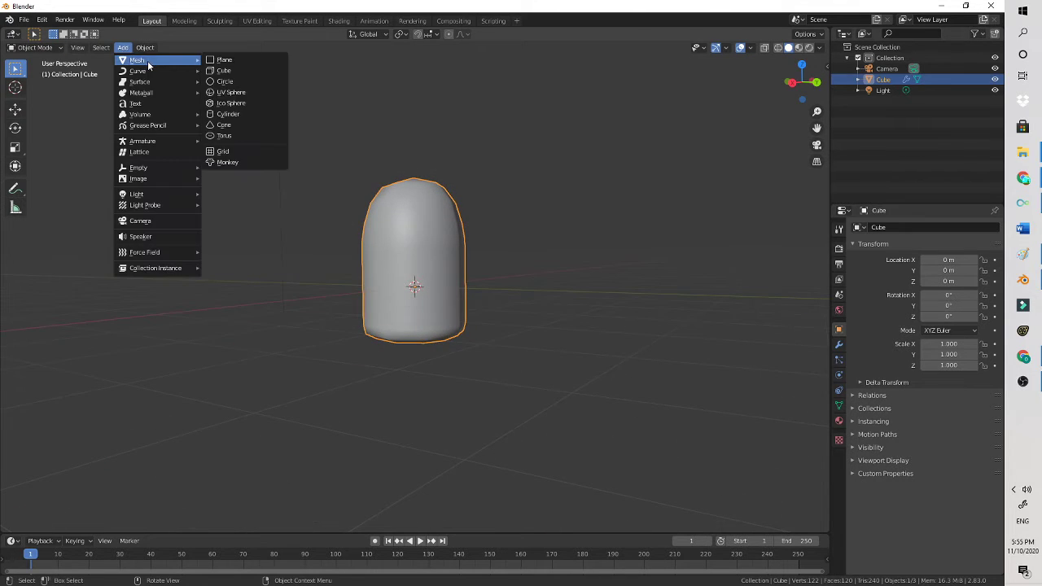
click(232, 71)
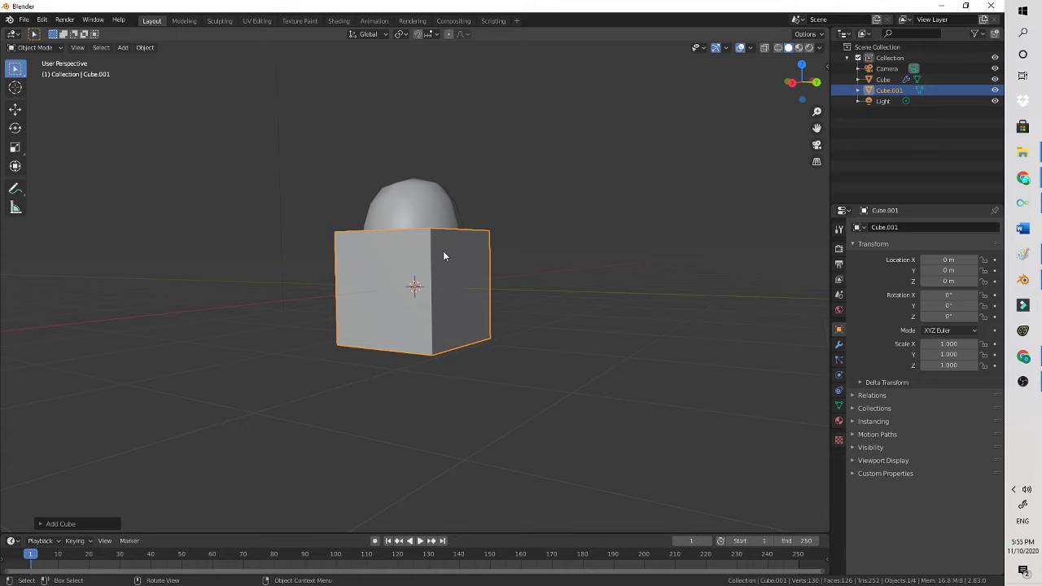
click(414, 286)
click(415, 286)
click(14, 109)
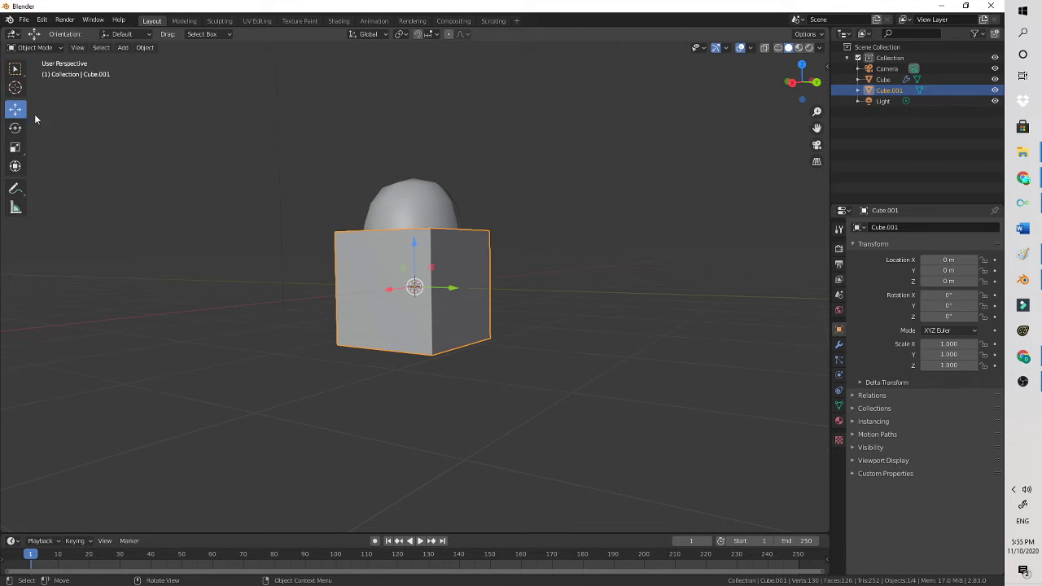
drag(414, 286, 611, 281)
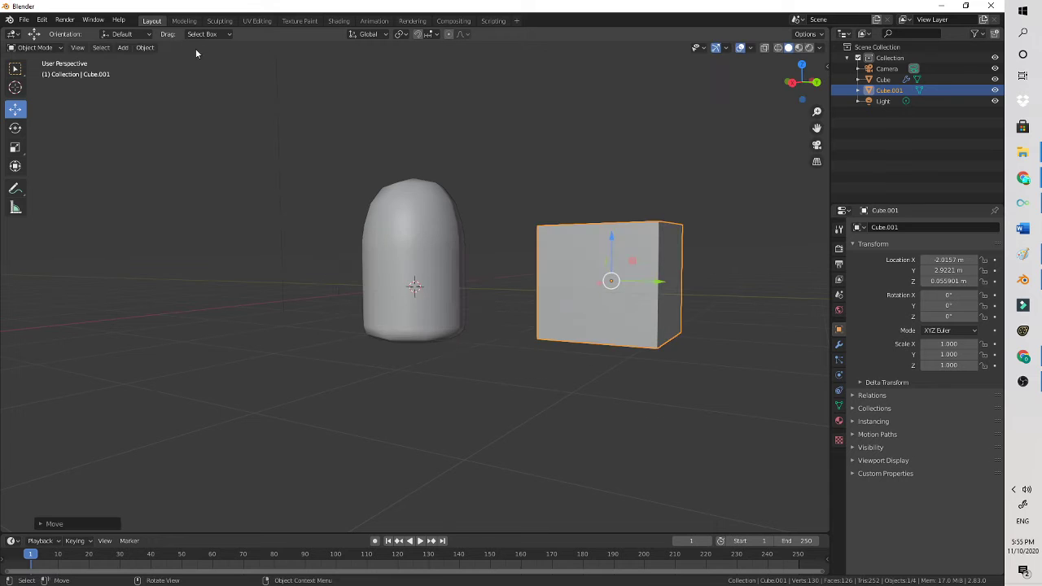
- Add a Subdivision Surface modifier to the new cube in the Modeling workspace
click(184, 20)
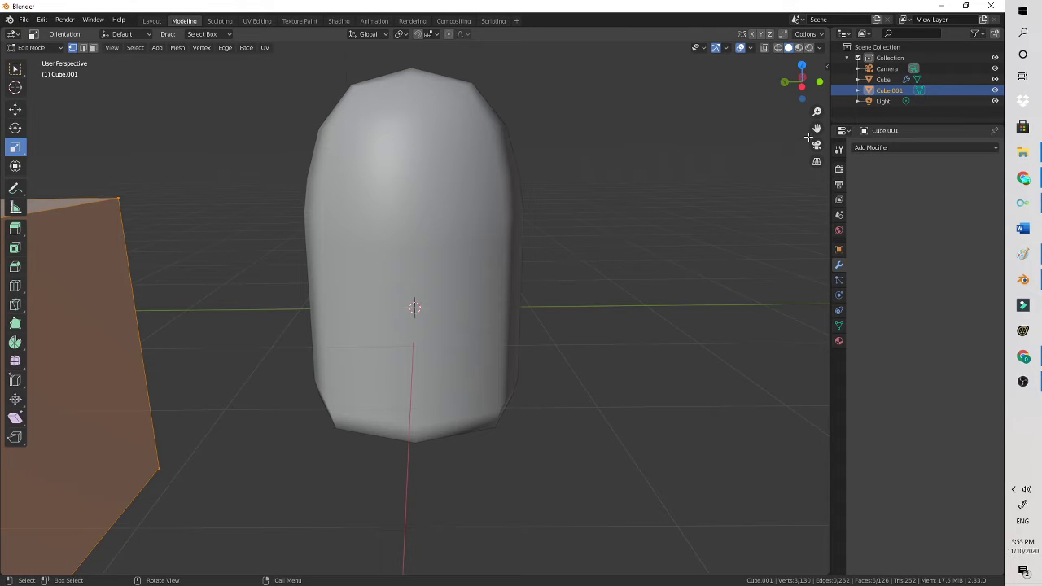
key(KP_Decimal)
click(927, 148)
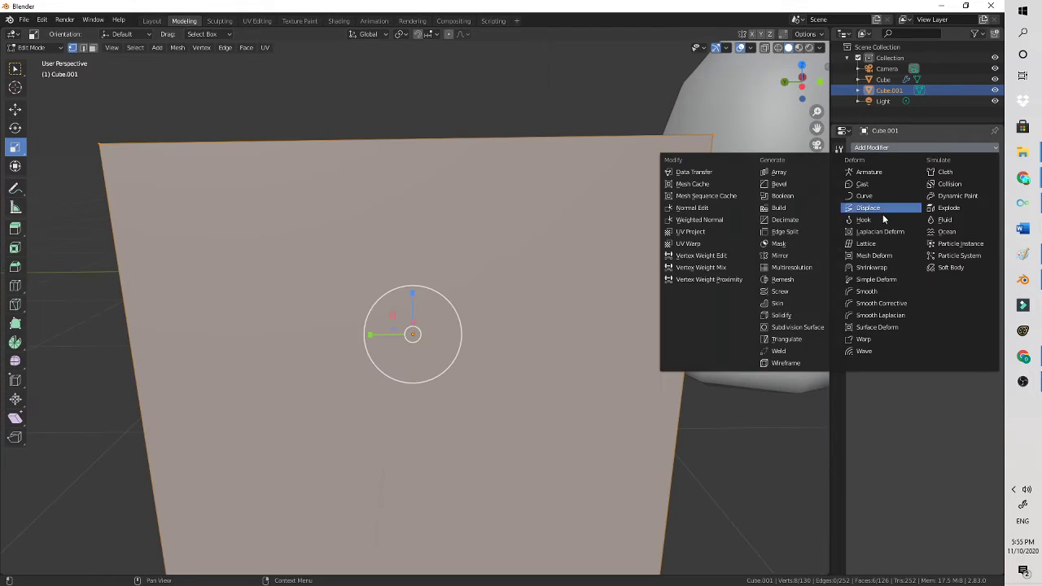
click(794, 326)
- Subdivide all edges of the new cube once
right_click(558, 316)
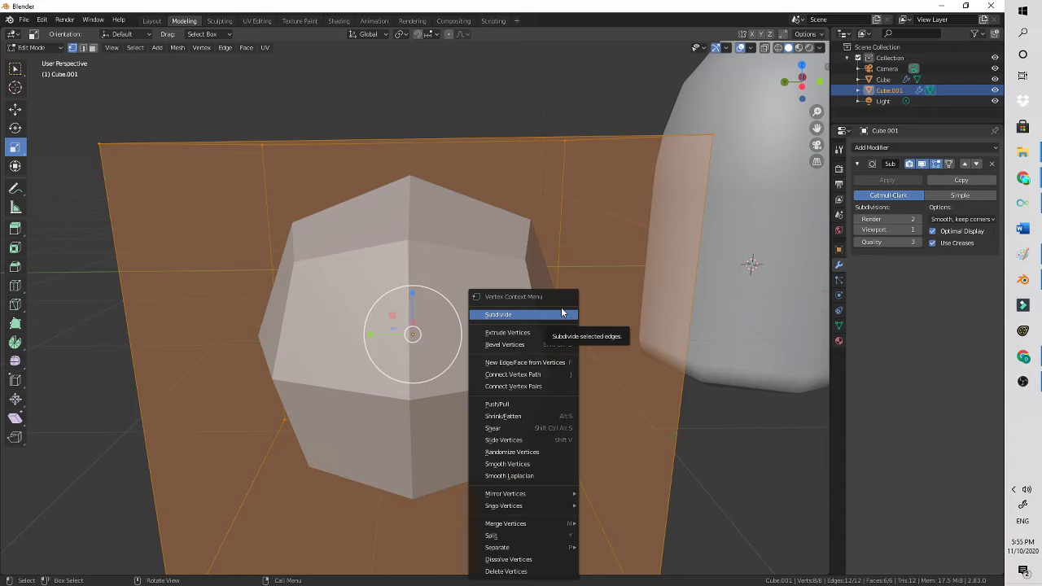
click(554, 315)
scroll(561, 344, down, 3)
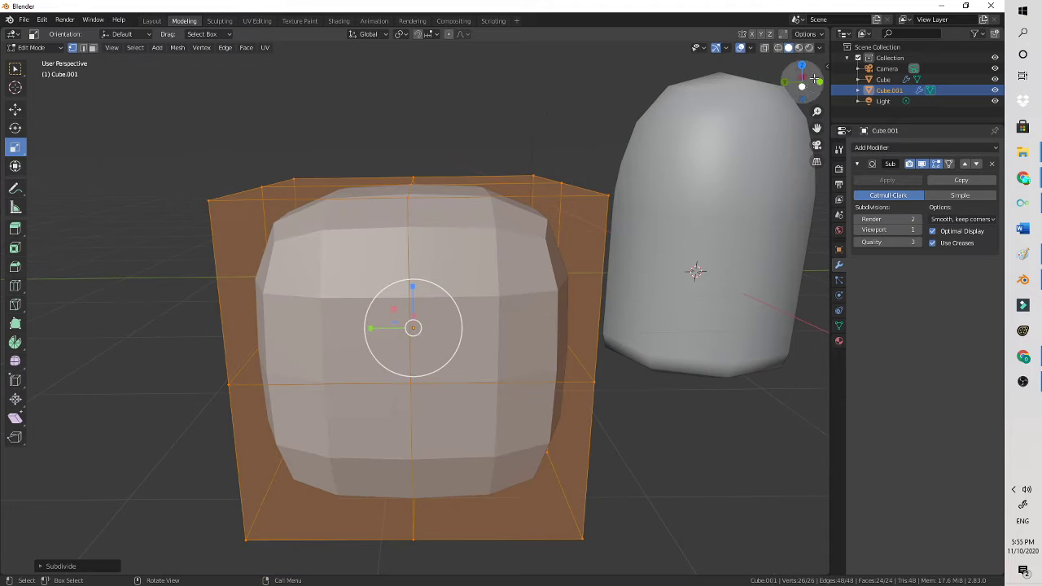
mouse_move(802, 82)
mouse_down()
mouse_move(791, 83)
mouse_move(855, 79)
mouse_move(751, 91)
mouse_move(784, 81)
mouse_move(702, 83)
mouse_move(778, 118)
mouse_move(802, 85)
mouse_up()
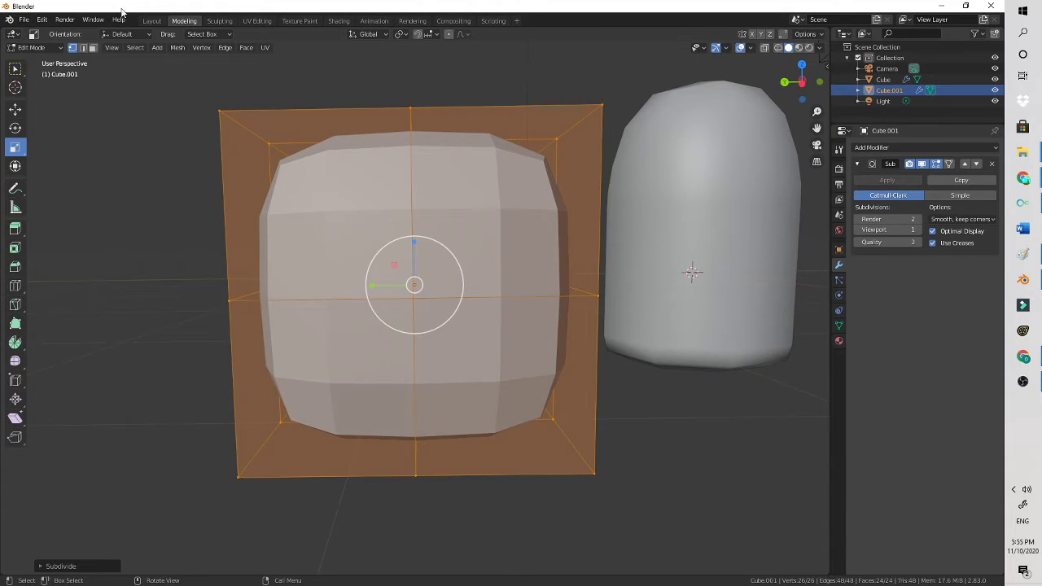
- Delete the second cube in the Layout workspace, leaving the smooth body in place
click(152, 22)
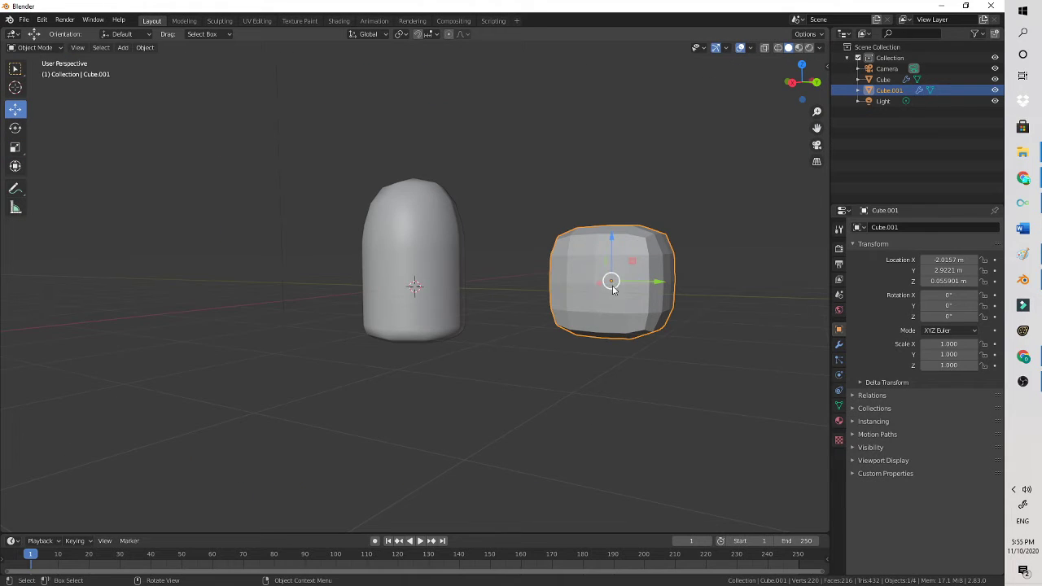
right_click(613, 289)
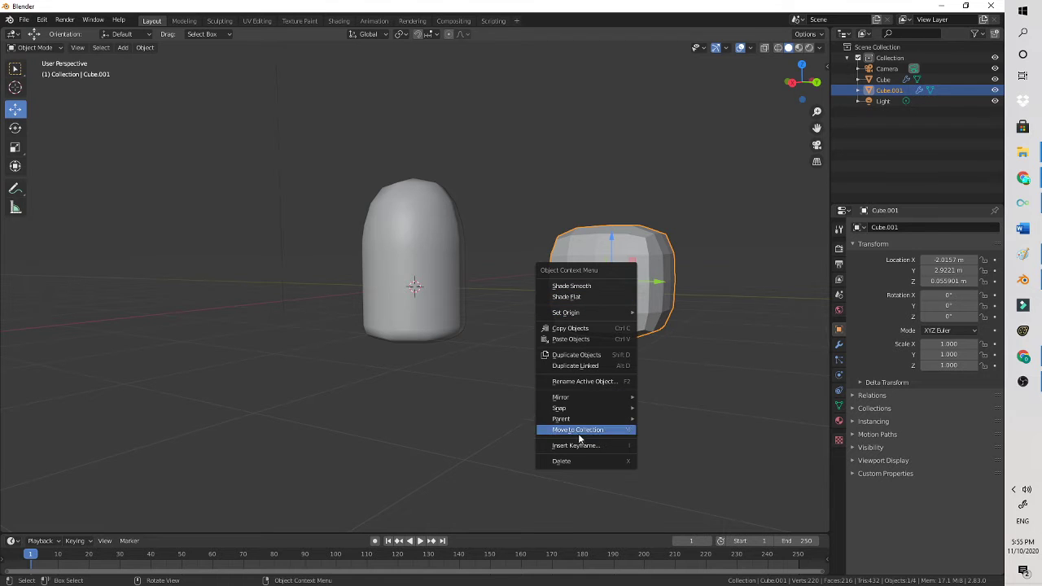
click(575, 461)
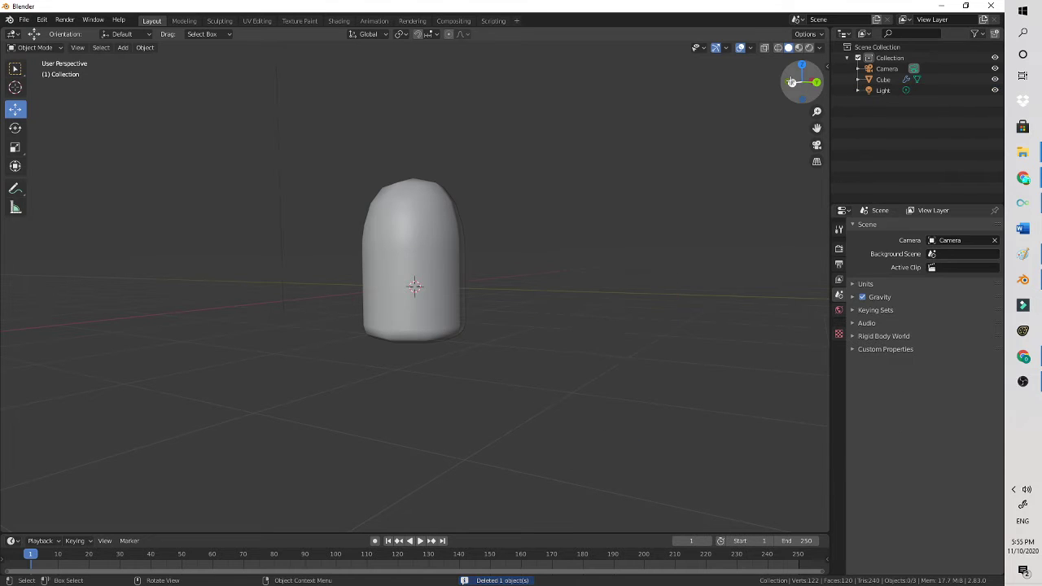
- Try to paint the body red with the Draw brush in the Texture Paint workspace, then return to the Layout workspace
drag(799, 105, 758, 101)
click(402, 245)
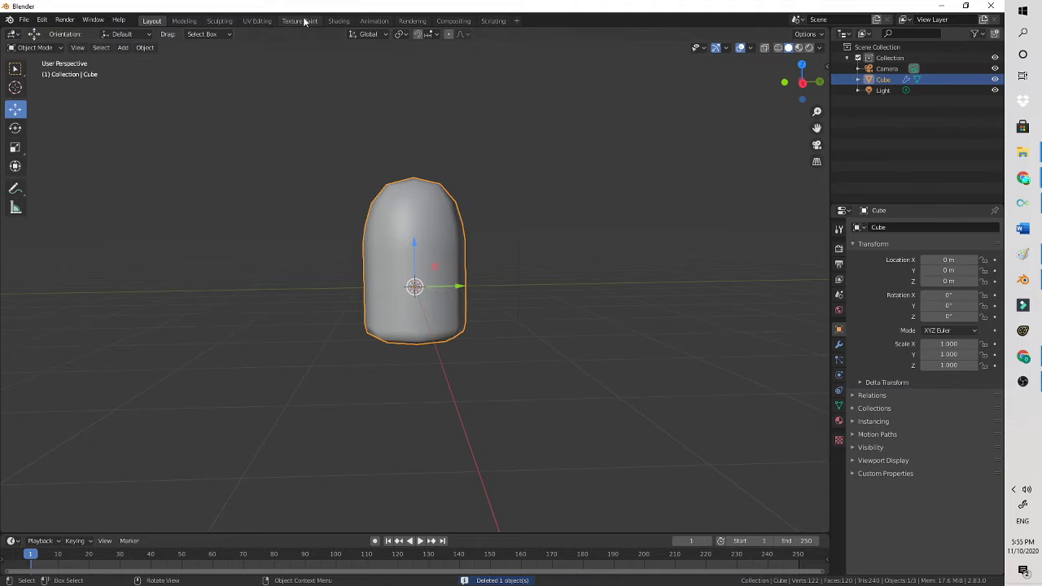
click(299, 20)
scroll(745, 461, up, 3)
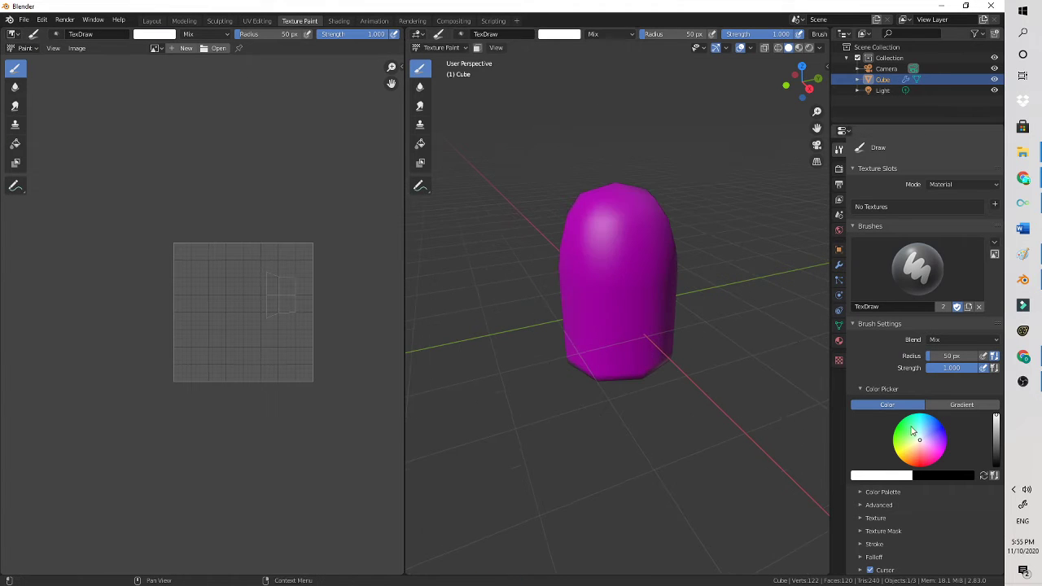
drag(925, 456, 918, 466)
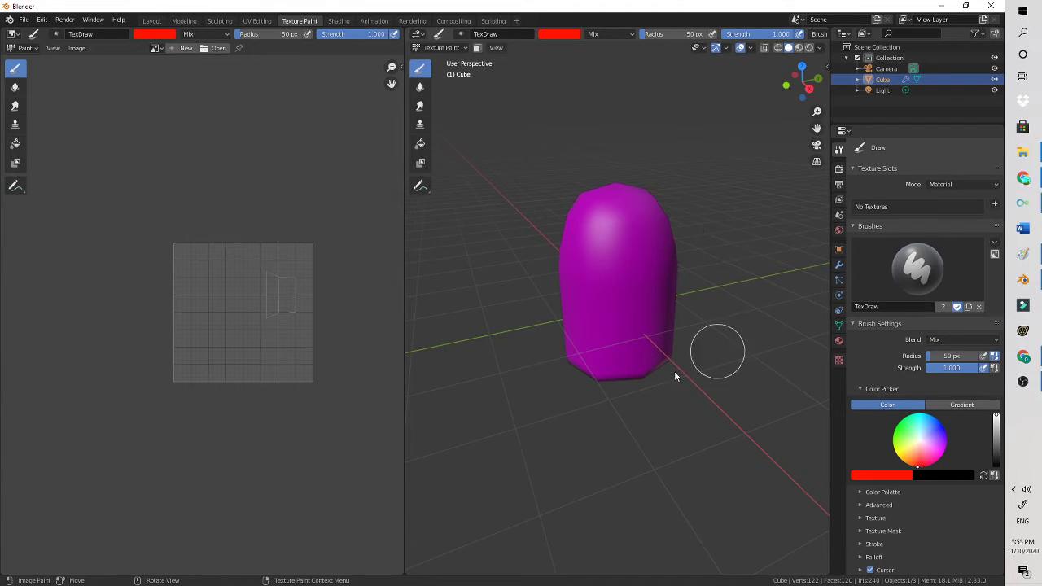
drag(675, 375, 619, 272)
click(150, 20)
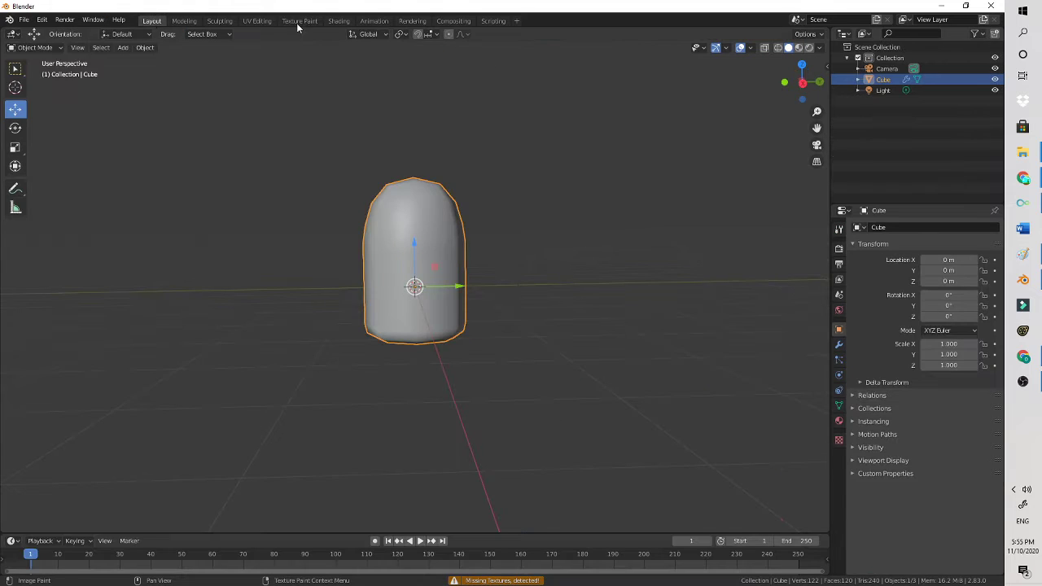
- Set the body material's base color to red with the viewport in Material Preview shading
click(839, 420)
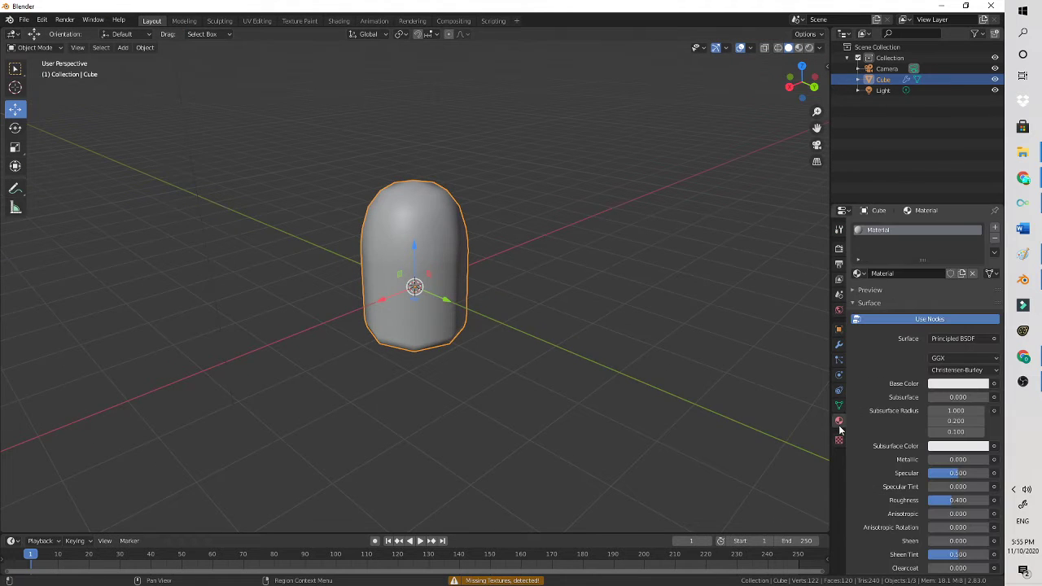
click(799, 48)
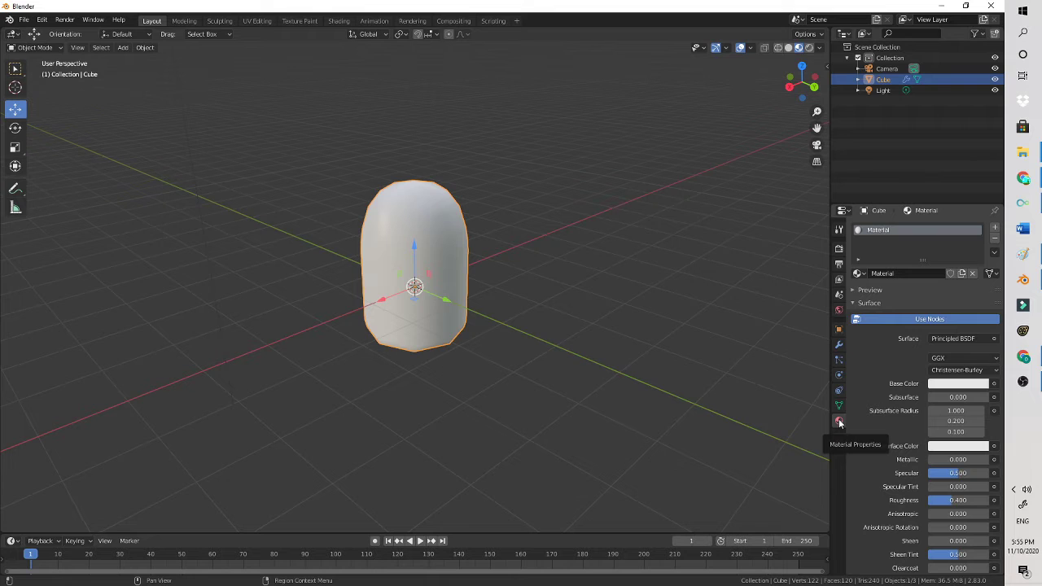
click(953, 385)
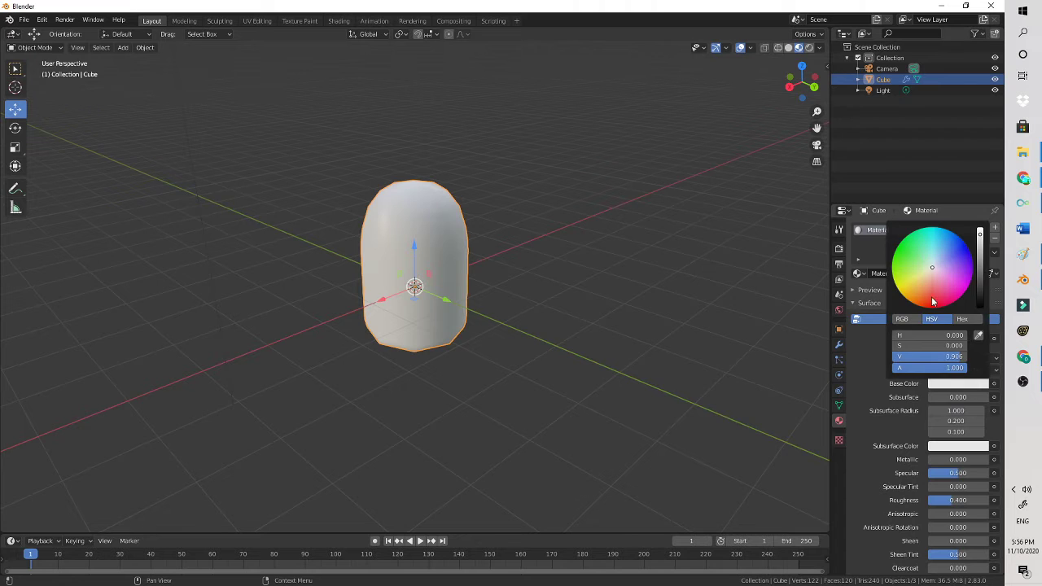
mouse_move(934, 302)
mouse_down()
mouse_move(965, 285)
mouse_move(900, 285)
mouse_move(901, 249)
mouse_move(934, 308)
mouse_up()
click(797, 224)
- Compare Material Preview and Rendered shading on the red body, leaving the viewport in Rendered shading
mouse_move(807, 84)
mouse_down()
mouse_move(807, 44)
mouse_move(843, 102)
mouse_move(844, 87)
mouse_up()
click(809, 49)
click(797, 50)
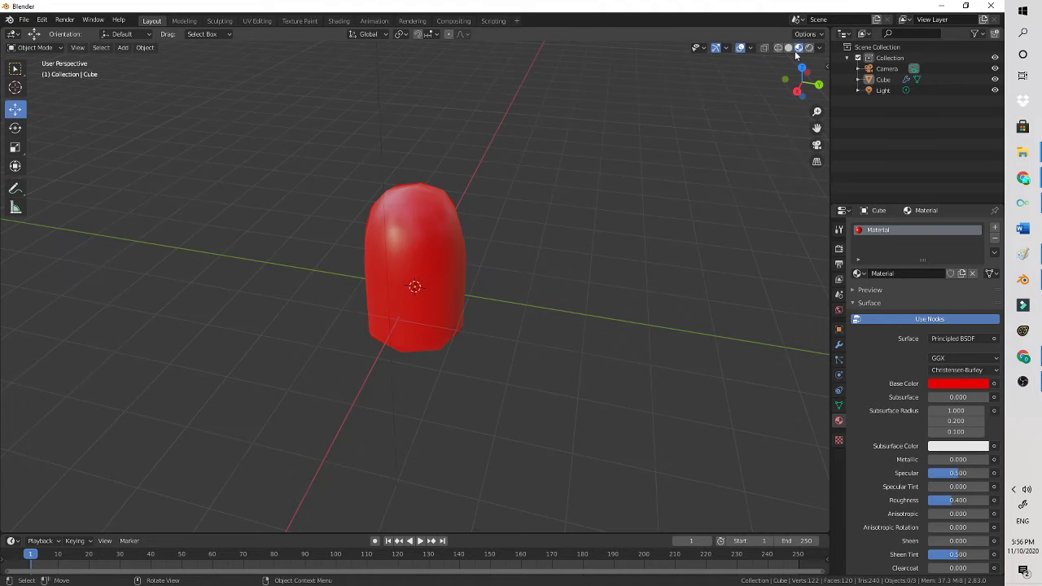
click(818, 48)
click(808, 48)
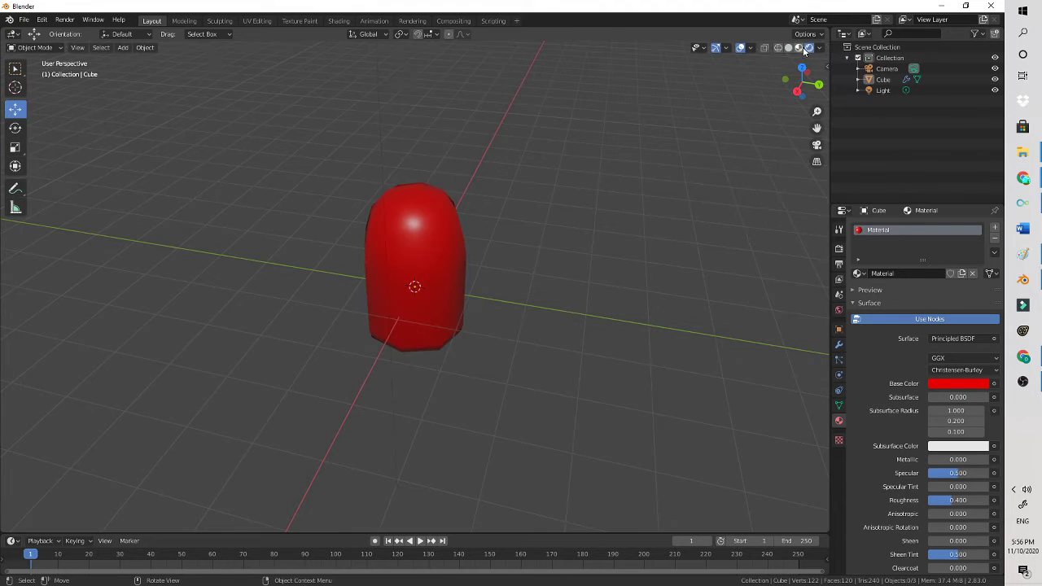
drag(805, 81, 863, 77)
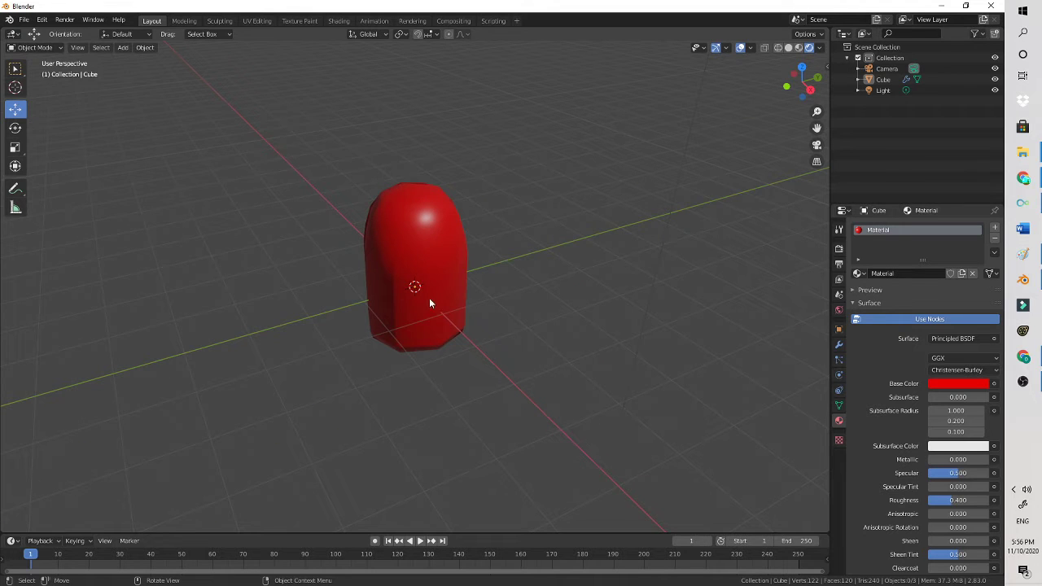
- Raise the metallic value of the body's material to 1.000 and inspect the surface up close
click(430, 303)
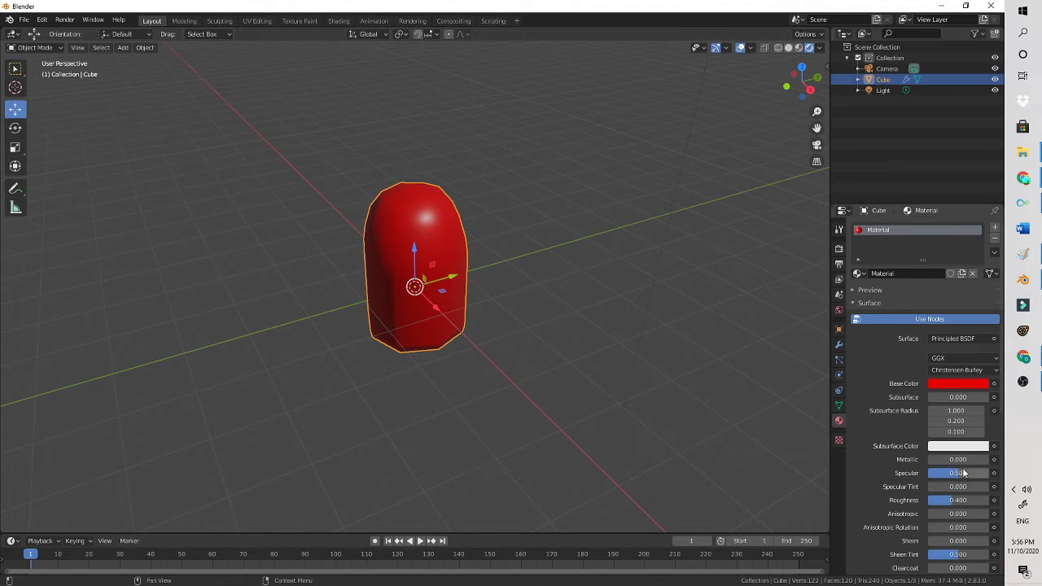
drag(947, 460, 1007, 460)
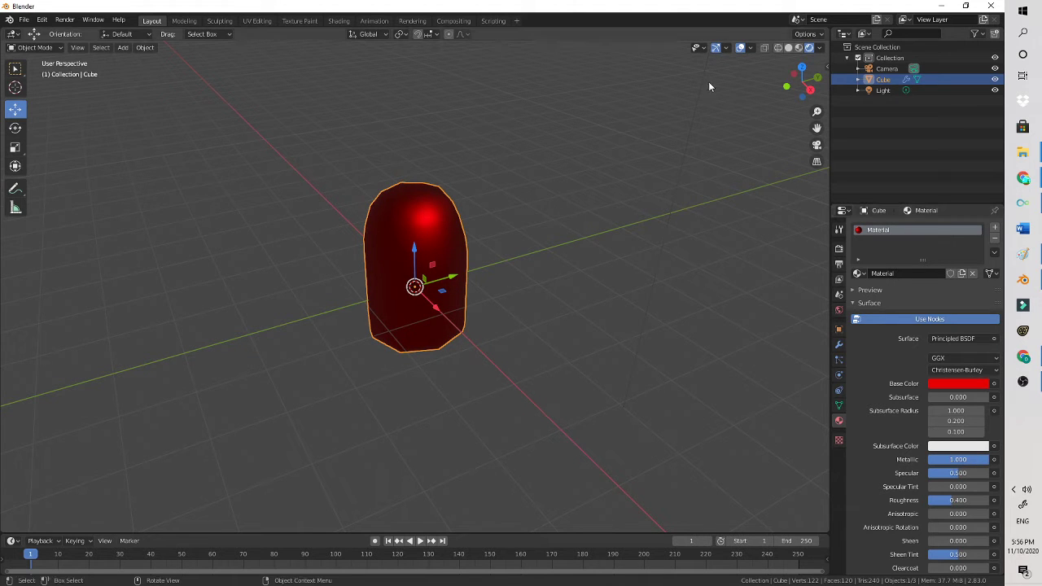
mouse_move(793, 73)
mouse_down()
mouse_move(757, 75)
mouse_move(780, 82)
mouse_up()
scroll(473, 428, up, 4)
- Try a fully bright, saturated yellow as the base color of the metallic material
click(959, 371)
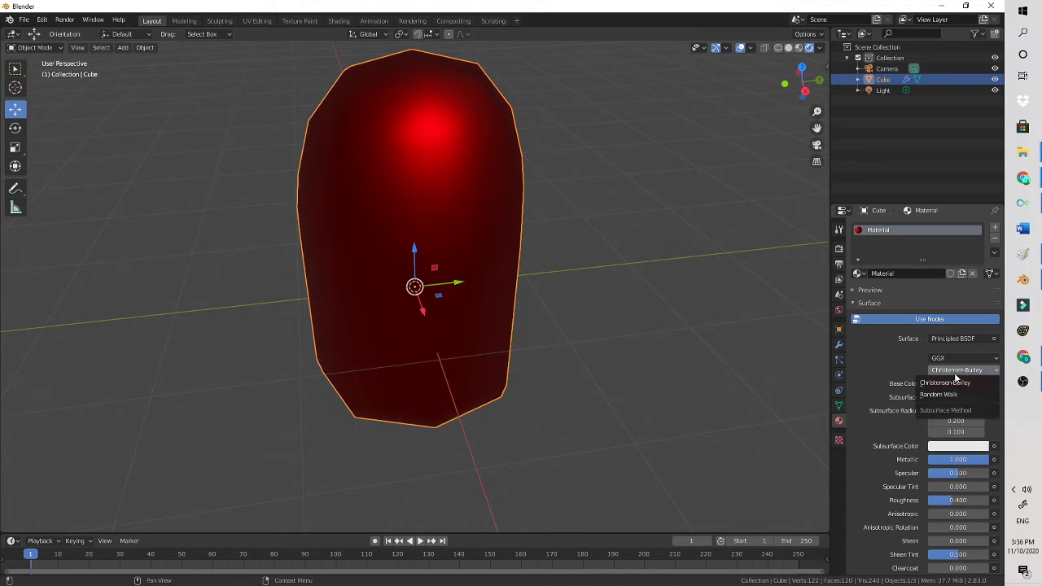
click(953, 384)
drag(936, 304, 905, 285)
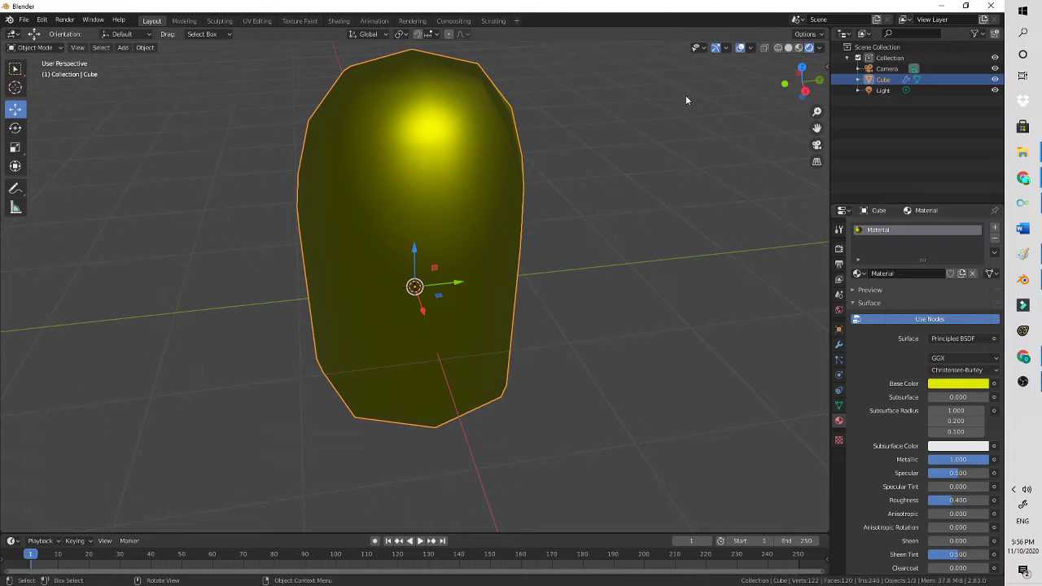
click(978, 384)
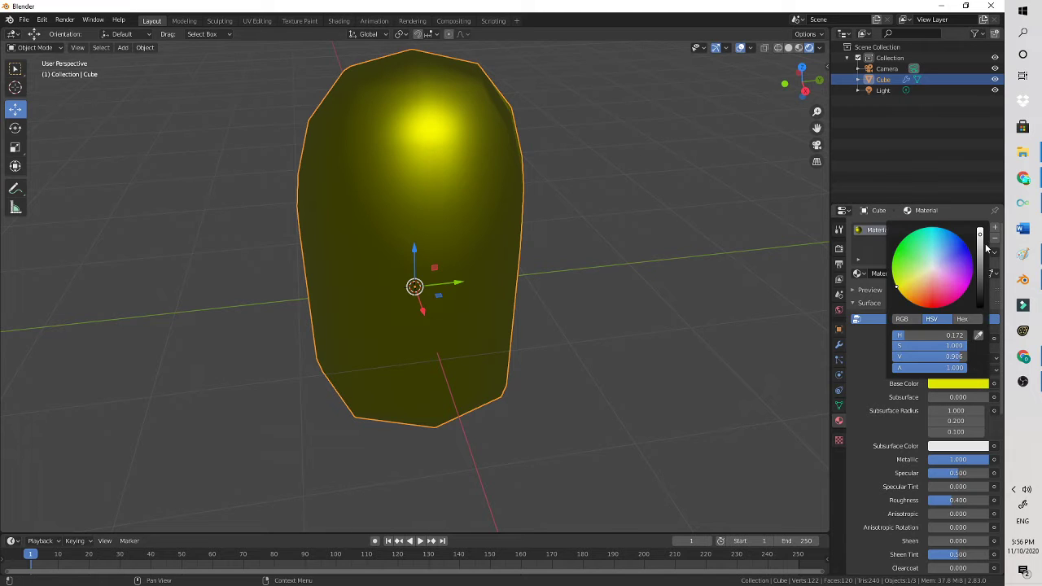
drag(982, 244, 980, 233)
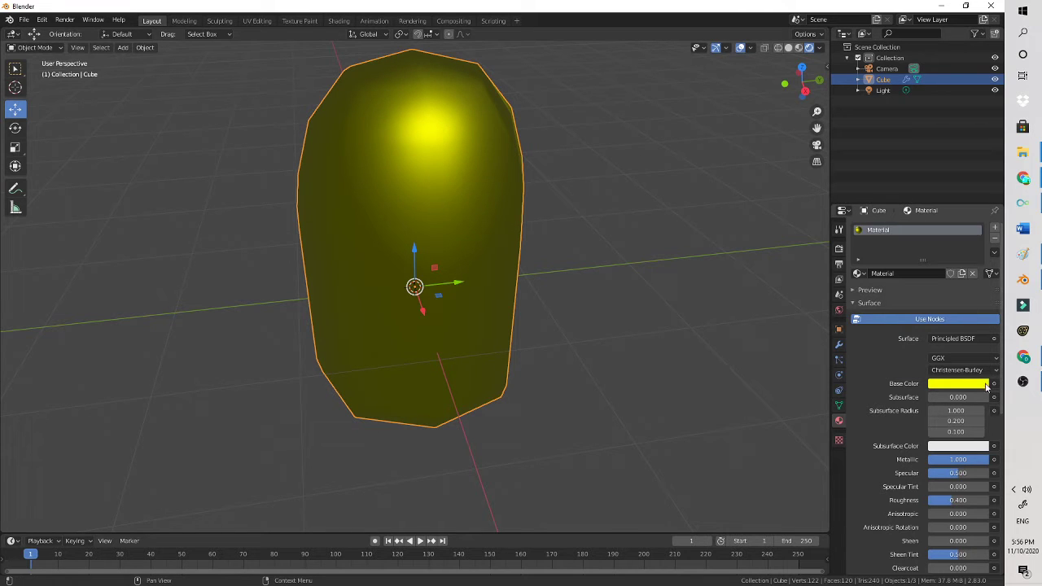
- Set the material's metallic value to 0.000 and its base color to red
drag(988, 460, 930, 460)
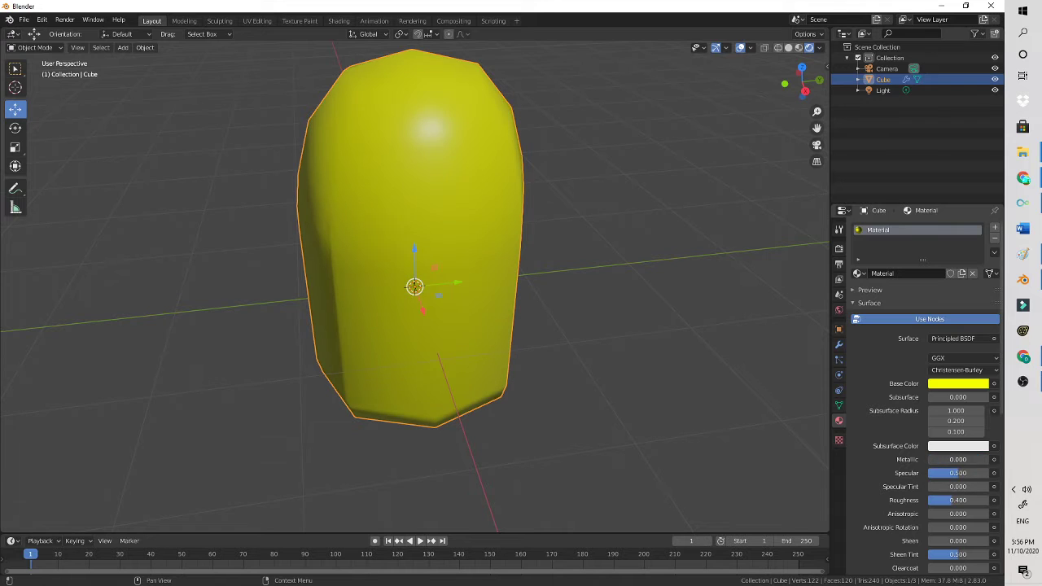
click(966, 385)
drag(918, 281, 942, 307)
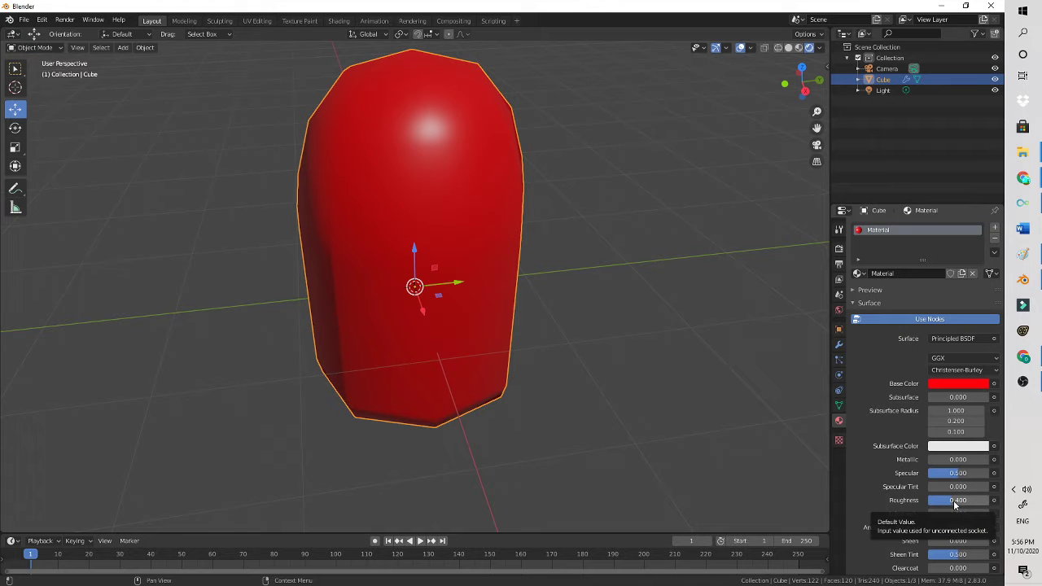
- Try the material's roughness at 0.000 and at 1.000, viewing the body's highlights from different angles
drag(955, 505, 931, 503)
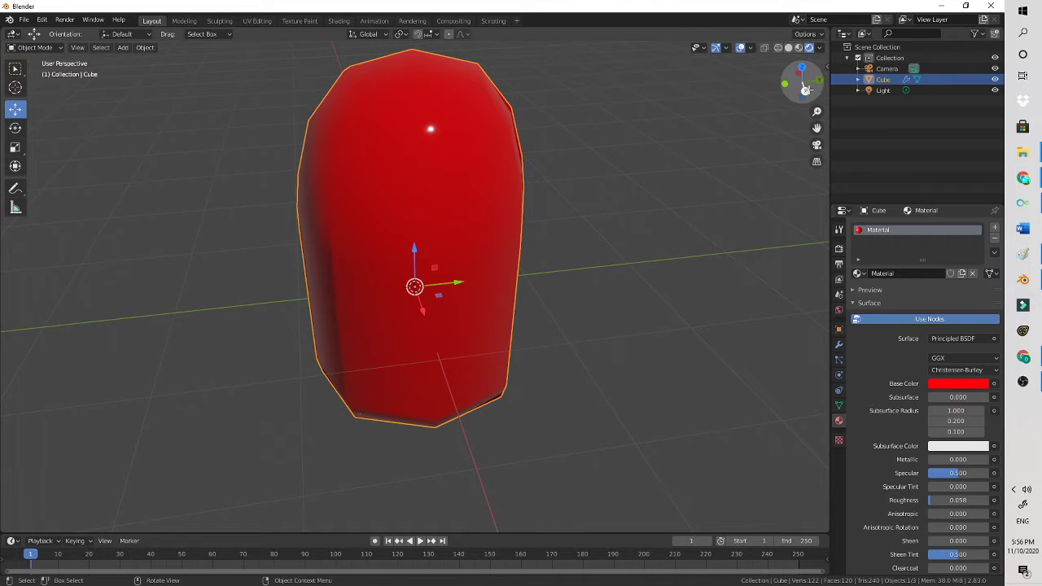
mouse_move(806, 90)
mouse_down()
mouse_move(781, 91)
mouse_move(814, 88)
mouse_move(789, 92)
mouse_move(810, 88)
mouse_move(802, 81)
mouse_up()
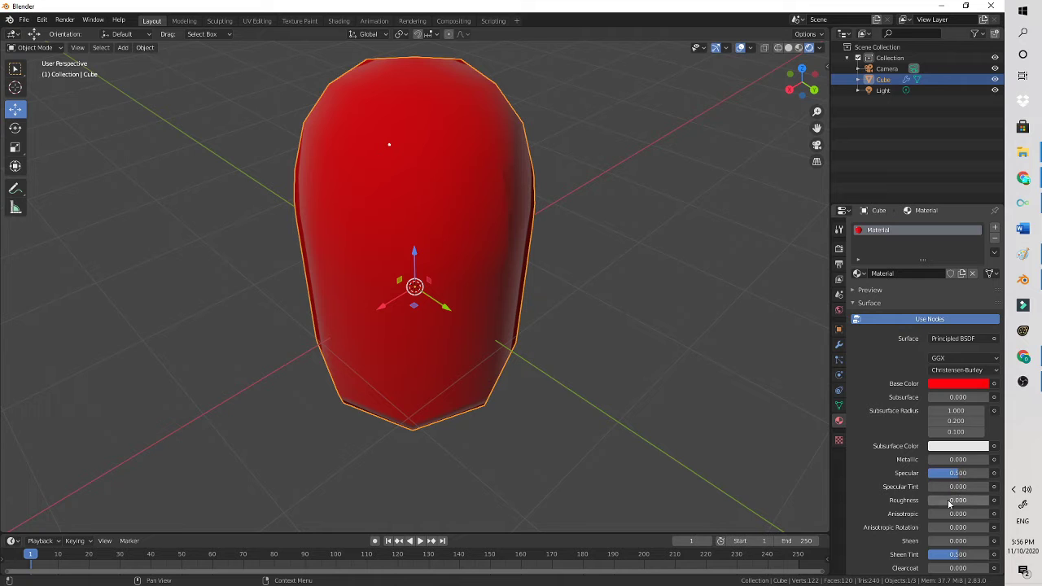
drag(949, 504, 997, 504)
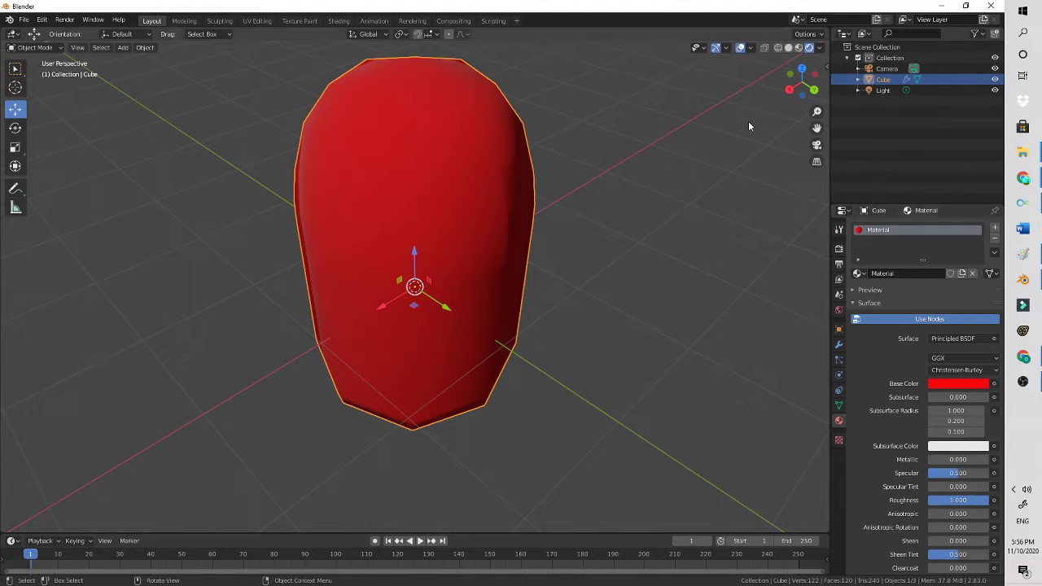
drag(802, 81, 788, 77)
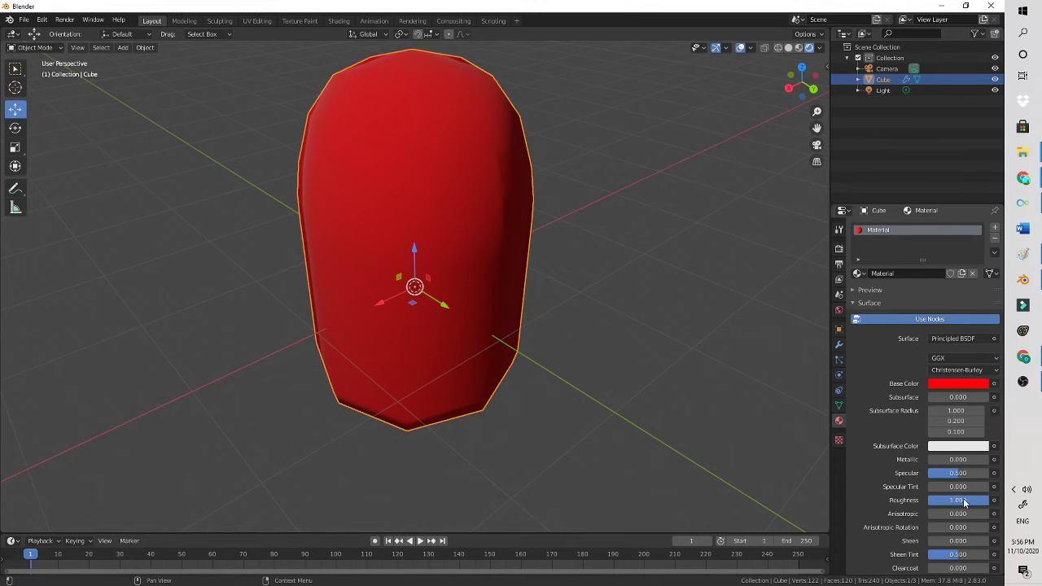
- Set the roughness of the red material to about 0.482
drag(965, 503, 959, 504)
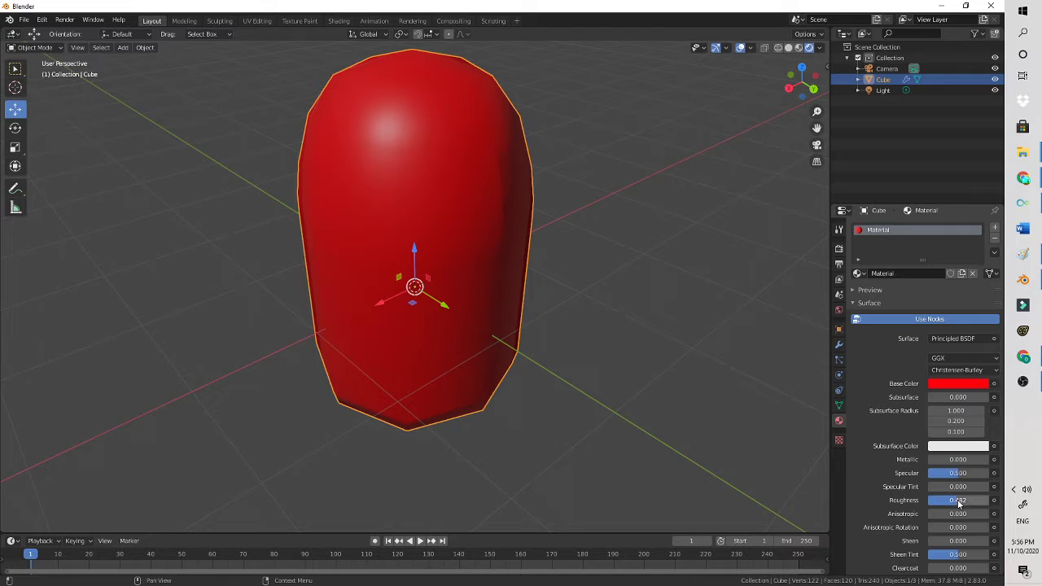
scroll(928, 443, down, 2)
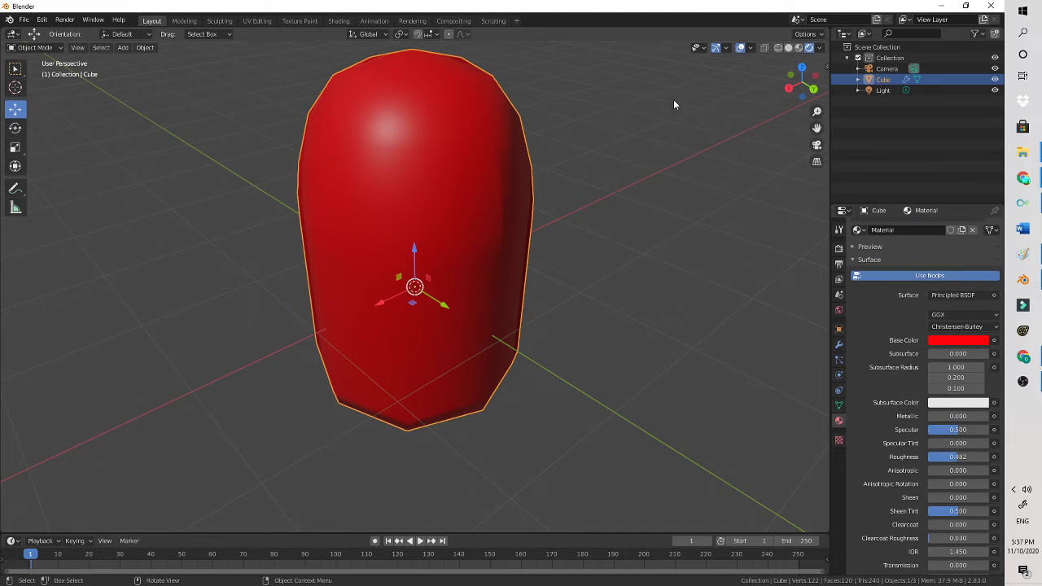
scroll(366, 270, down, 3)
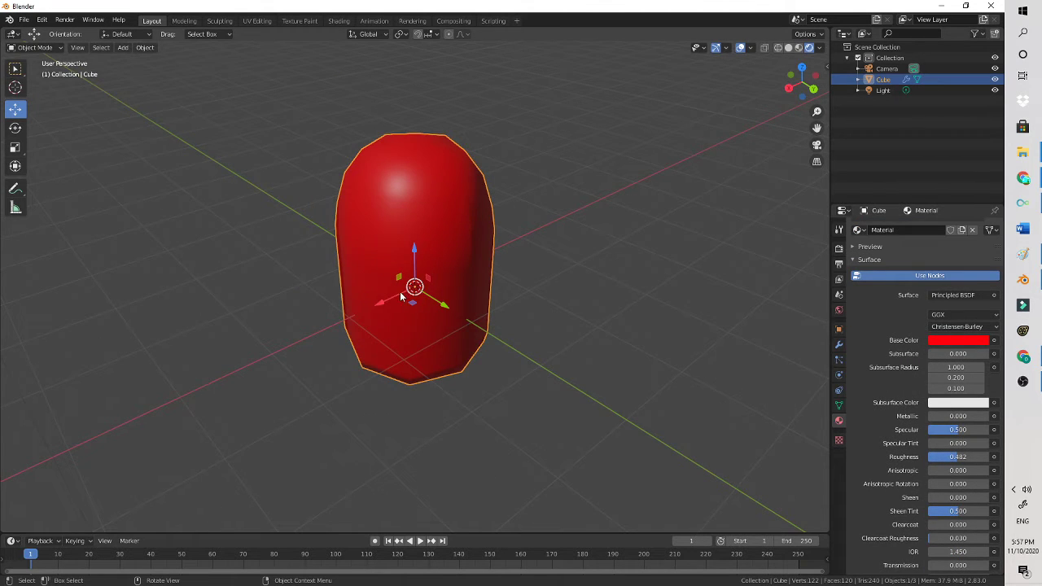
- Add the Quick Fur effect to the red body and view the fur from a lower angle
click(136, 50)
click(174, 265)
click(144, 48)
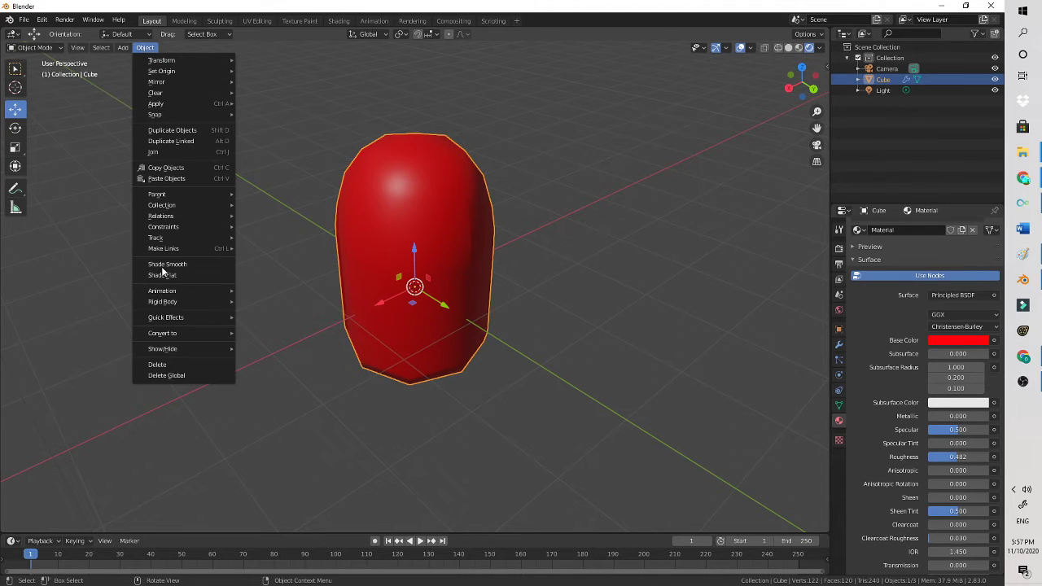
mouse_move(167, 303)
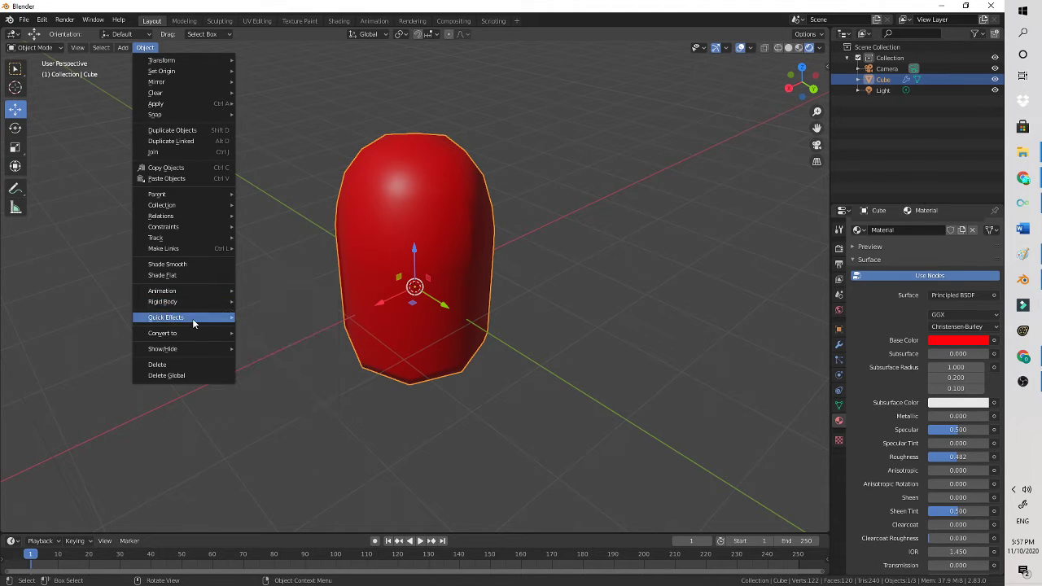
mouse_move(192, 319)
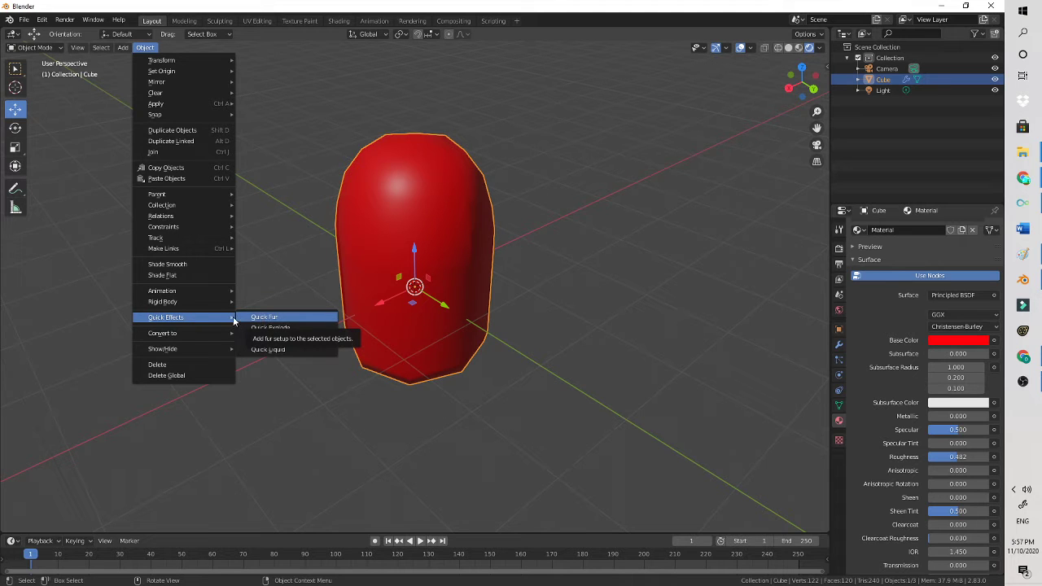
click(141, 49)
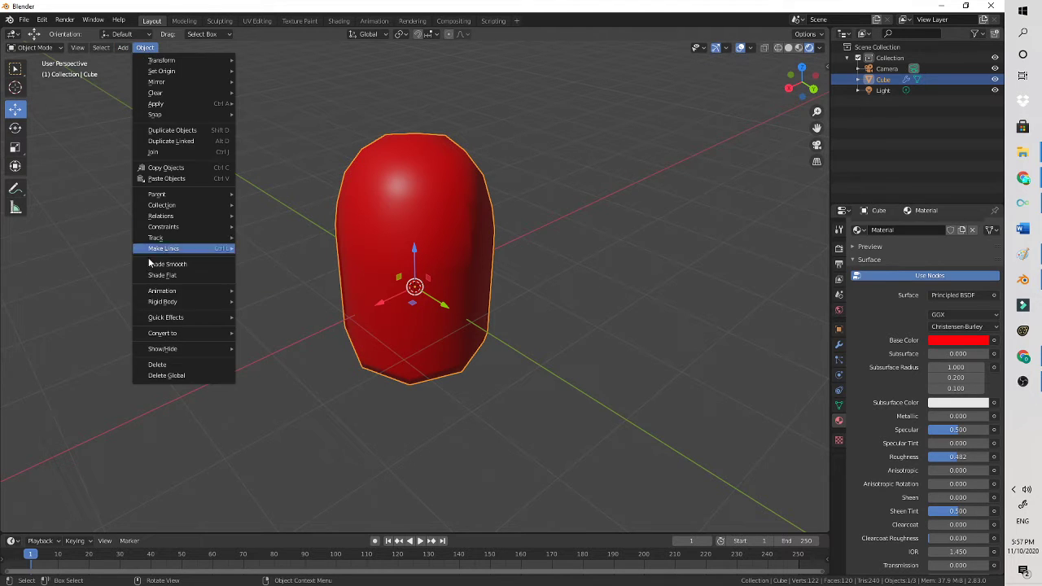
click(149, 48)
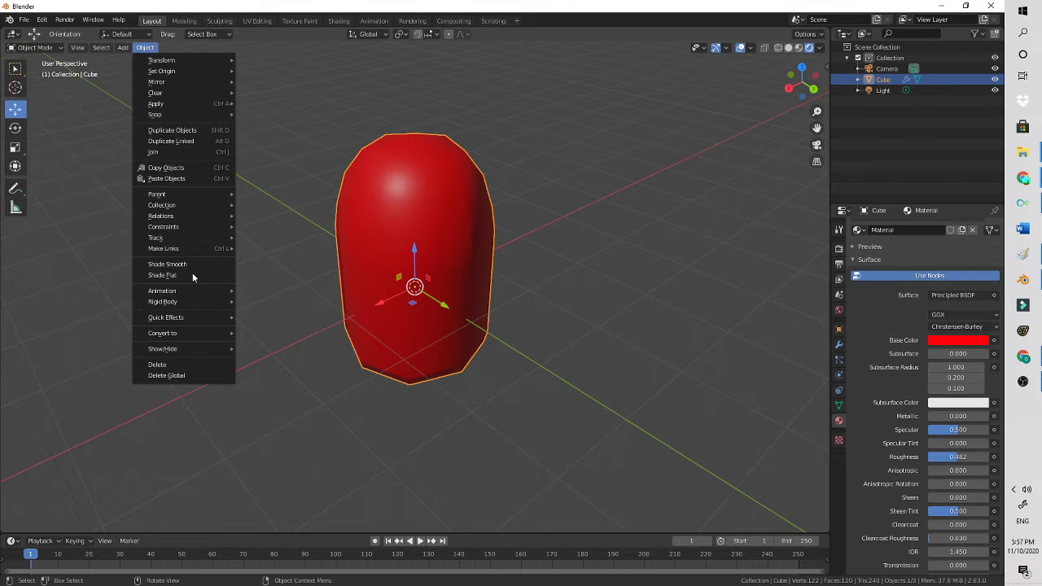
mouse_move(193, 317)
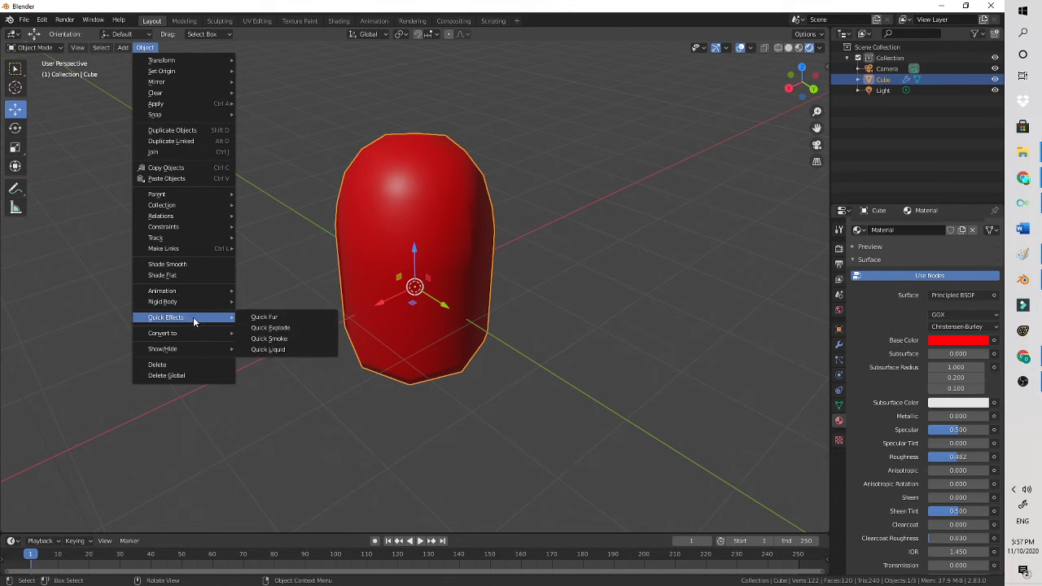
click(260, 317)
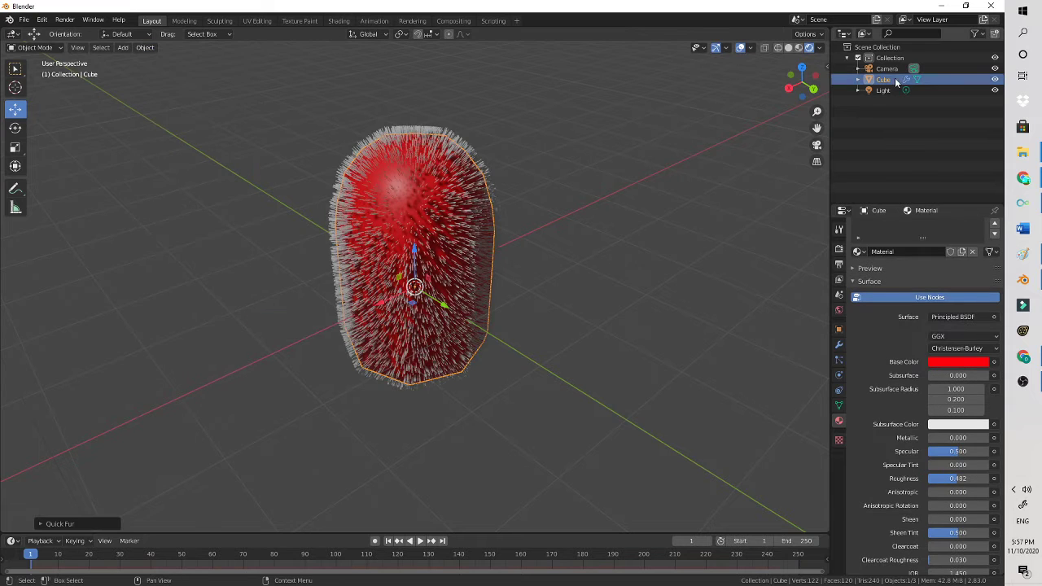
drag(805, 84, 796, 85)
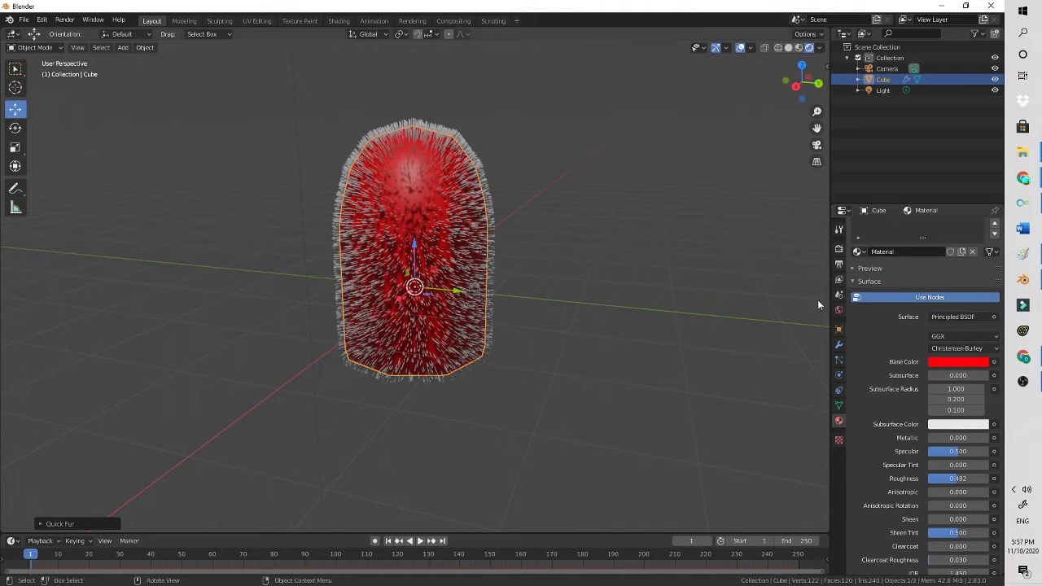
- Look through the body's mesh data and hair particle settings, including the particle textures, for a fur color option
click(839, 406)
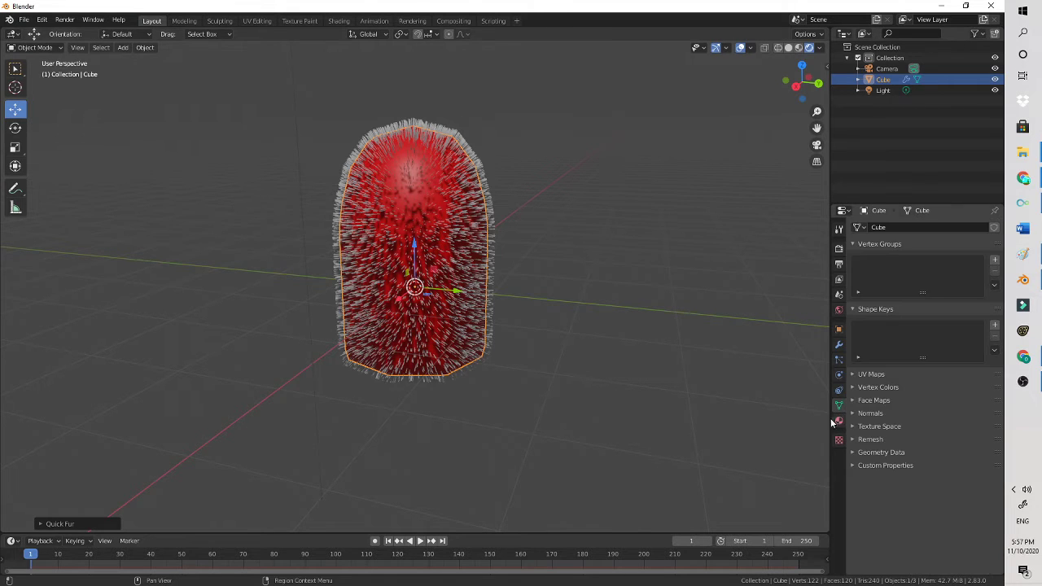
click(839, 421)
click(839, 361)
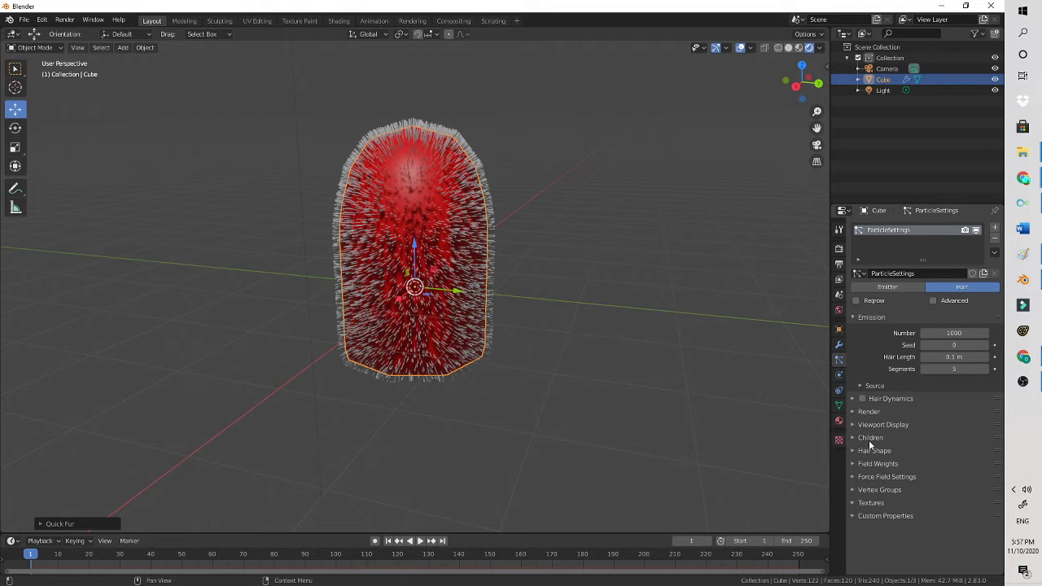
click(873, 505)
scroll(903, 462, down, 2)
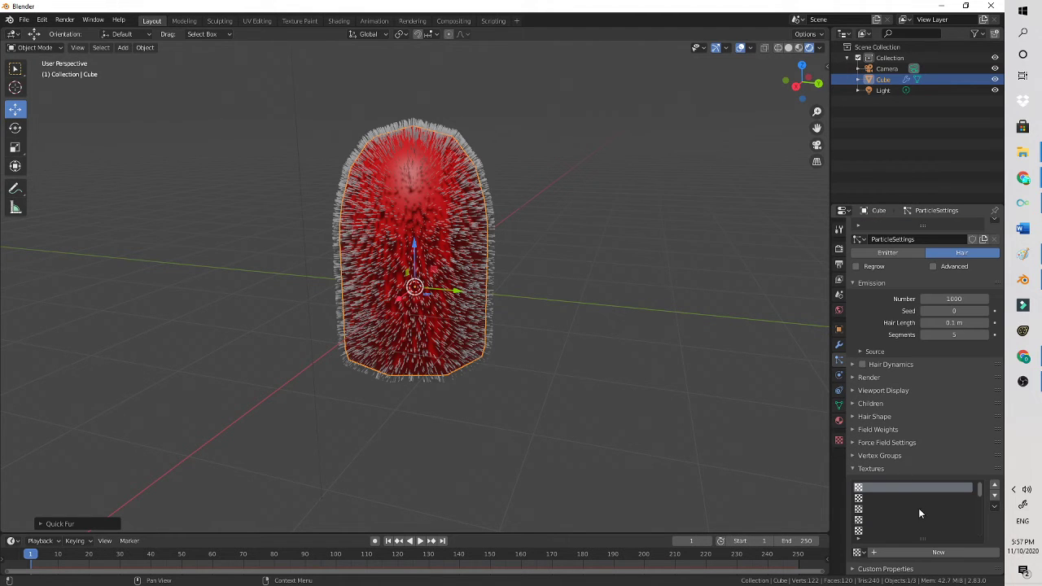
scroll(911, 456, up, 2)
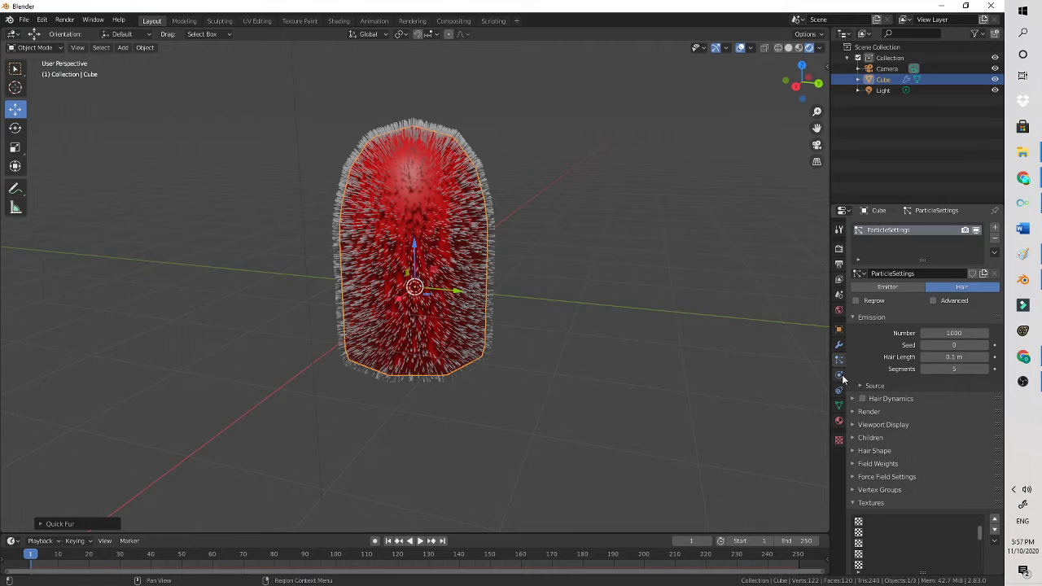
- Create a new brush texture in the texture properties
click(839, 421)
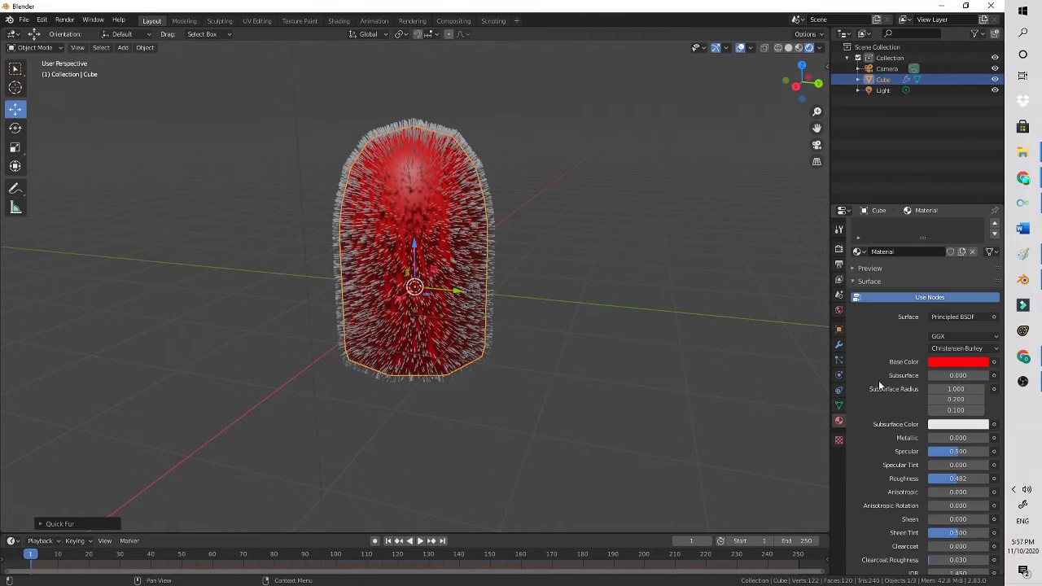
click(839, 439)
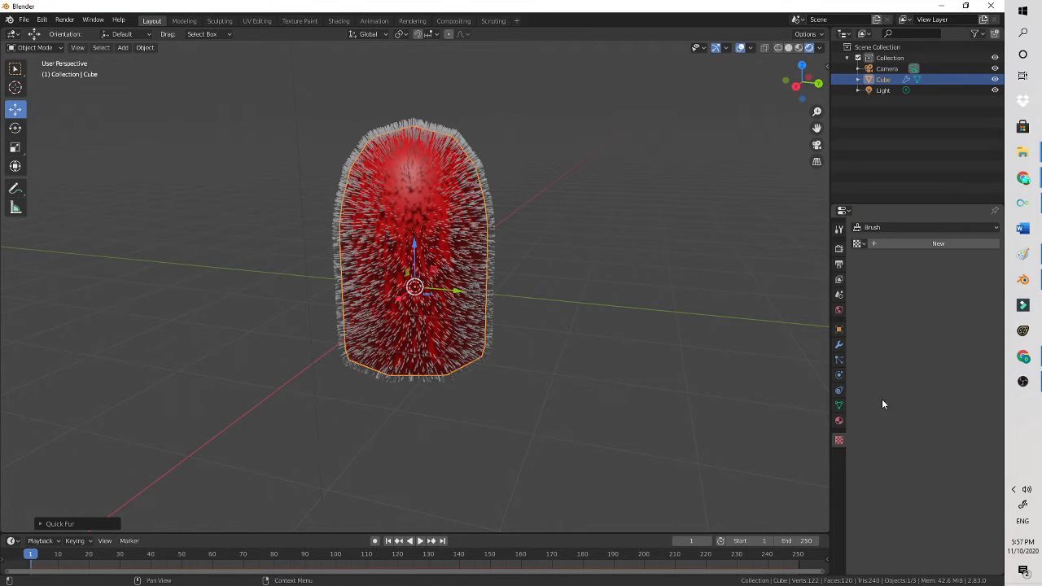
click(937, 244)
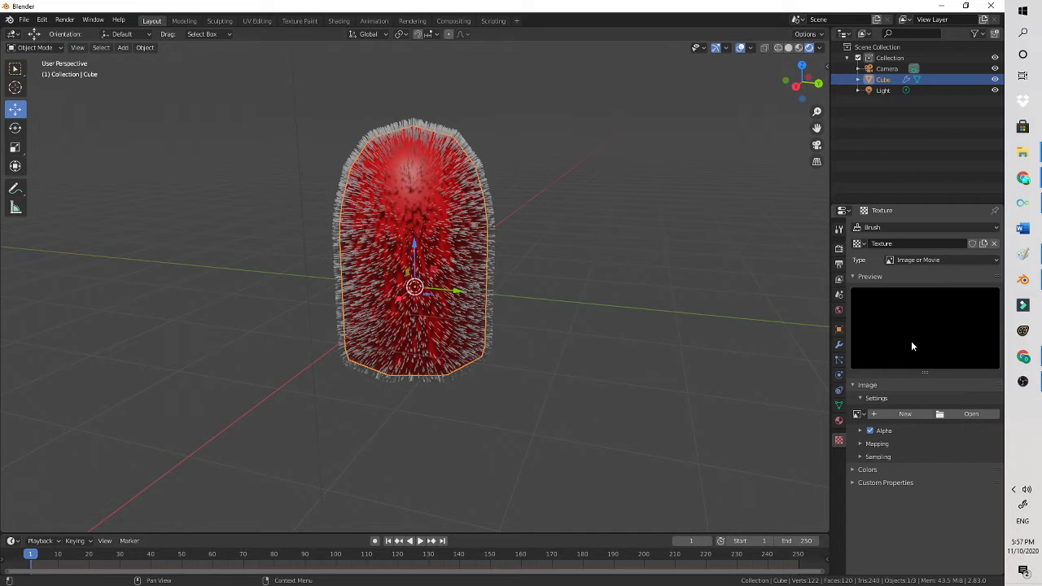
- Set the base color of Fur Material to red and check the recolored hairs up close
click(839, 421)
scroll(887, 390, down, 10)
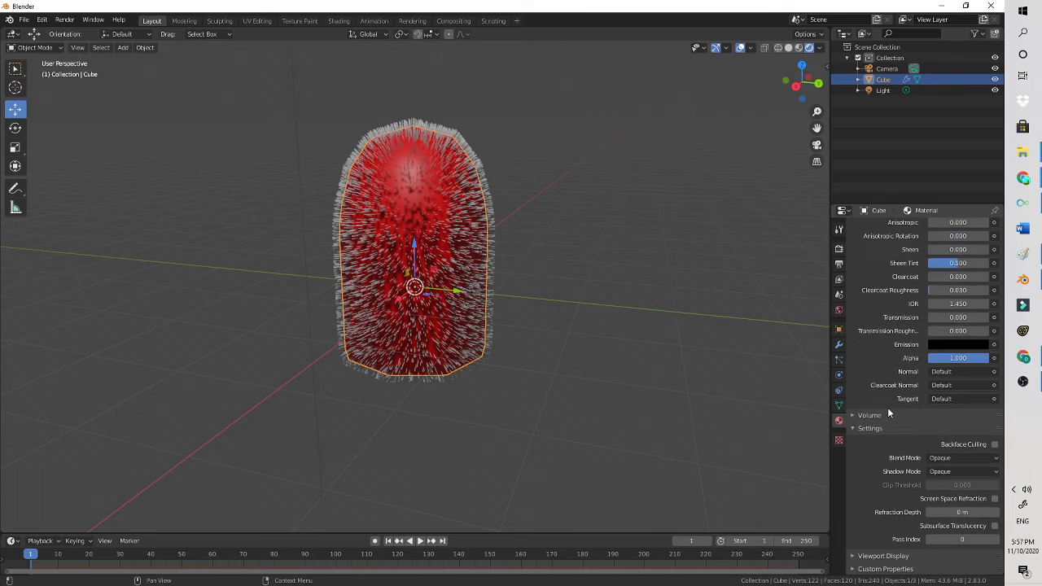
scroll(888, 407, up, 10)
scroll(888, 414, up, 2)
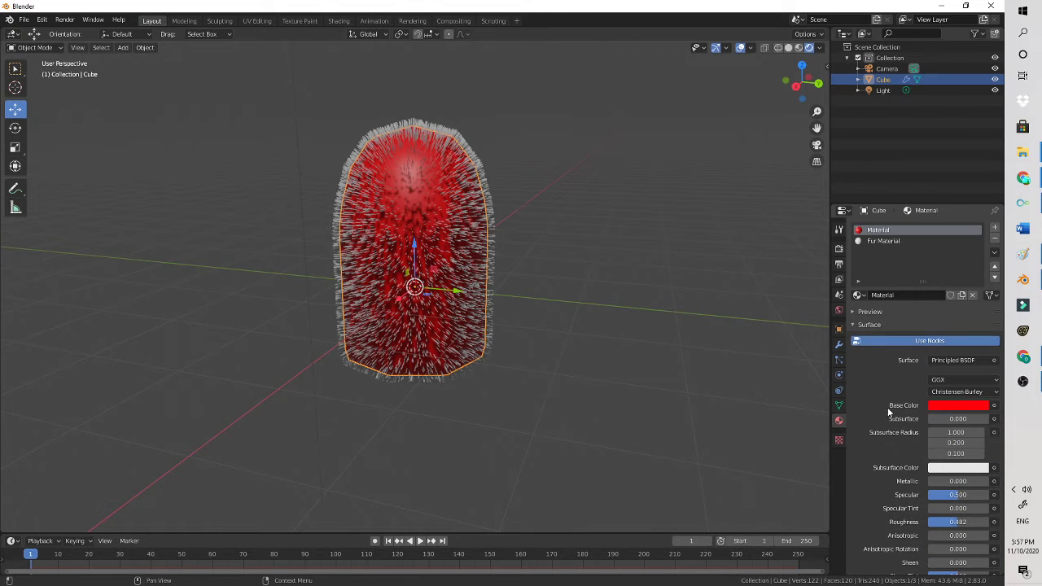
click(872, 242)
click(942, 363)
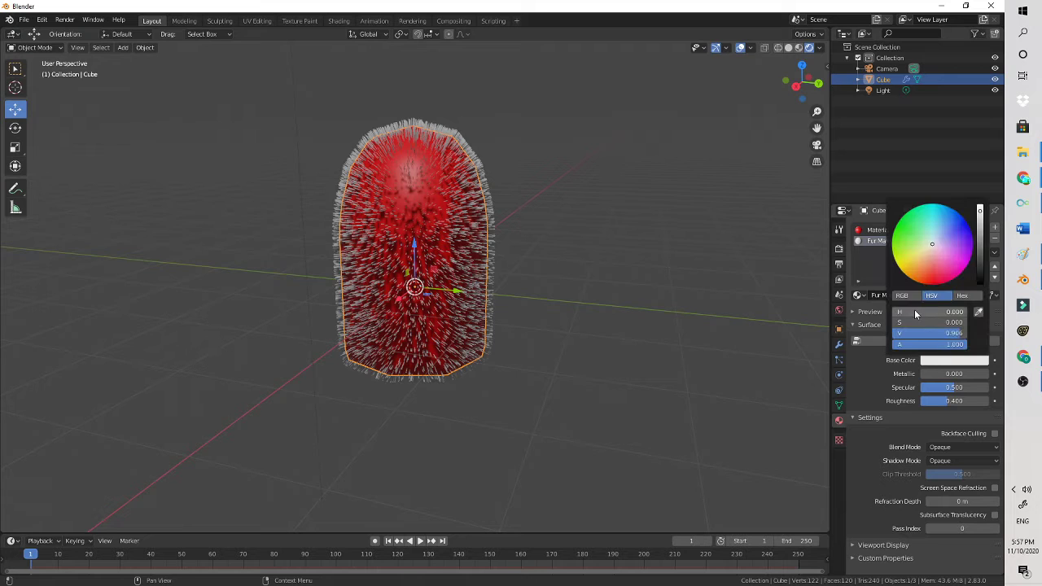
drag(929, 273, 932, 284)
scroll(677, 294, up, 2)
scroll(677, 294, up, 3)
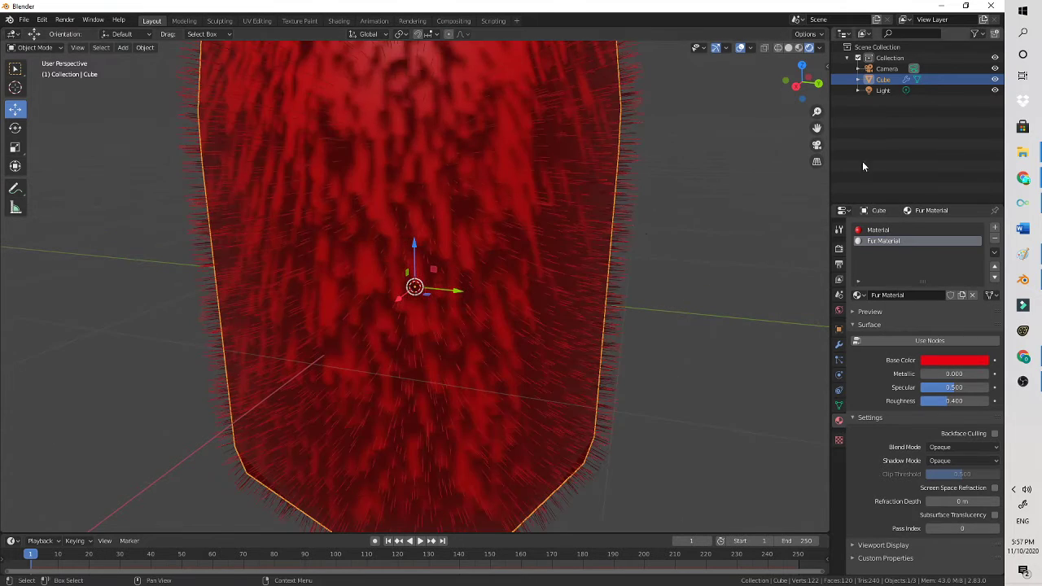
scroll(698, 149, down, 2)
mouse_move(802, 84)
mouse_down()
mouse_move(902, 95)
mouse_move(777, 91)
mouse_move(801, 90)
mouse_up()
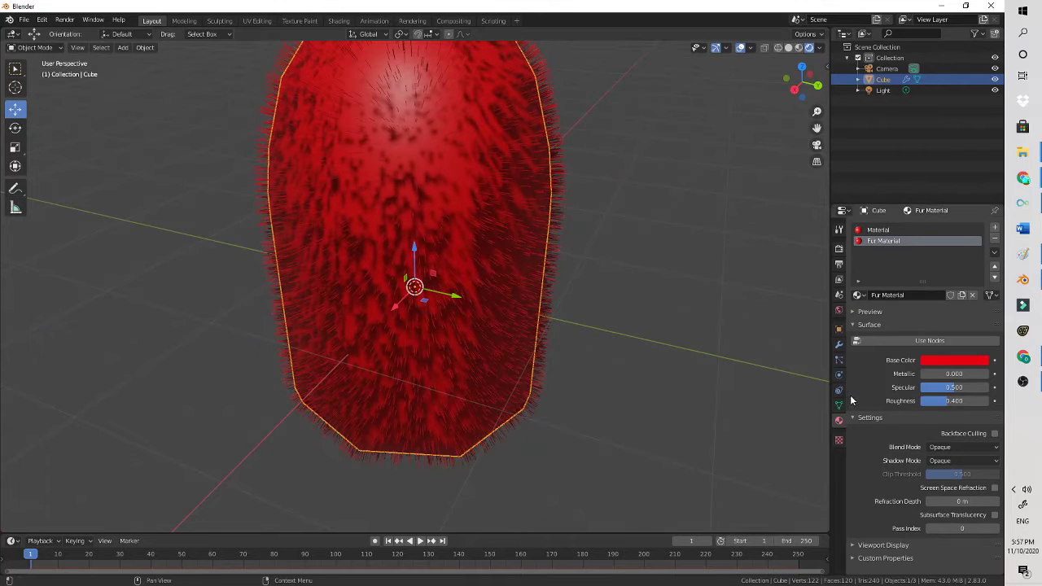
- Increase the fur's hair number to 2362 in the particle settings, checking the density from different angles
click(839, 360)
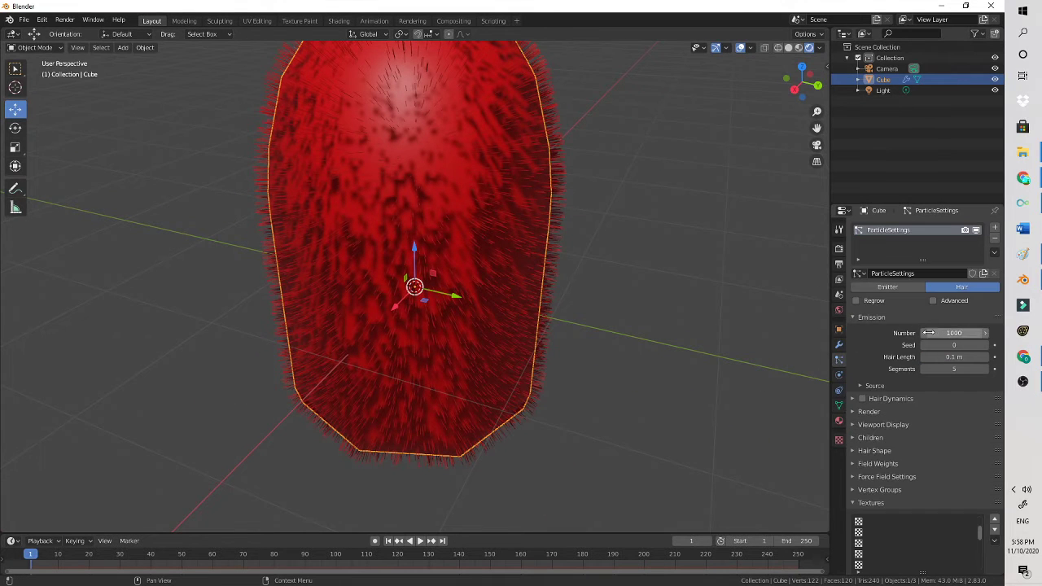
drag(929, 333, 972, 333)
drag(801, 80, 334, 85)
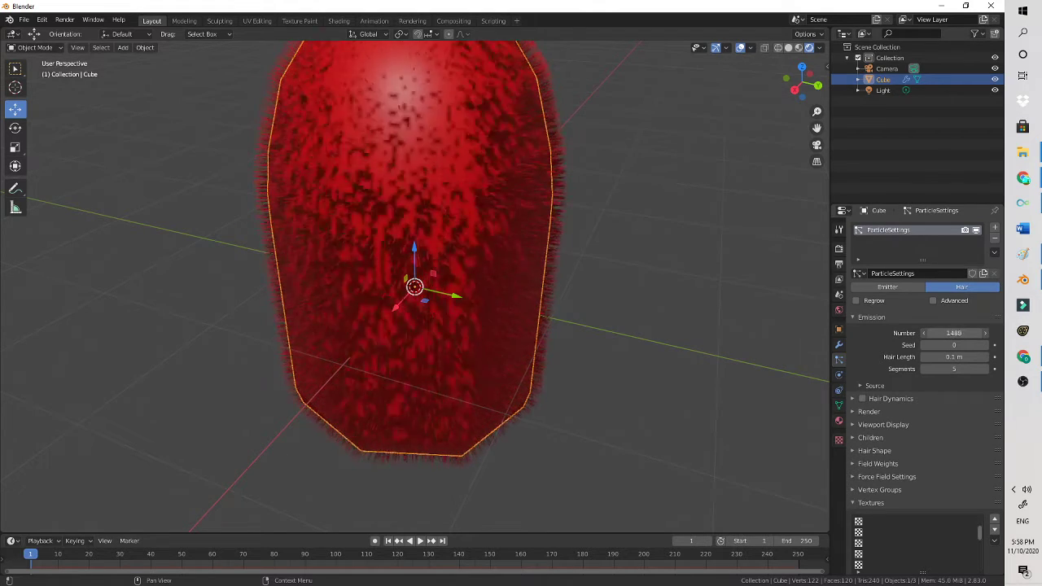
drag(954, 333, 987, 333)
mouse_move(804, 83)
mouse_down()
mouse_move(794, 79)
mouse_move(846, 70)
mouse_move(786, 72)
mouse_move(806, 82)
mouse_up()
drag(954, 333, 986, 333)
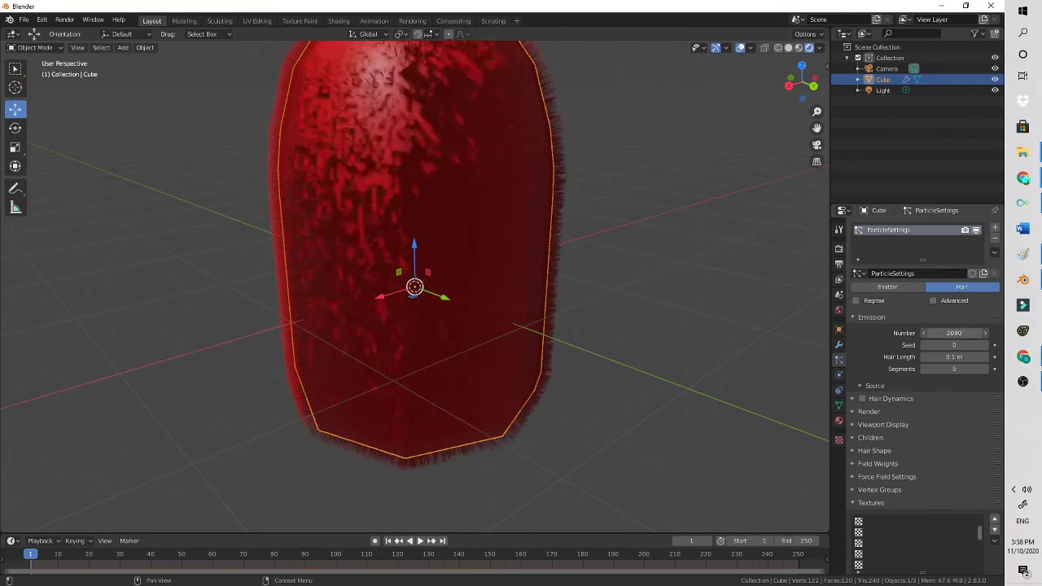
drag(792, 77, 753, 87)
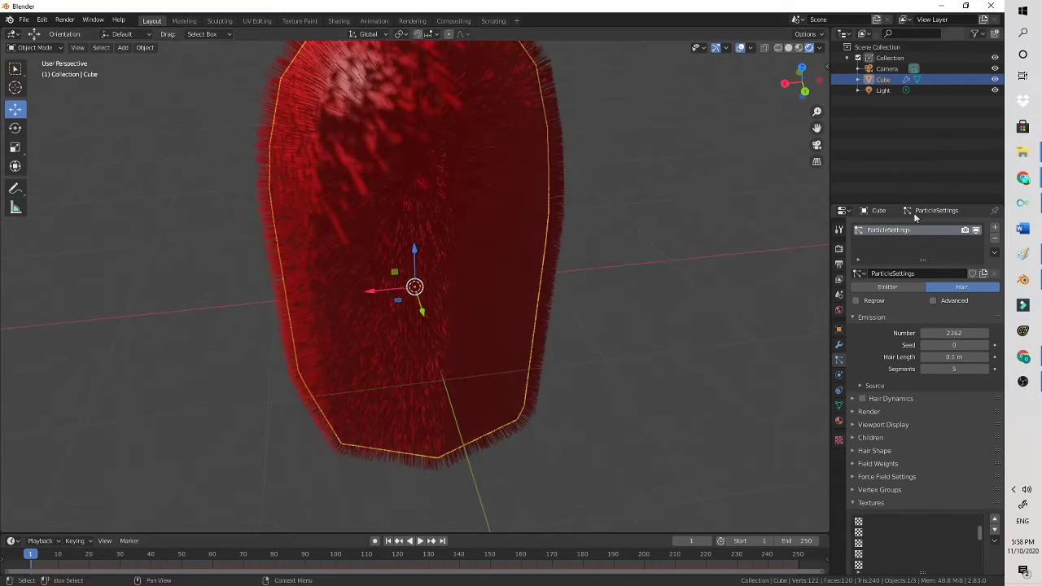
- Reduce the fur's hair number to 1513 and deselect the body to view the fur without its outline
mouse_move(958, 333)
mouse_down()
mouse_move(974, 333)
mouse_move(959, 333)
mouse_up()
drag(804, 86, 638, 78)
drag(802, 83, 751, 136)
drag(955, 333, 899, 333)
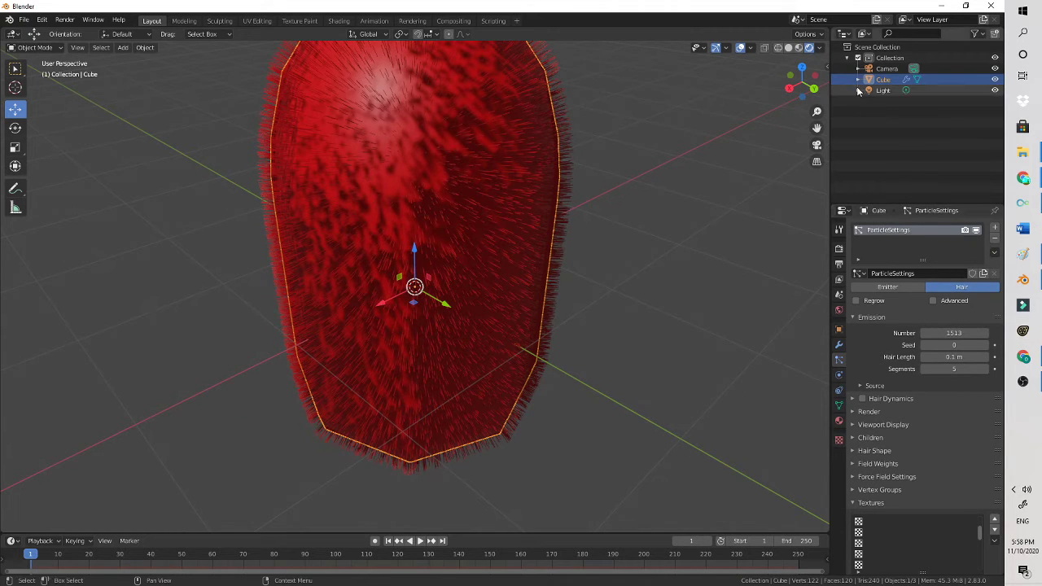
drag(815, 131, 861, 114)
click(777, 79)
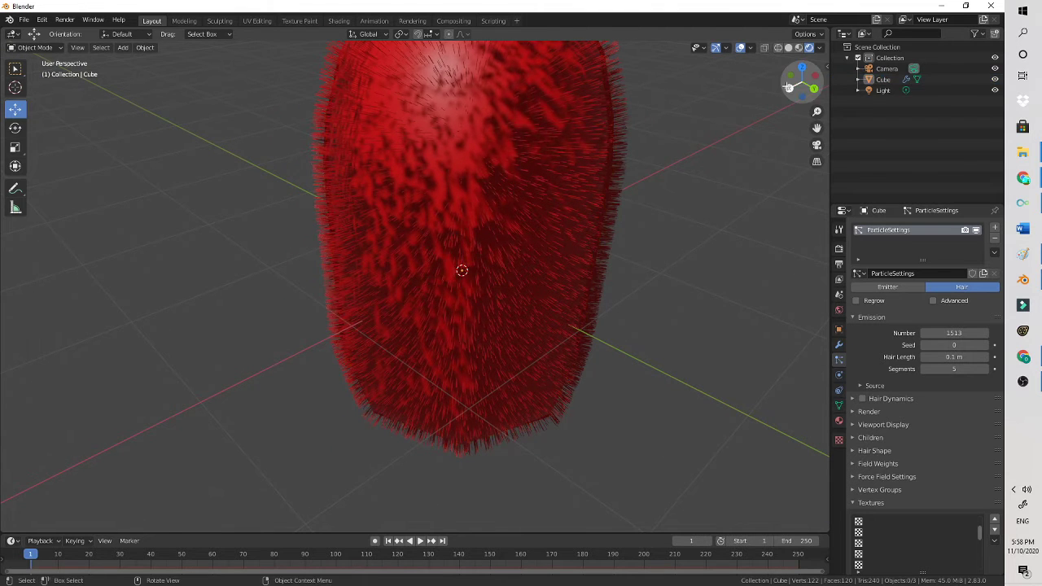
drag(796, 85, 851, 65)
scroll(729, 266, down, 4)
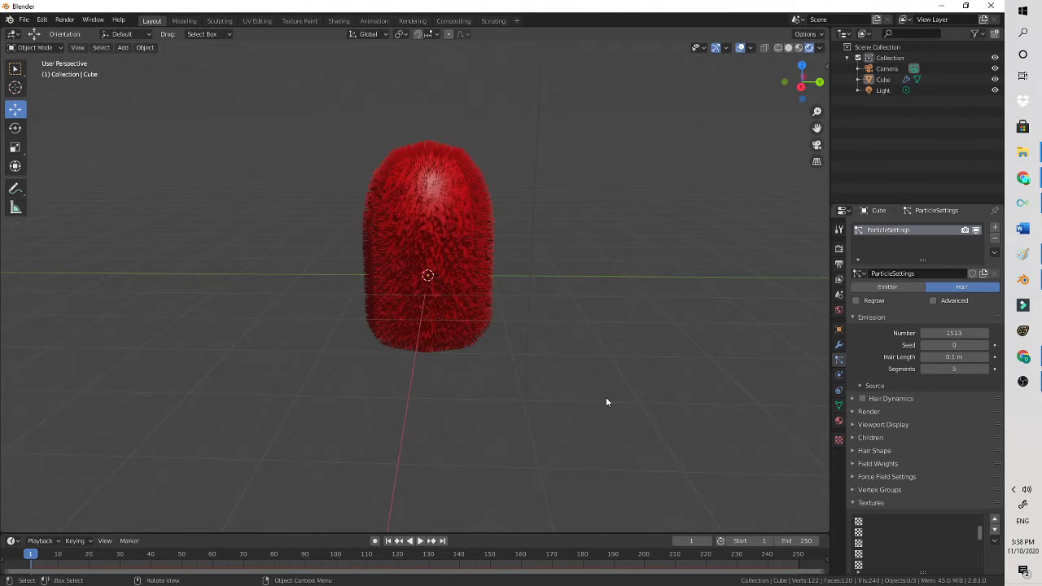
- Try the fur's hair length at 1.6 m and at 0 m
scroll(619, 302, up, 3)
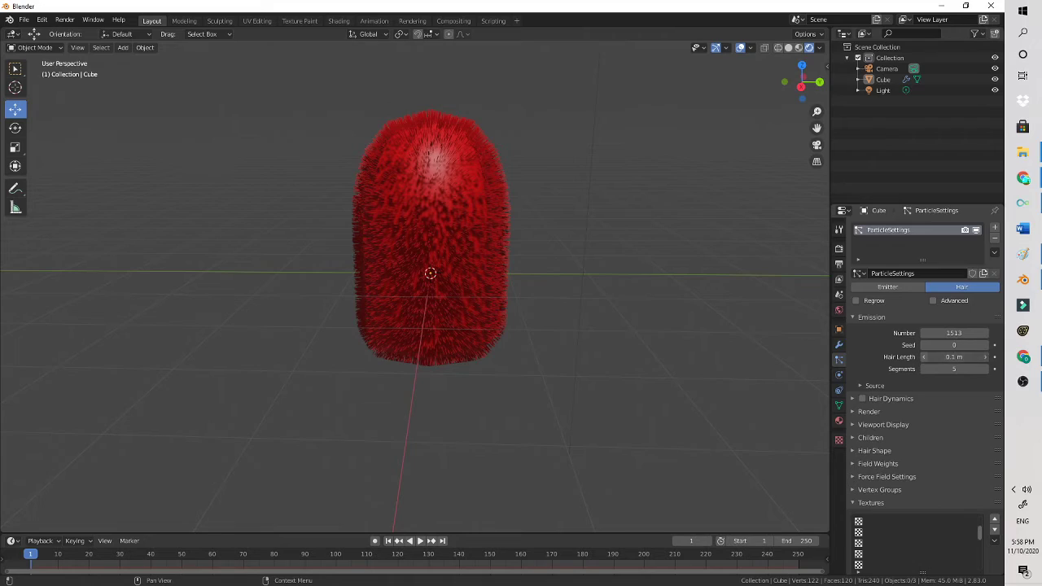
mouse_move(955, 357)
mouse_down()
mouse_move(985, 357)
mouse_move(967, 357)
mouse_up()
scroll(652, 242, down, 3)
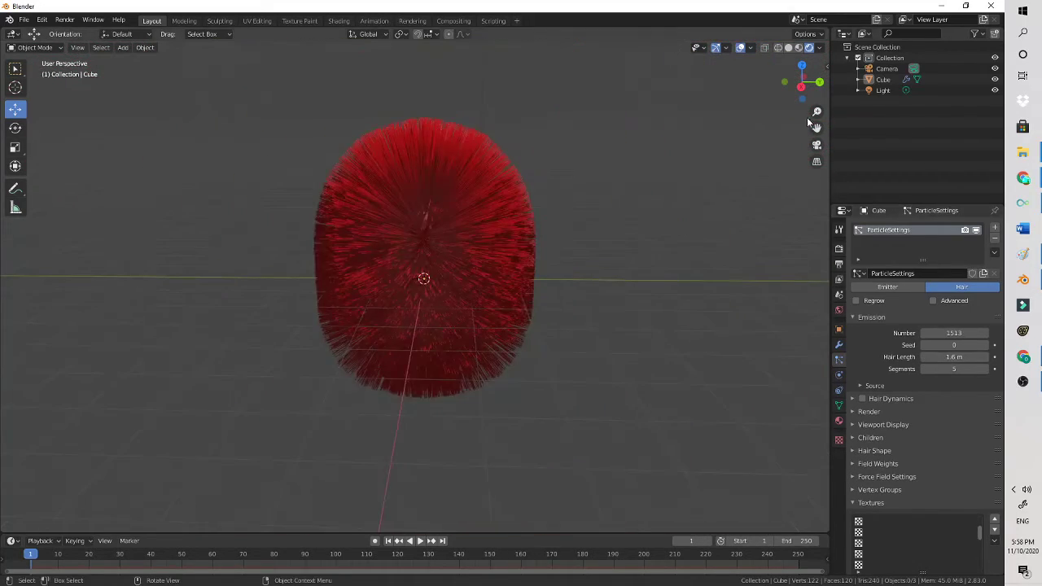
mouse_move(802, 82)
mouse_down()
mouse_move(782, 114)
mouse_move(806, 83)
mouse_up()
drag(967, 357, 934, 357)
scroll(546, 228, up, 6)
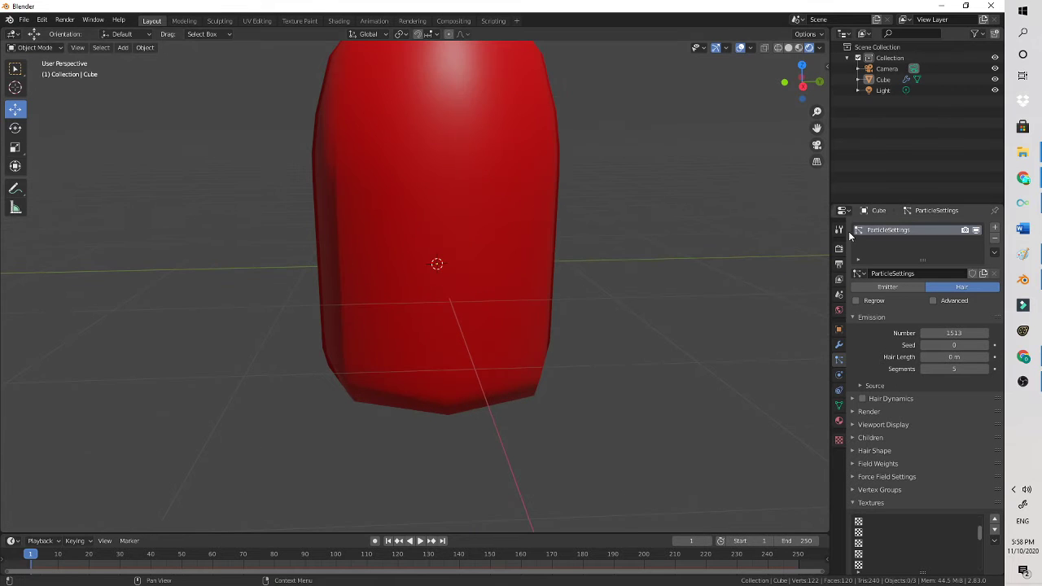
- Undo the fur adjustments and the Quick Fur effect on the red body
right_click(386, 153)
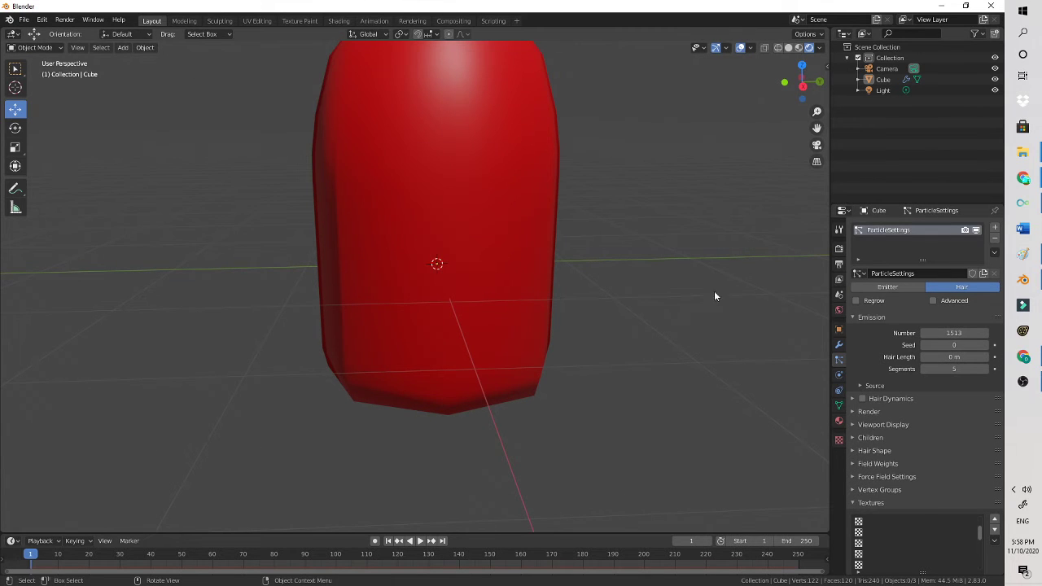
key(ctrl+z)
key(ctrl+z)
key(ctrl+z)
key(ctrl+z)
key(ctrl+z)
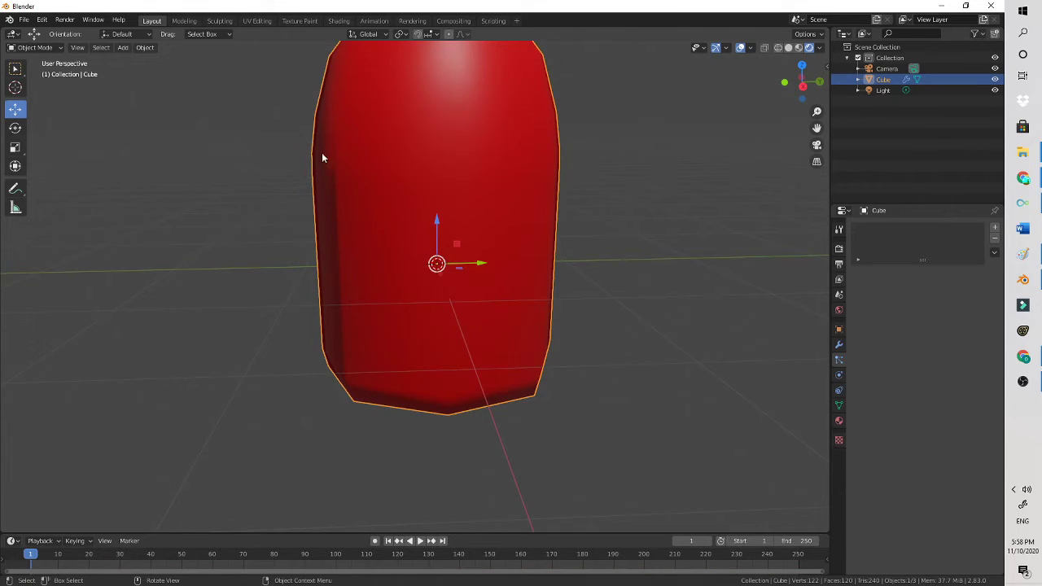
scroll(130, 137, down, 2)
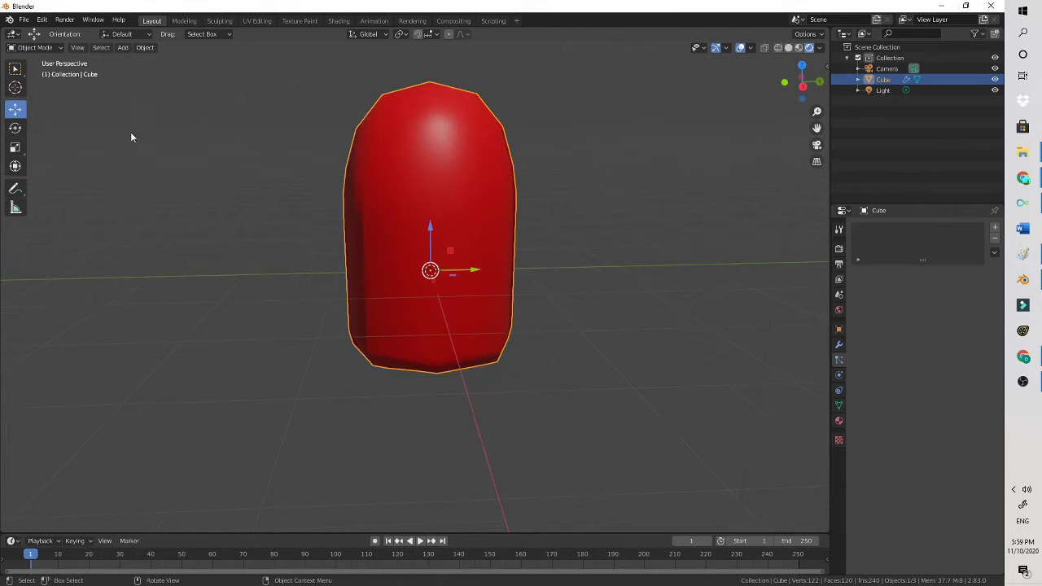
- Apply the Quick Explode effect to the red body and inspect it from another angle
click(145, 48)
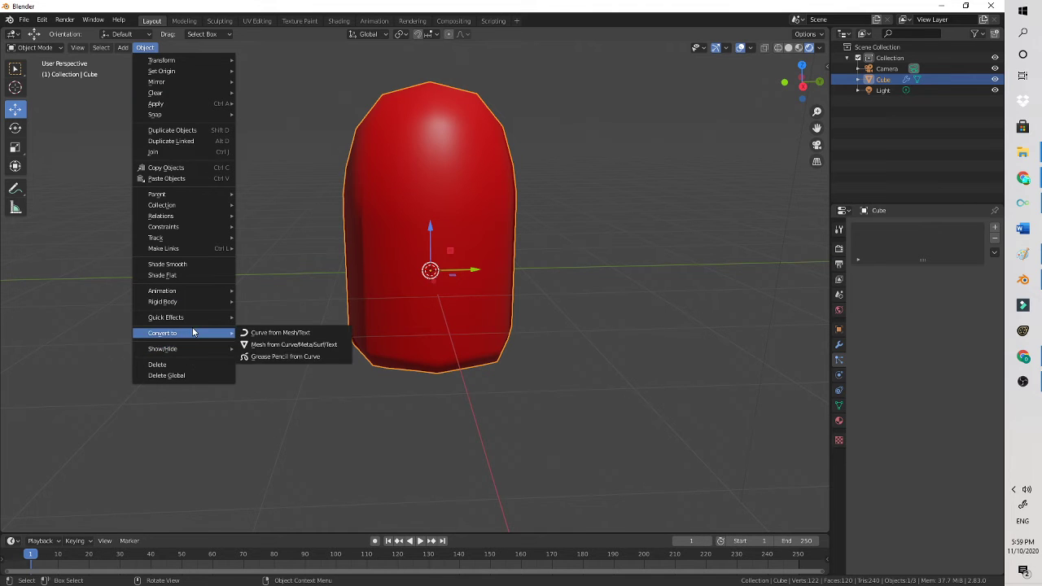
mouse_move(201, 317)
click(286, 328)
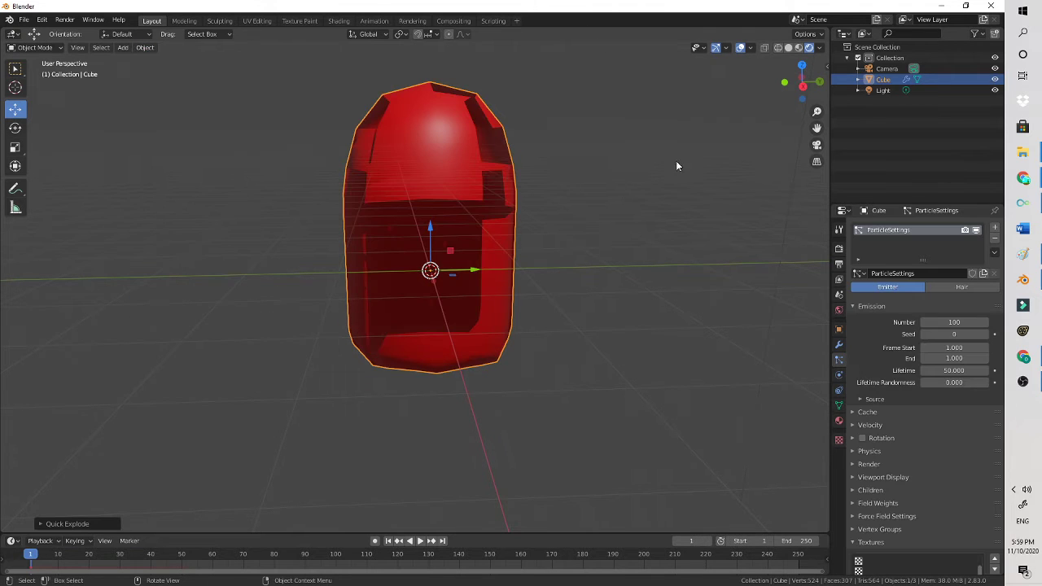
drag(802, 81, 814, 91)
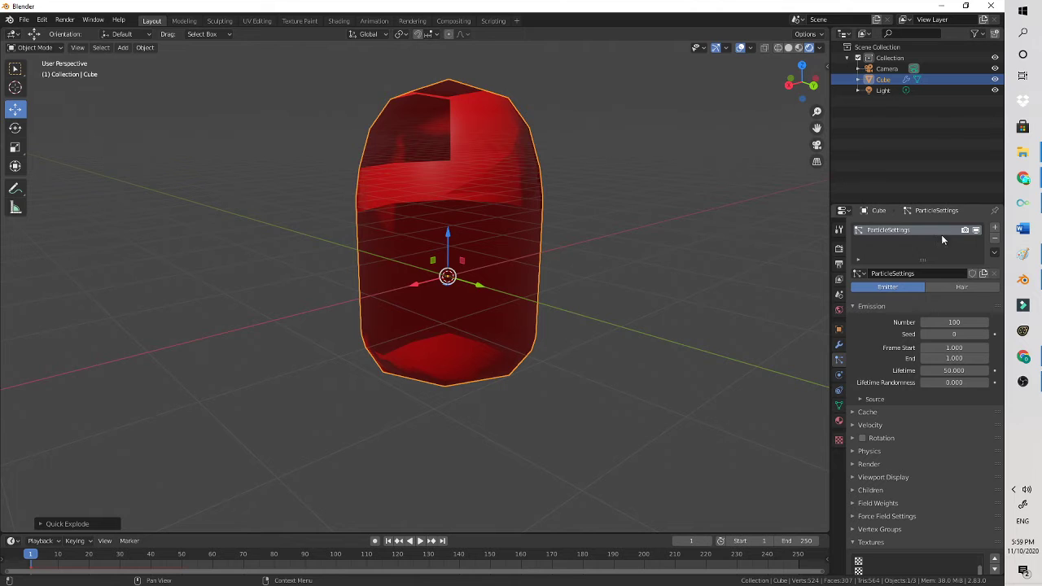
- Replace the exploding body's material with a new one and set its base color to red
click(839, 420)
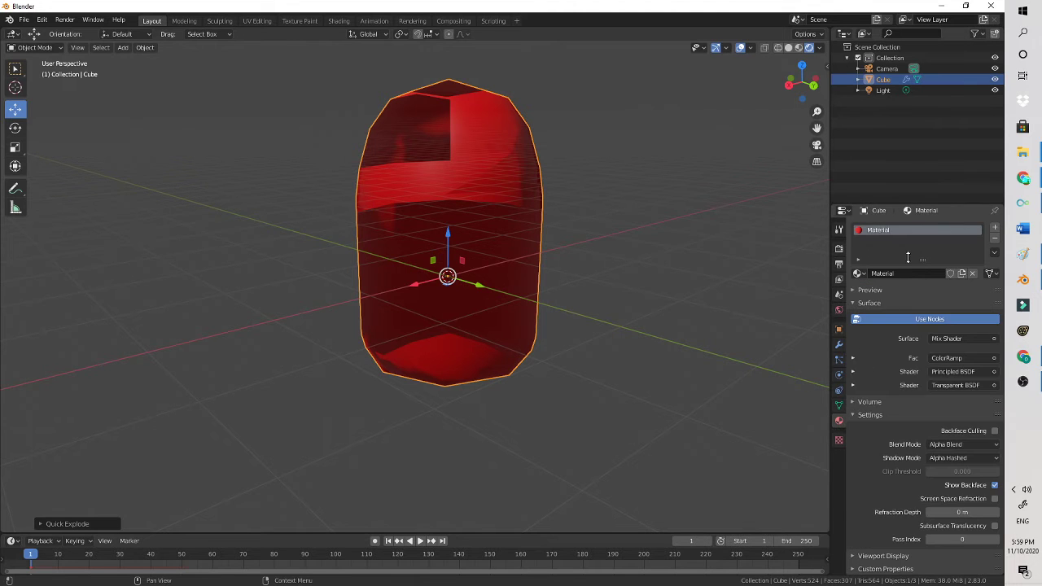
click(972, 272)
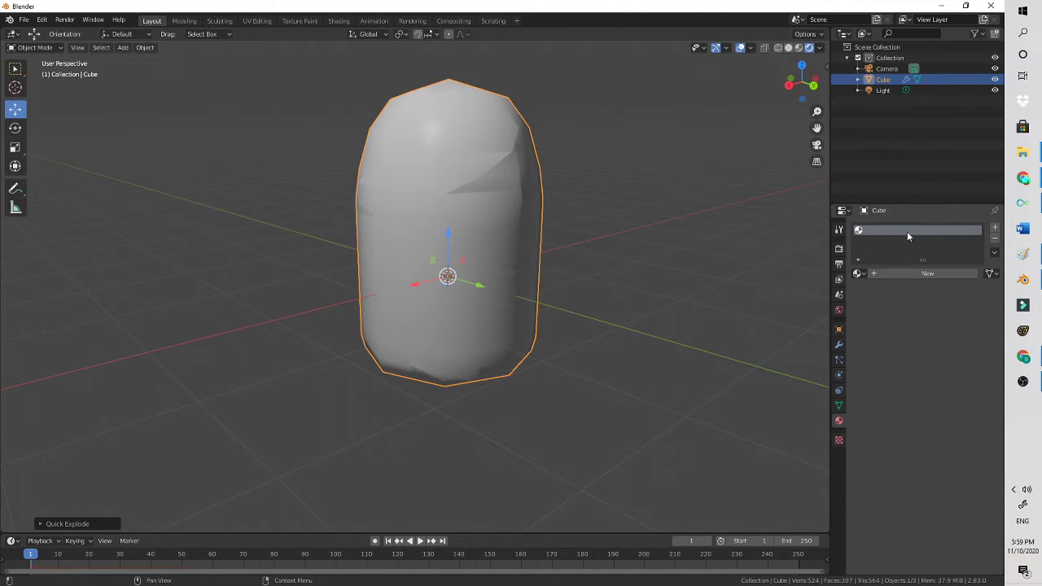
click(911, 274)
click(958, 384)
click(936, 307)
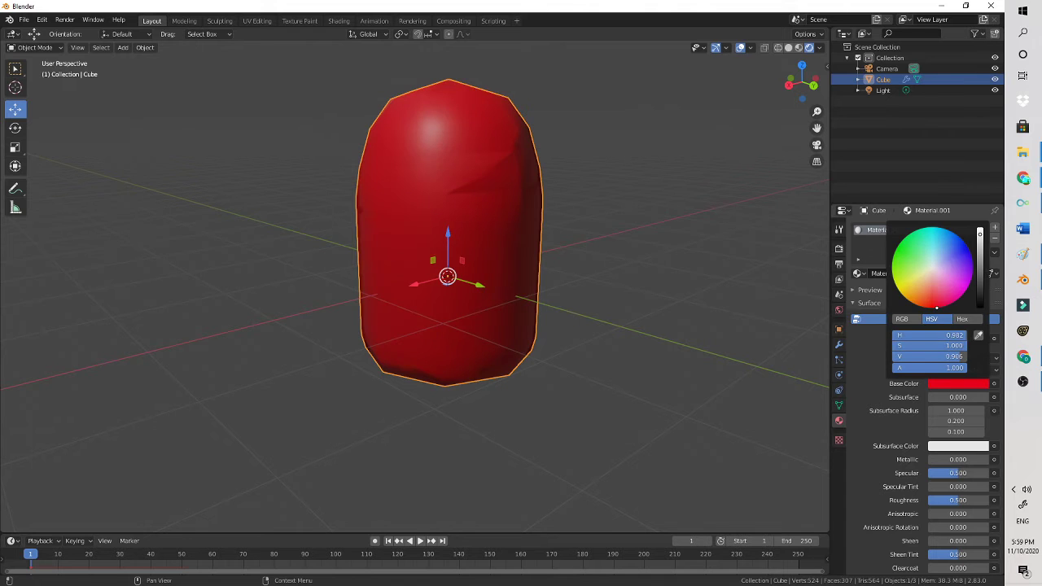
- Play the explosion animation to watch the body break apart, and stop it
drag(804, 81, 798, 85)
click(420, 541)
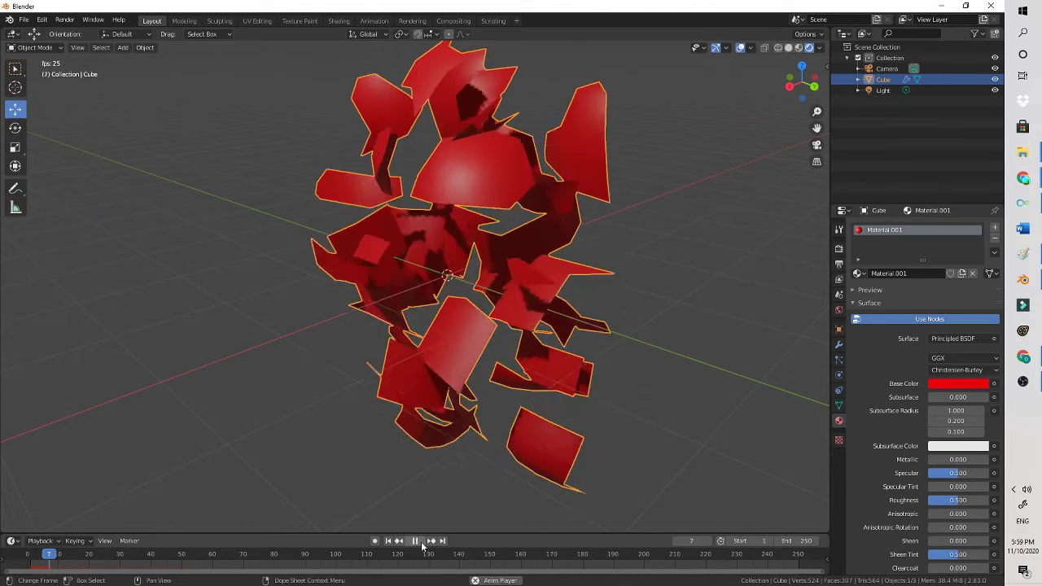
click(420, 543)
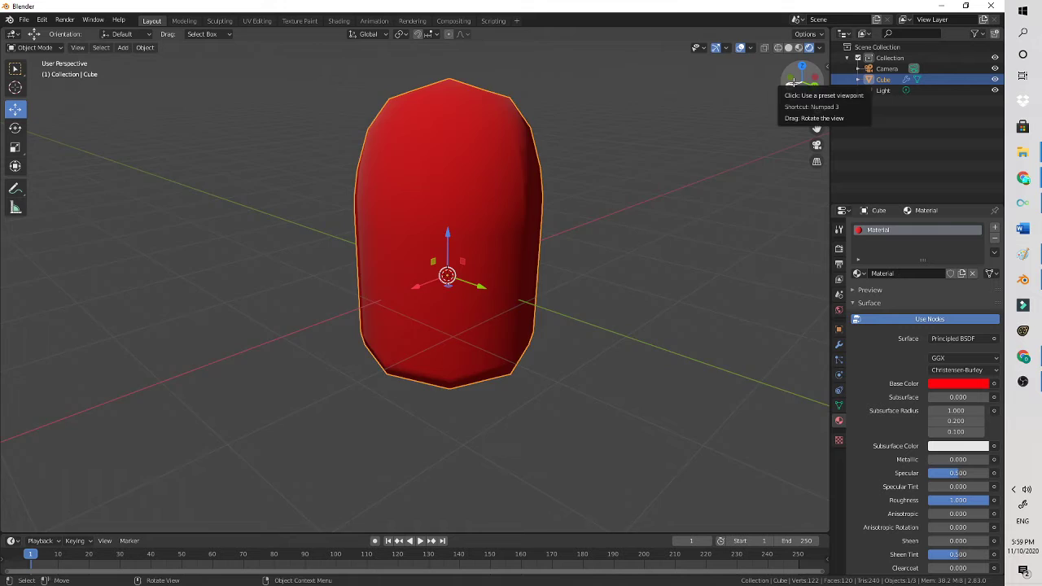
- Set the red material's roughness to about 0.526 and switch to the Modeling workspace to edit the body's mesh
mouse_move(789, 81)
mouse_down()
mouse_move(773, 84)
mouse_move(786, 84)
mouse_up()
drag(978, 500, 959, 500)
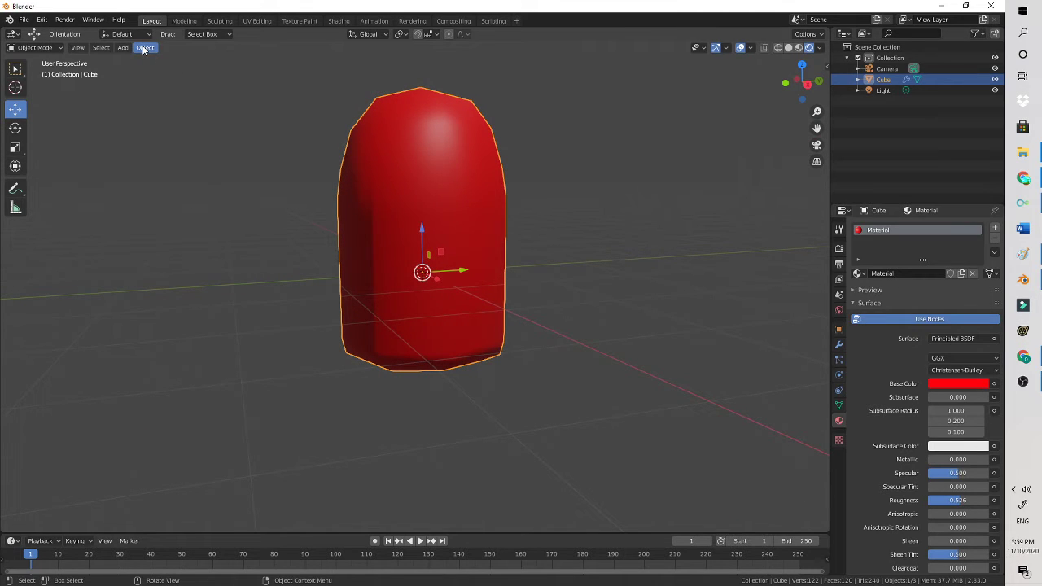
click(184, 20)
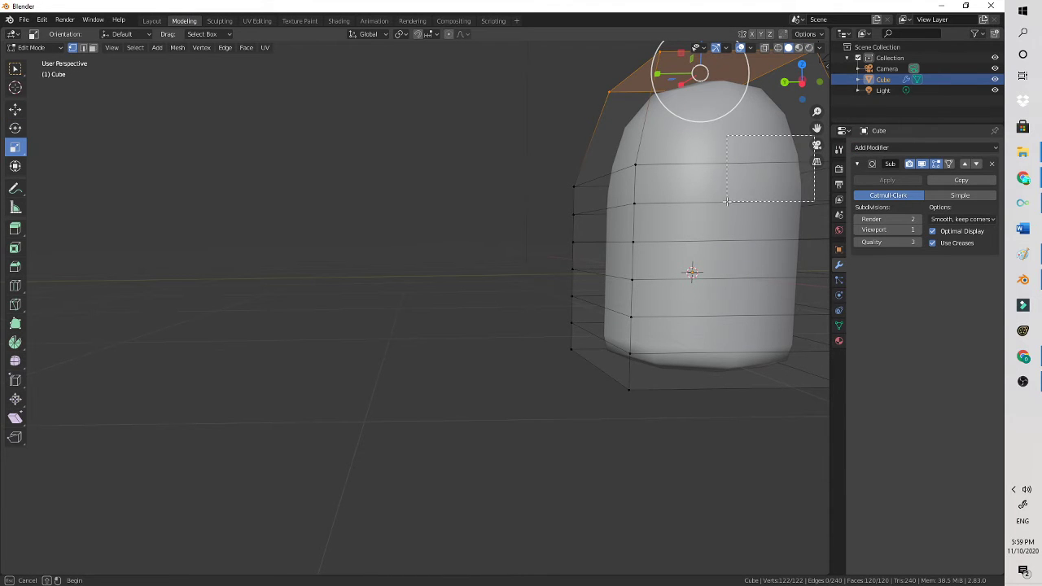
- Open the body in the Sculpting workspace and pull its upper side outward with the Snake Hook brush
key(alt+a)
mouse_move(817, 128)
mouse_down()
mouse_move(714, 166)
mouse_move(601, 251)
mouse_up()
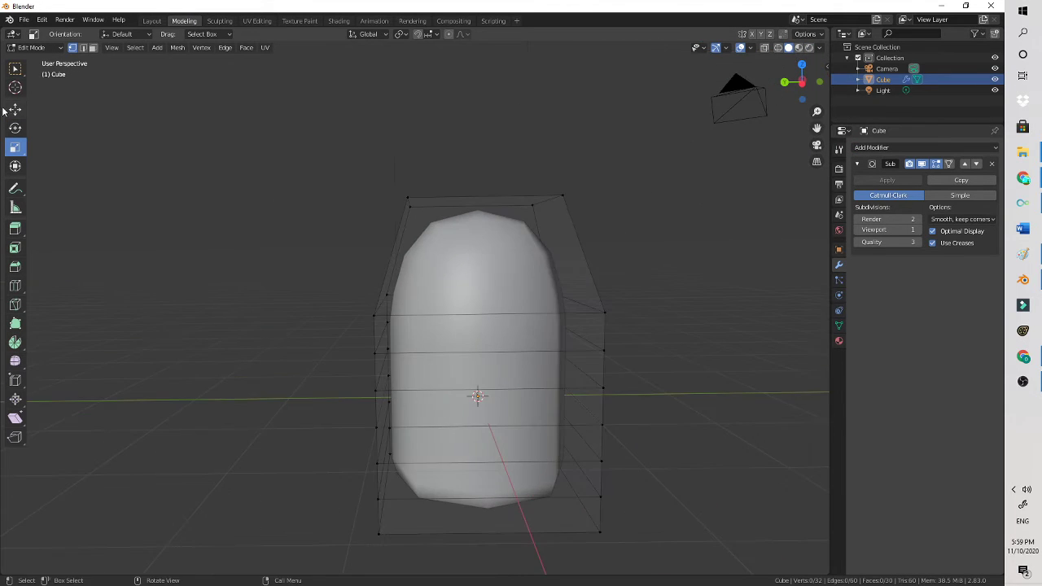
click(215, 22)
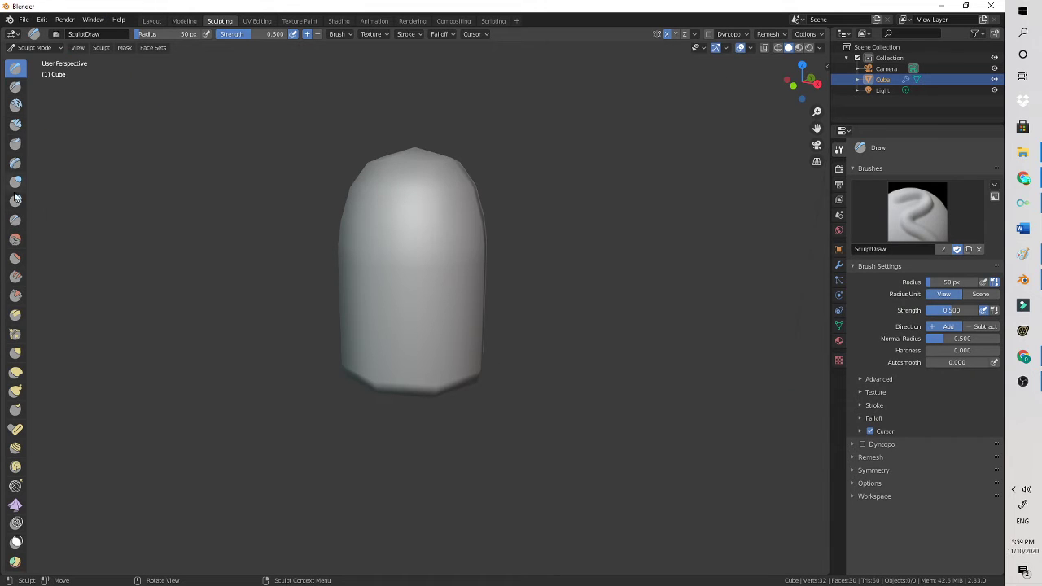
click(16, 391)
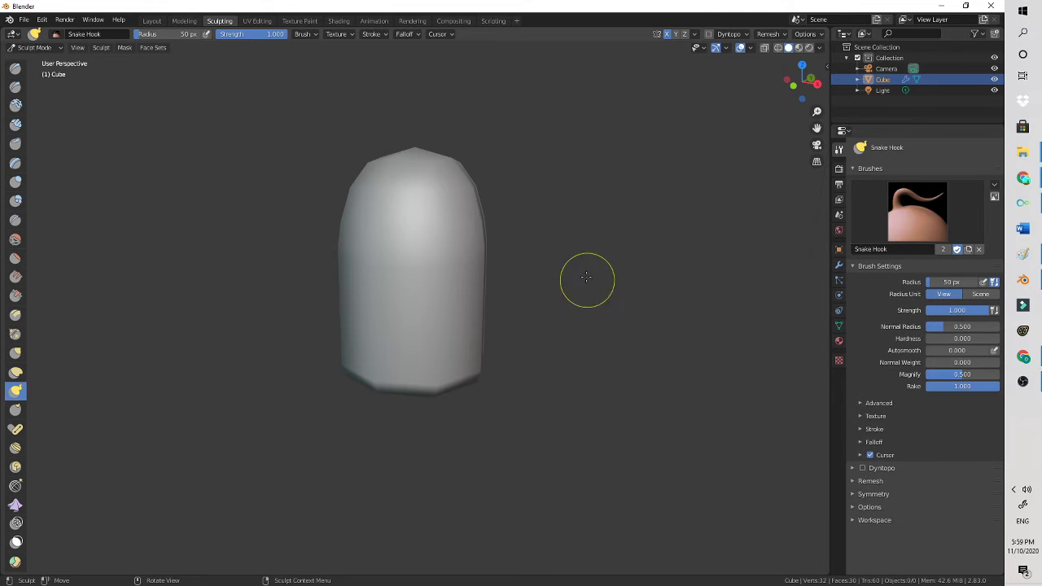
drag(490, 172, 495, 172)
mouse_move(430, 190)
mouse_down()
mouse_move(493, 175)
mouse_move(491, 189)
mouse_up()
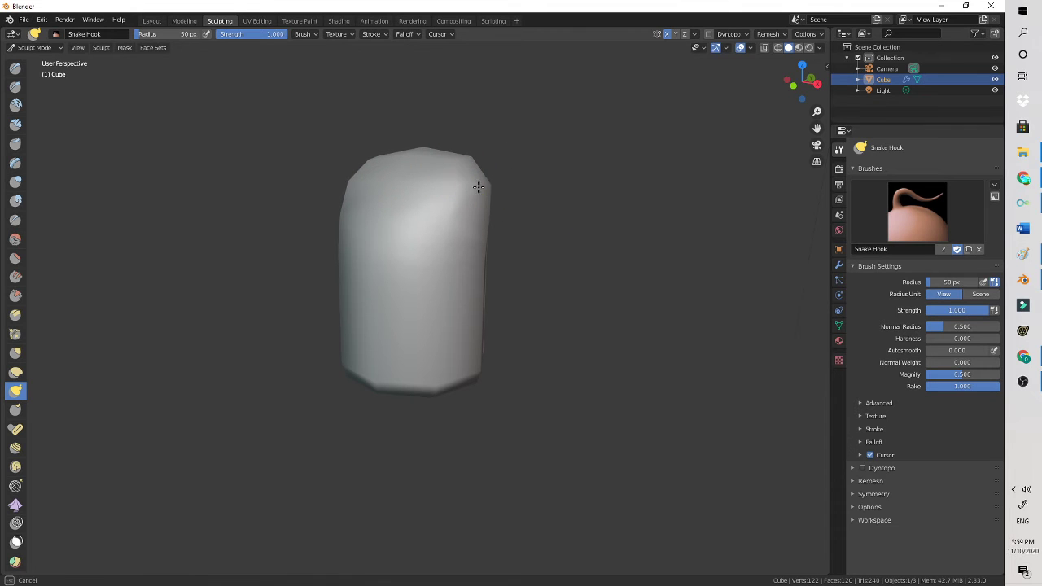
drag(467, 172, 479, 174)
- Enable Dyntopo and deform the front of the body from top to bottom with many Snake Hook strokes
click(862, 470)
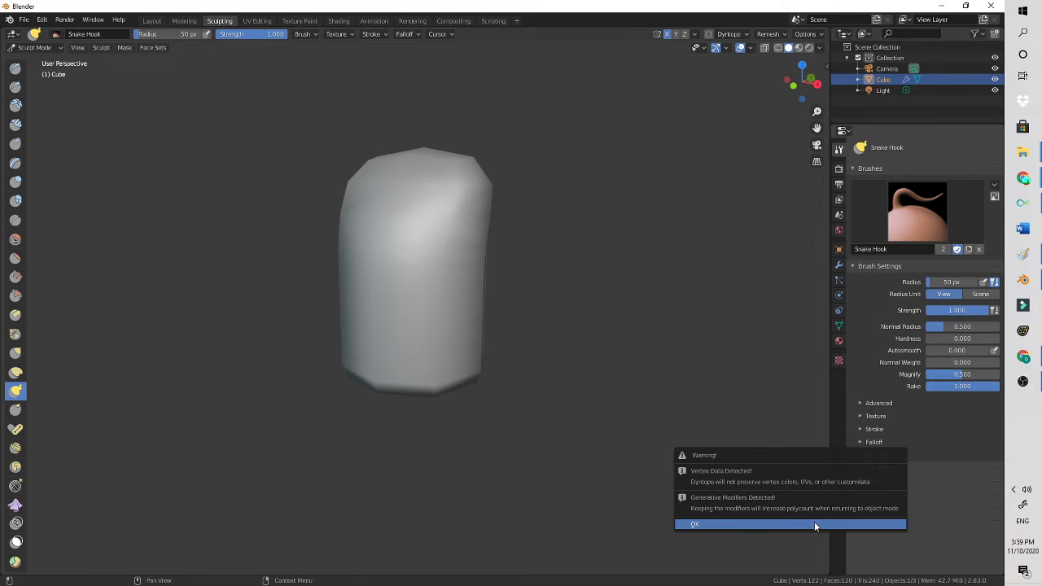
click(818, 525)
mouse_move(470, 167)
mouse_down()
mouse_move(450, 186)
mouse_move(343, 182)
mouse_move(372, 210)
mouse_move(365, 162)
mouse_up()
drag(444, 249, 402, 262)
mouse_move(405, 395)
mouse_down()
mouse_move(386, 374)
mouse_move(381, 322)
mouse_move(382, 346)
mouse_up()
mouse_move(409, 264)
mouse_down()
mouse_move(385, 275)
mouse_move(401, 332)
mouse_up()
drag(465, 320, 479, 348)
mouse_move(398, 300)
mouse_down()
mouse_move(438, 324)
mouse_move(423, 346)
mouse_up()
drag(468, 301, 491, 220)
mouse_move(399, 260)
mouse_down()
mouse_move(380, 284)
mouse_move(415, 366)
mouse_up()
mouse_move(481, 277)
mouse_down()
mouse_move(485, 369)
mouse_move(440, 378)
mouse_up()
mouse_move(415, 325)
mouse_down()
mouse_move(440, 147)
mouse_move(480, 325)
mouse_up()
mouse_move(407, 269)
mouse_down()
mouse_move(458, 55)
mouse_move(423, 195)
mouse_move(507, 264)
mouse_up()
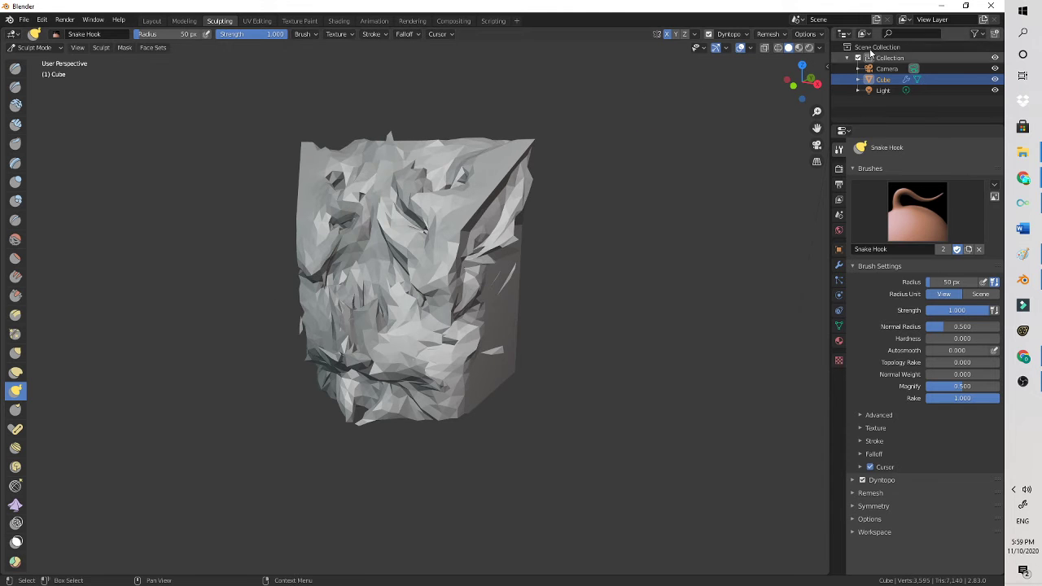
- Check the sculpted body from several sides and delete it in the Layout workspace
mouse_move(811, 77)
mouse_down()
mouse_move(794, 83)
mouse_move(808, 81)
mouse_up()
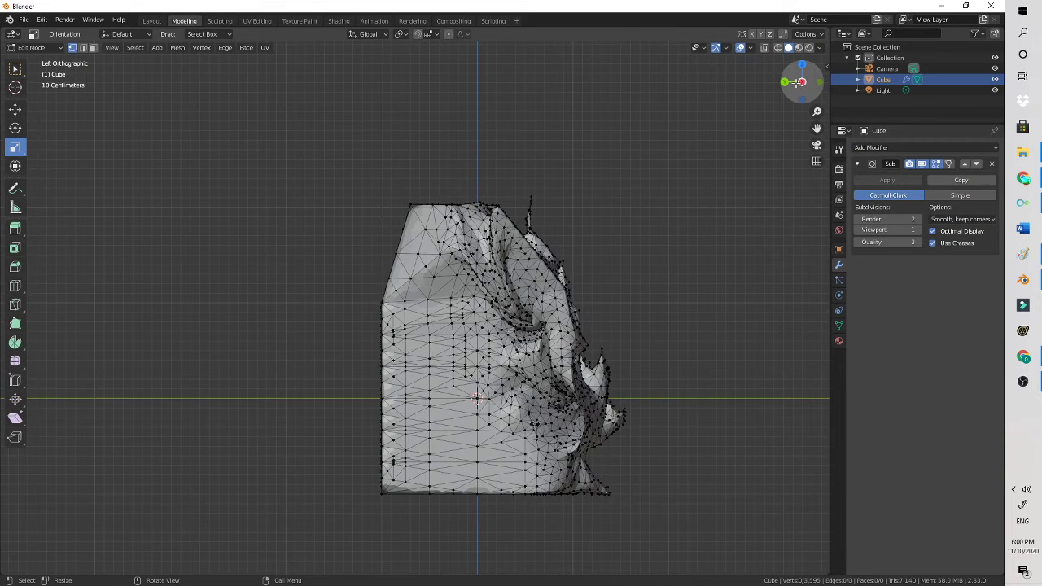
drag(797, 84, 540, 110)
scroll(482, 167, down, 2)
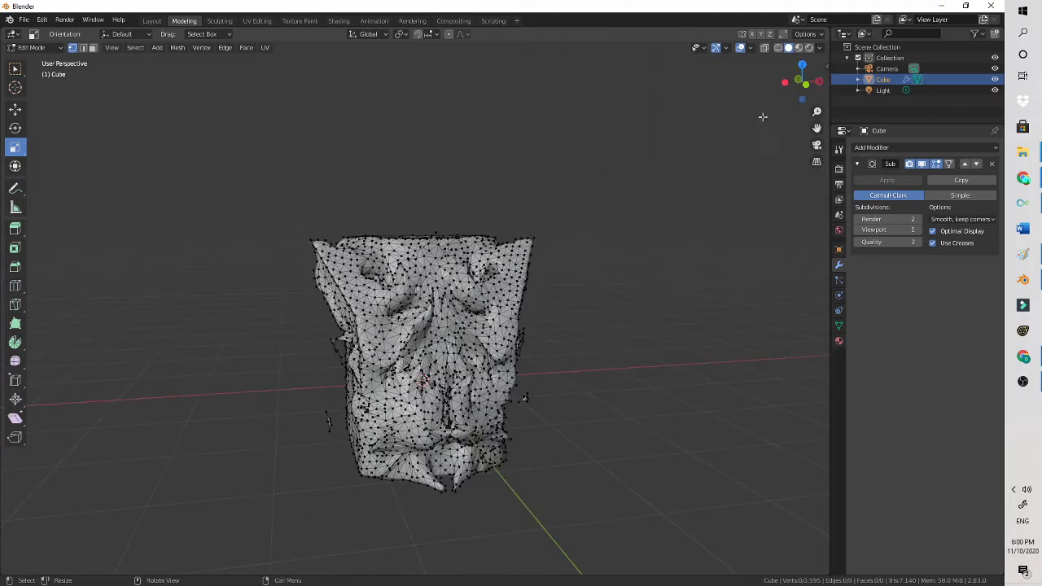
drag(801, 81, 689, 86)
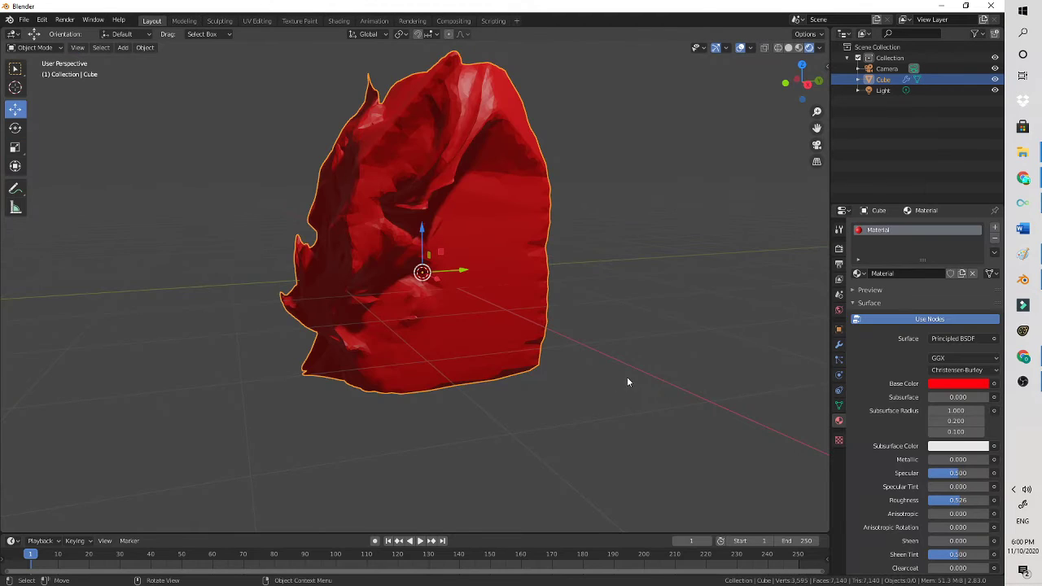
right_click(416, 239)
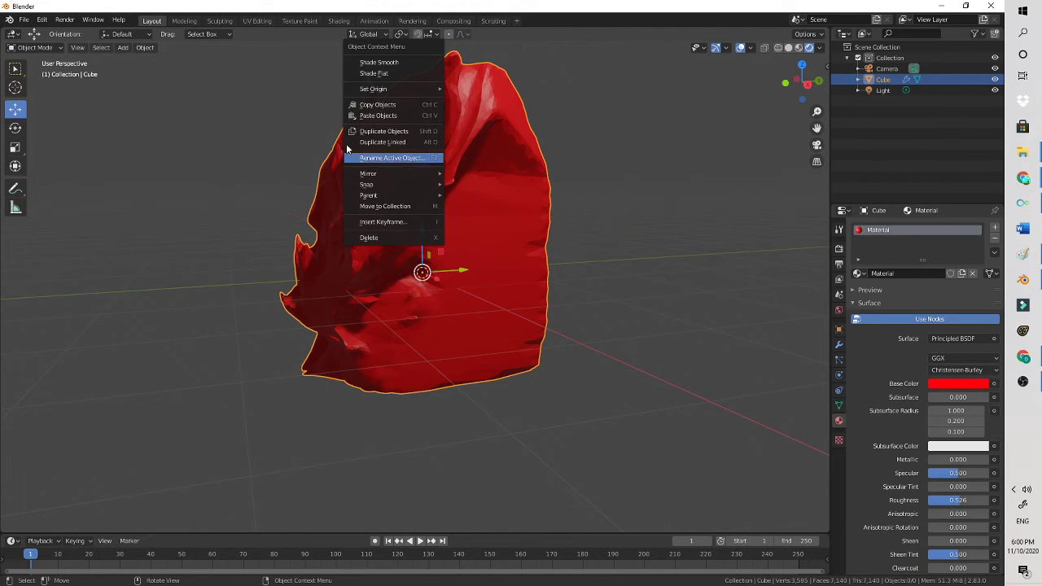
click(390, 238)
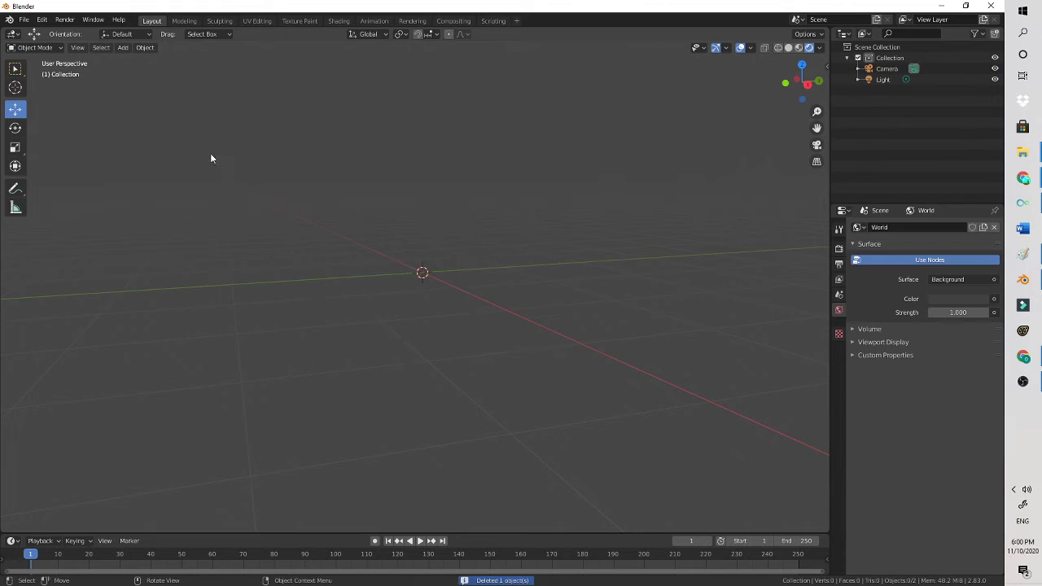
- Add a UV sphere mesh to the empty scene
click(123, 48)
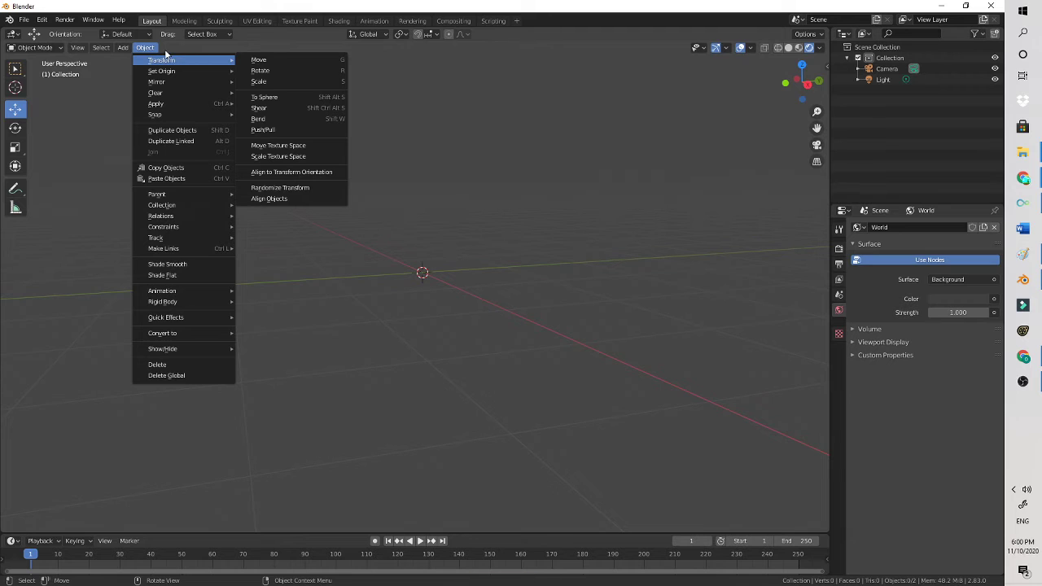
mouse_move(123, 47)
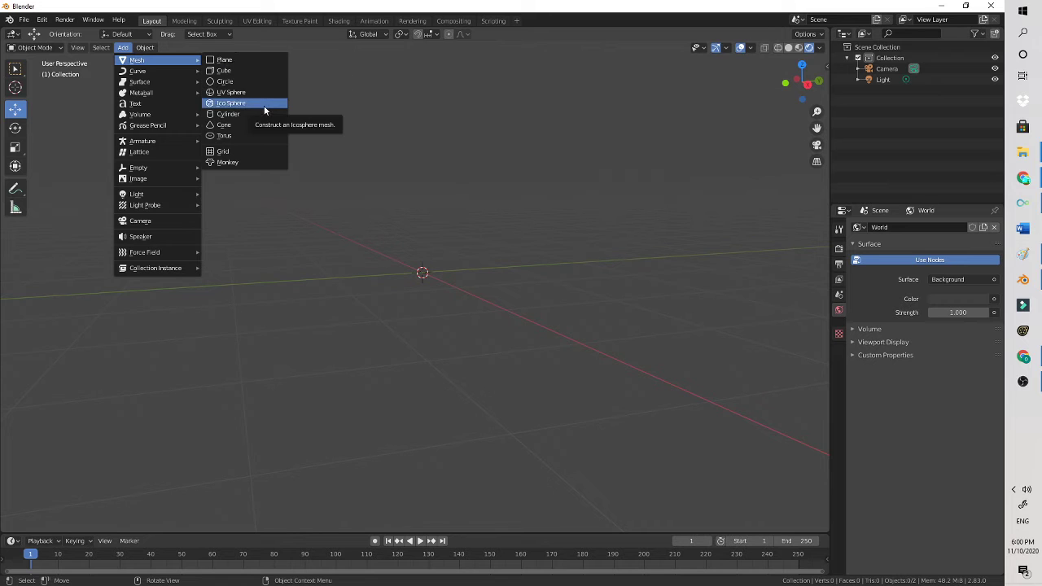
click(244, 92)
key(s)
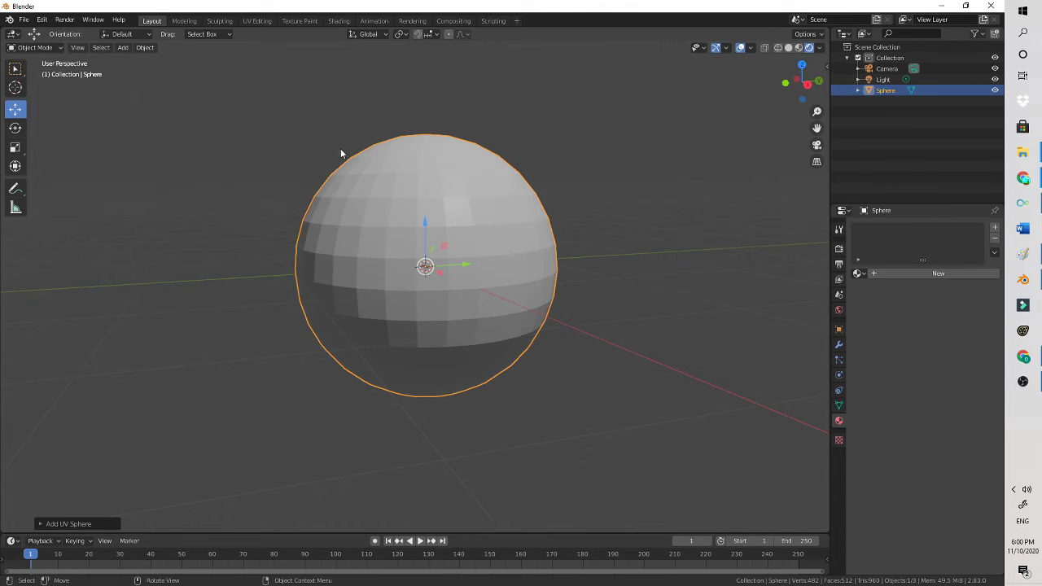
click(340, 148)
- Pull several tall and sideways spikes out of the UV sphere with the Snake Hook brush in the Sculpting workspace
click(219, 21)
drag(442, 315, 539, 315)
drag(456, 277, 498, 208)
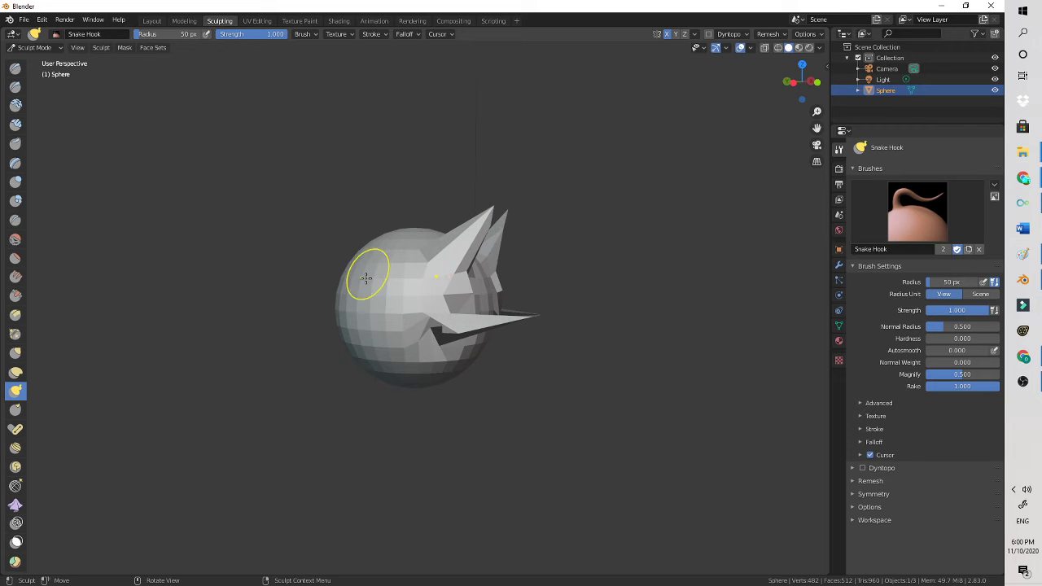
drag(367, 272, 356, 212)
mouse_move(400, 304)
mouse_down()
mouse_move(413, 216)
mouse_move(428, 186)
mouse_up()
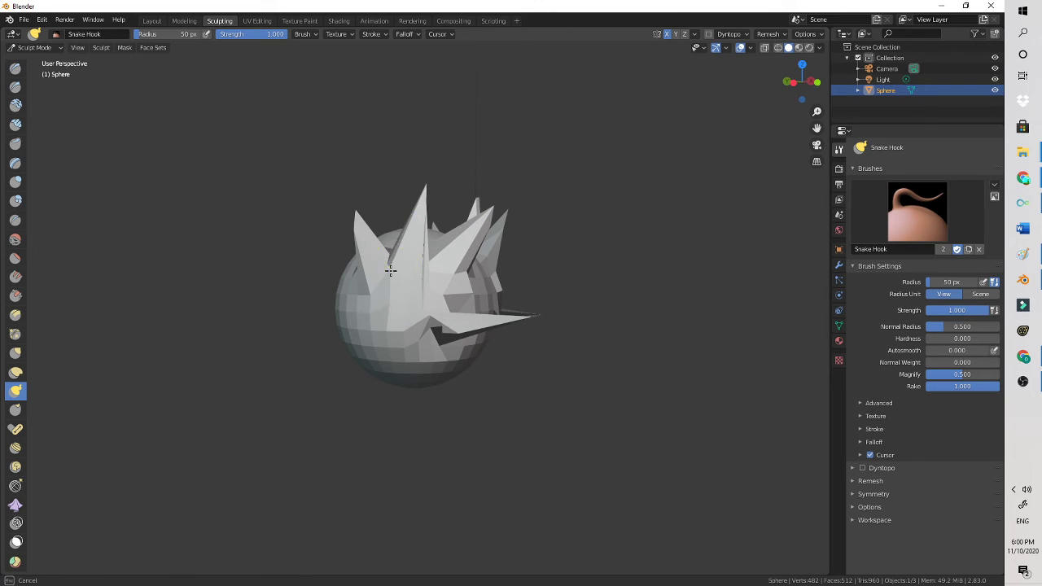
mouse_move(391, 269)
mouse_down()
mouse_move(422, 188)
mouse_move(358, 126)
mouse_up()
drag(386, 350, 359, 347)
drag(381, 338, 355, 341)
drag(370, 329, 319, 350)
drag(350, 308, 288, 313)
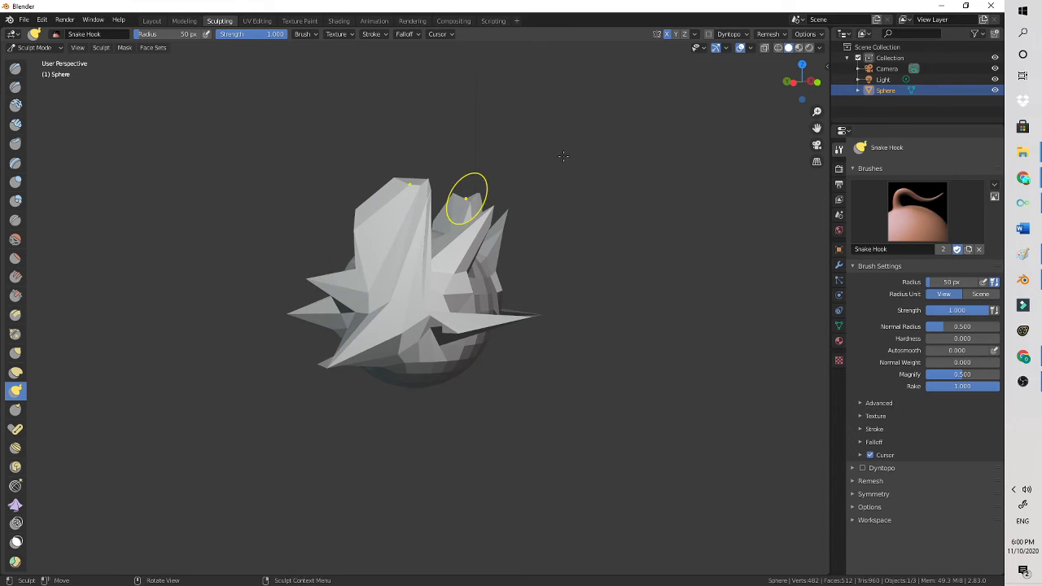
- Add a Subdivision Surface modifier to the spiky sphere in the Modeling workspace and inspect it from another side
mouse_move(799, 85)
mouse_down()
mouse_move(814, 78)
mouse_move(807, 81)
mouse_up()
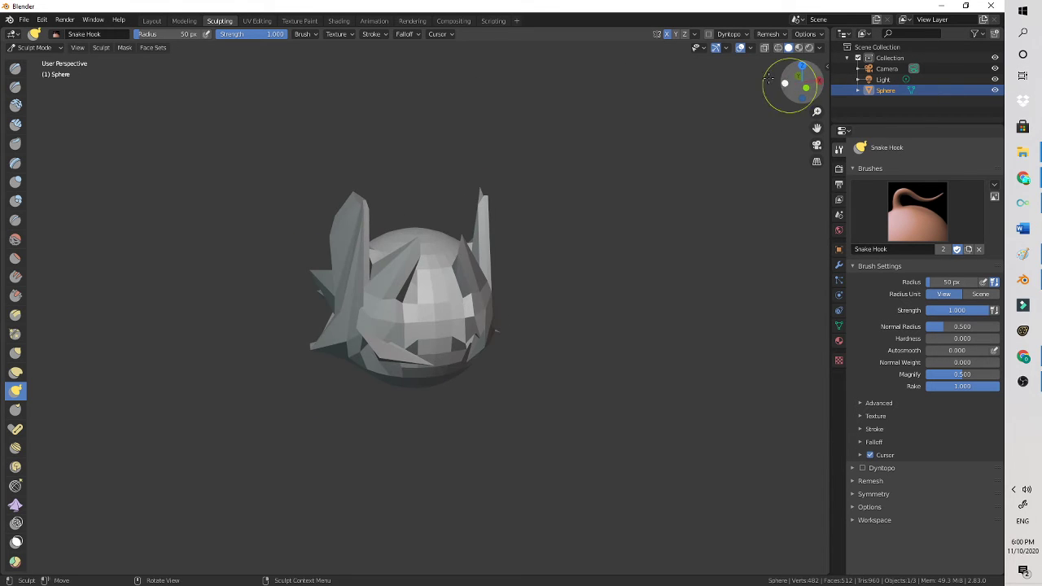
click(184, 20)
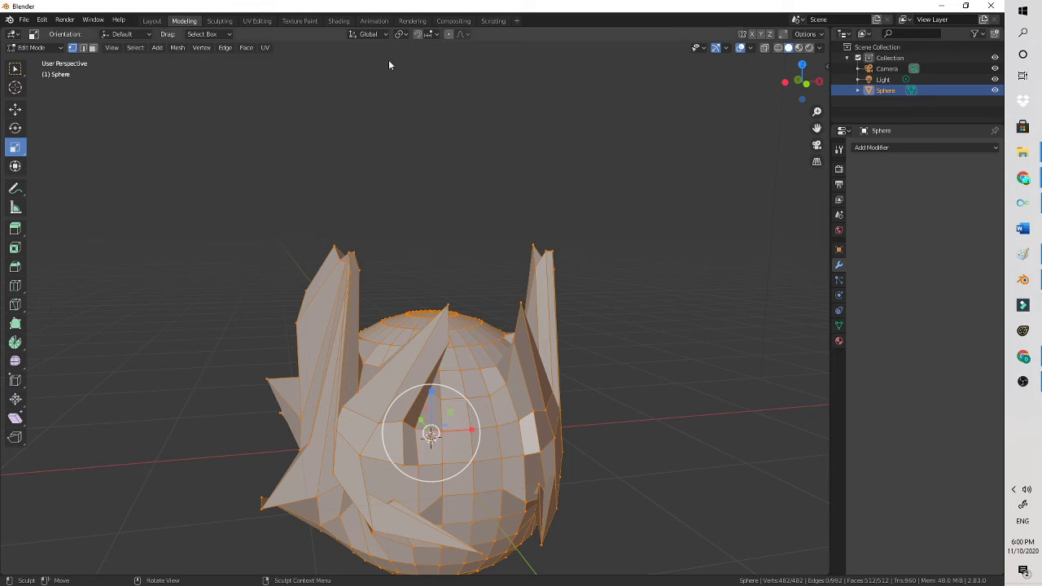
click(905, 150)
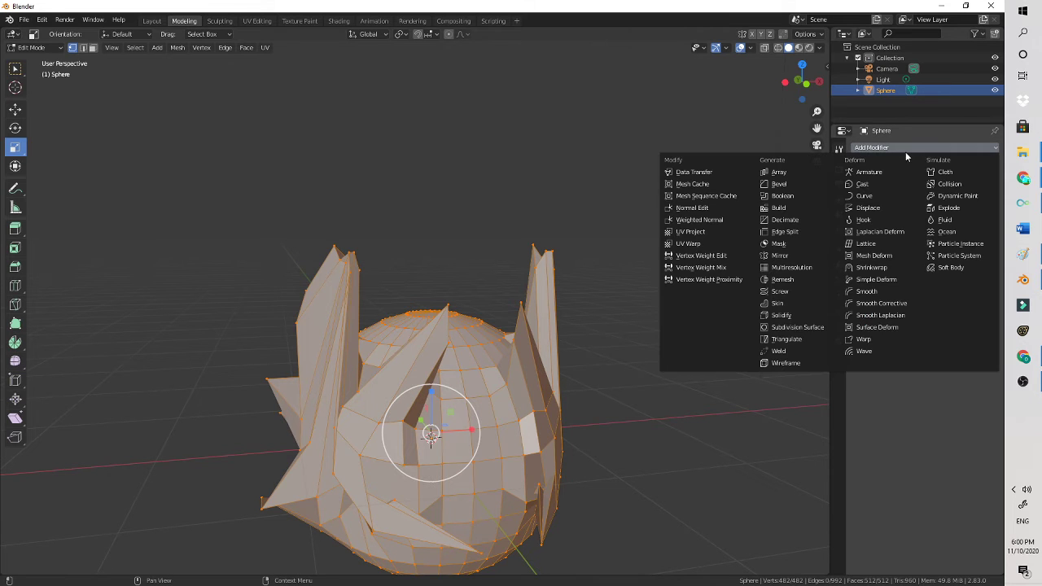
click(794, 329)
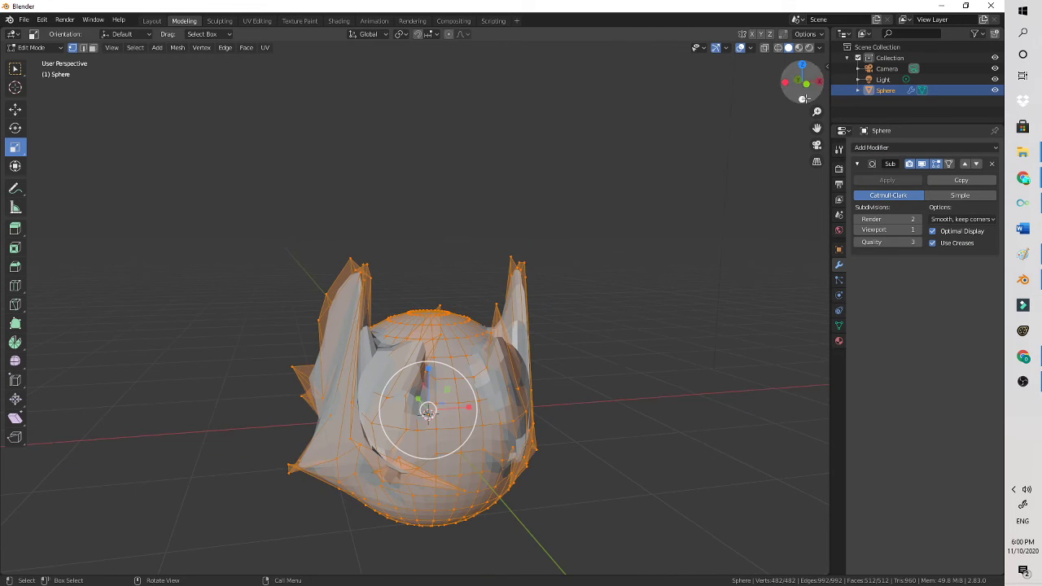
drag(798, 85, 567, 84)
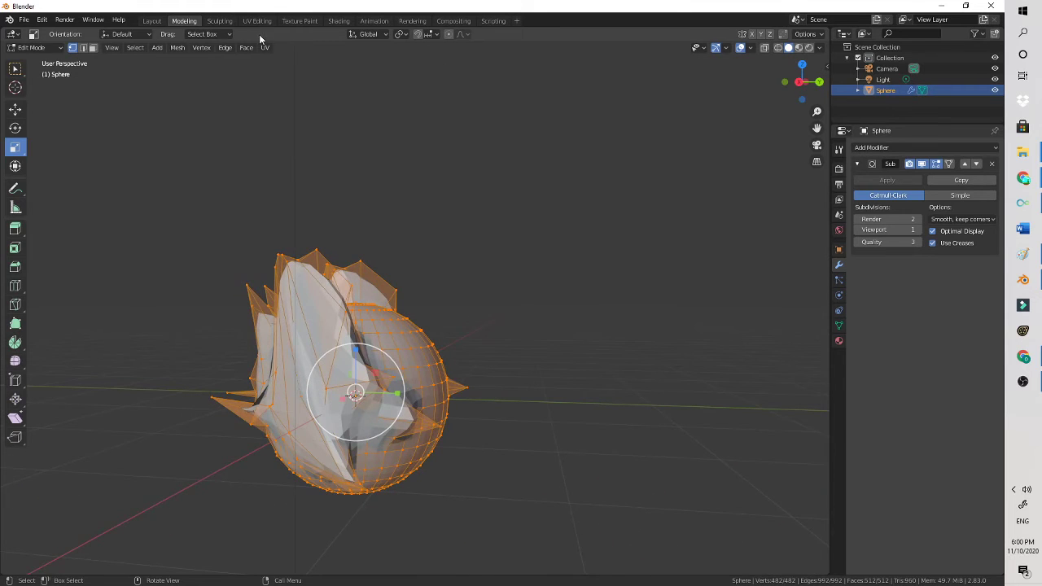
- Return to sculpting and pull a tall peak up from the smoothed sphere between its two side horns with Snake Hook
click(219, 20)
mouse_move(449, 272)
mouse_down()
mouse_move(456, 216)
mouse_move(439, 232)
mouse_move(439, 216)
mouse_up()
mouse_move(433, 285)
mouse_down()
mouse_move(437, 205)
mouse_move(458, 144)
mouse_up()
drag(419, 302, 444, 142)
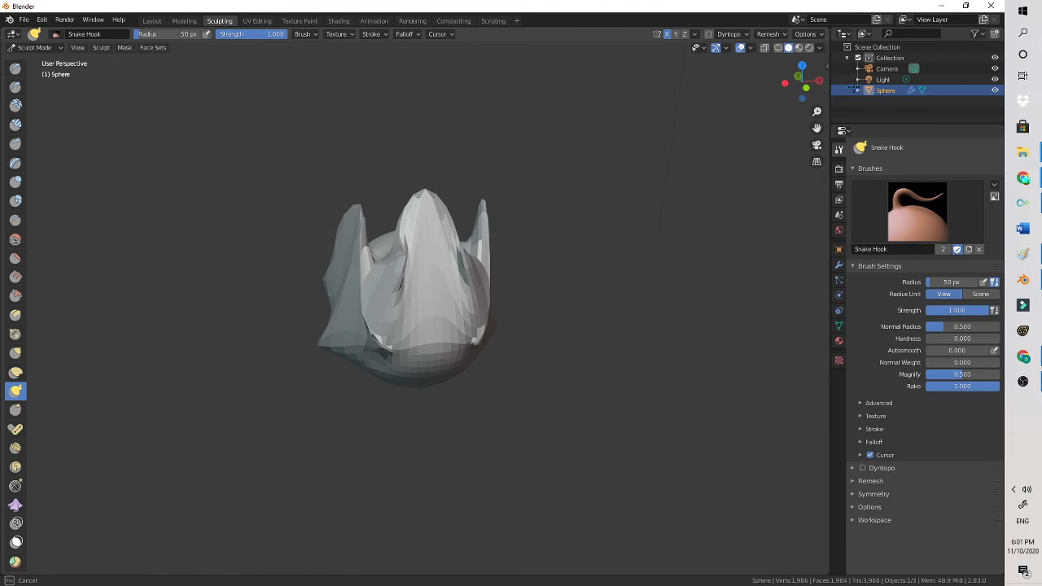
- On the sphere's opposite side, pull out two small lower nubs, paired corner bulges and a tall central spike with Snake Hook
mouse_move(802, 85)
mouse_down()
mouse_move(684, 93)
mouse_move(695, 102)
mouse_up()
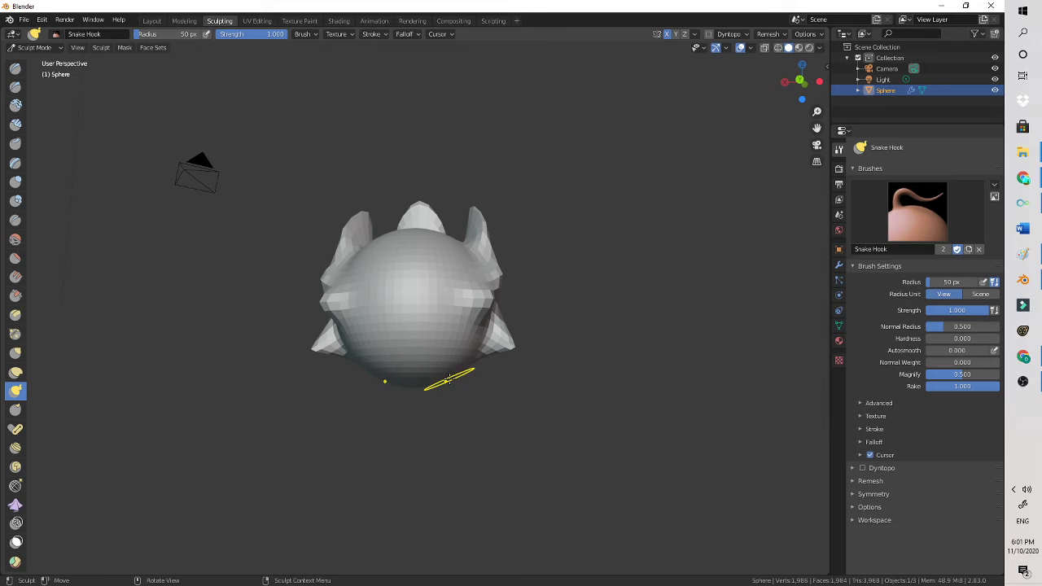
mouse_move(449, 379)
mouse_down()
mouse_move(447, 411)
mouse_move(444, 396)
mouse_up()
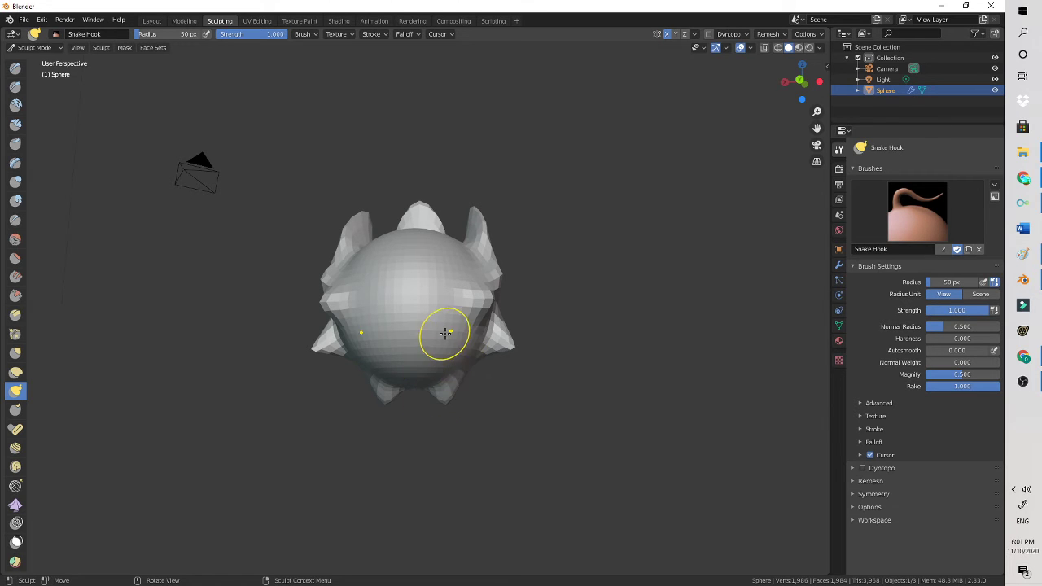
drag(446, 334, 473, 373)
drag(433, 288, 488, 233)
drag(410, 321, 419, 177)
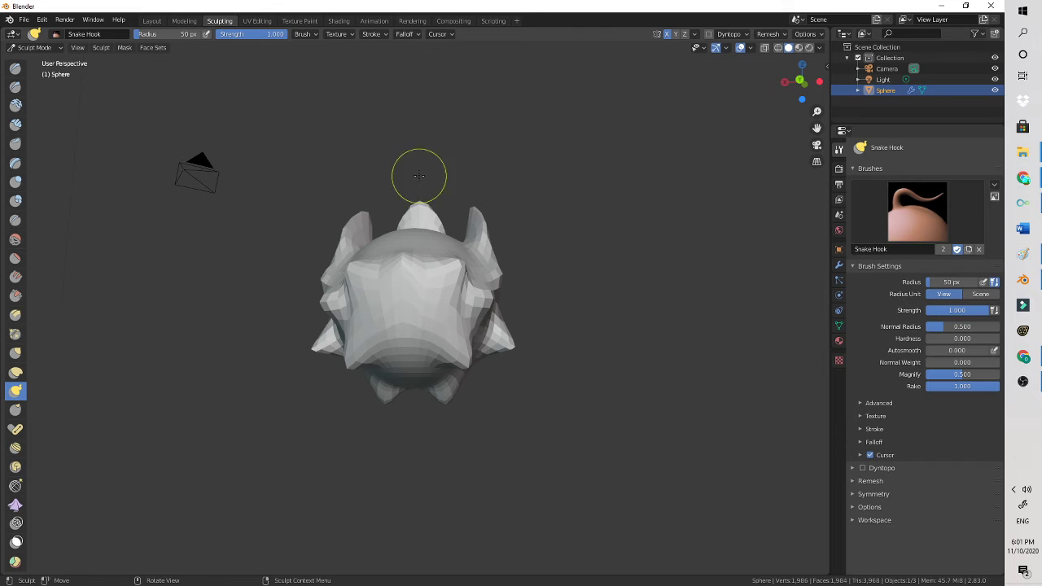
drag(407, 262, 406, 145)
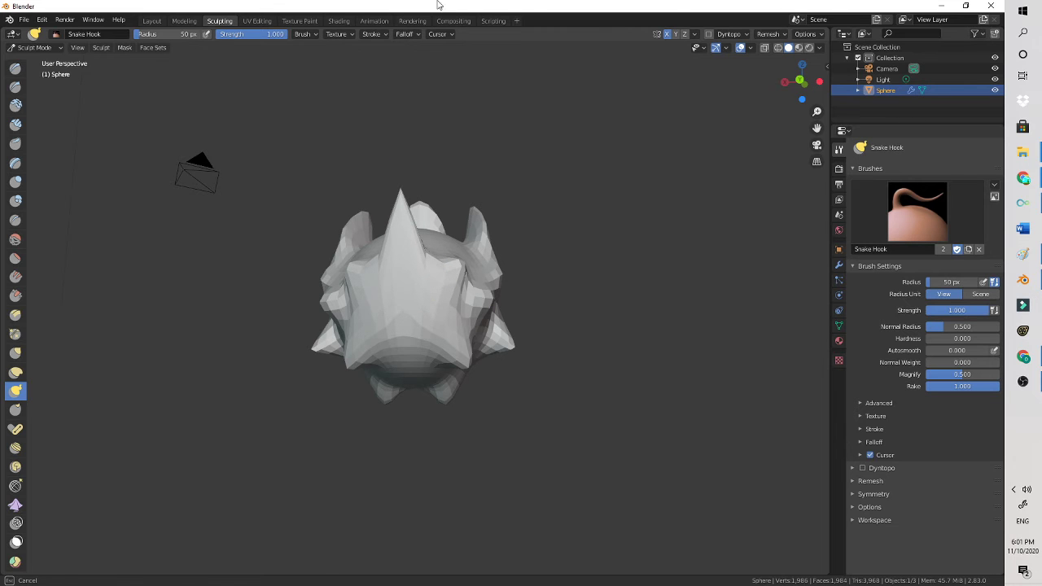
drag(807, 78, 743, 112)
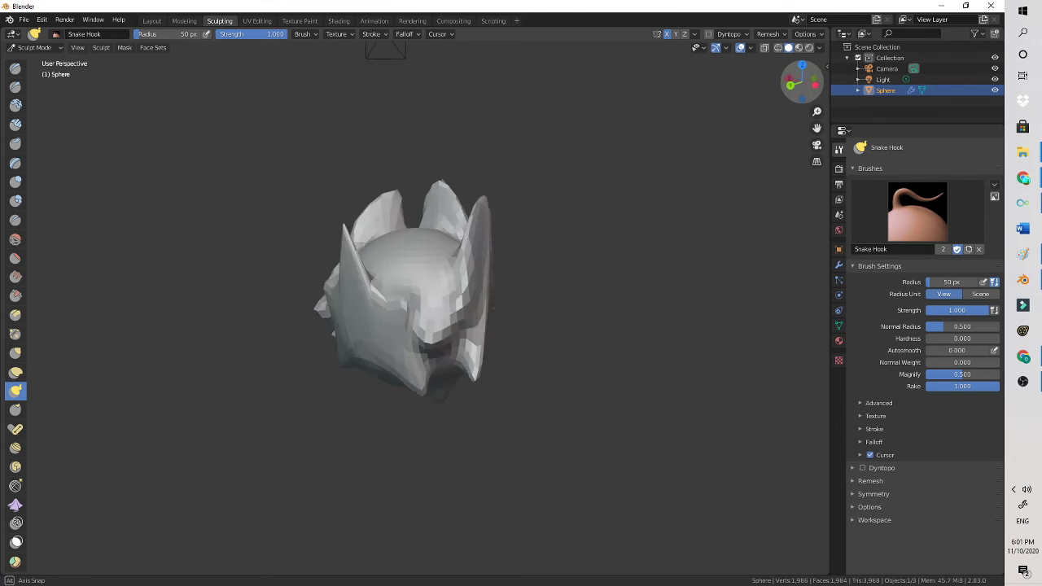
- Return to the Layout workspace and delete the sculpted sphere
click(152, 21)
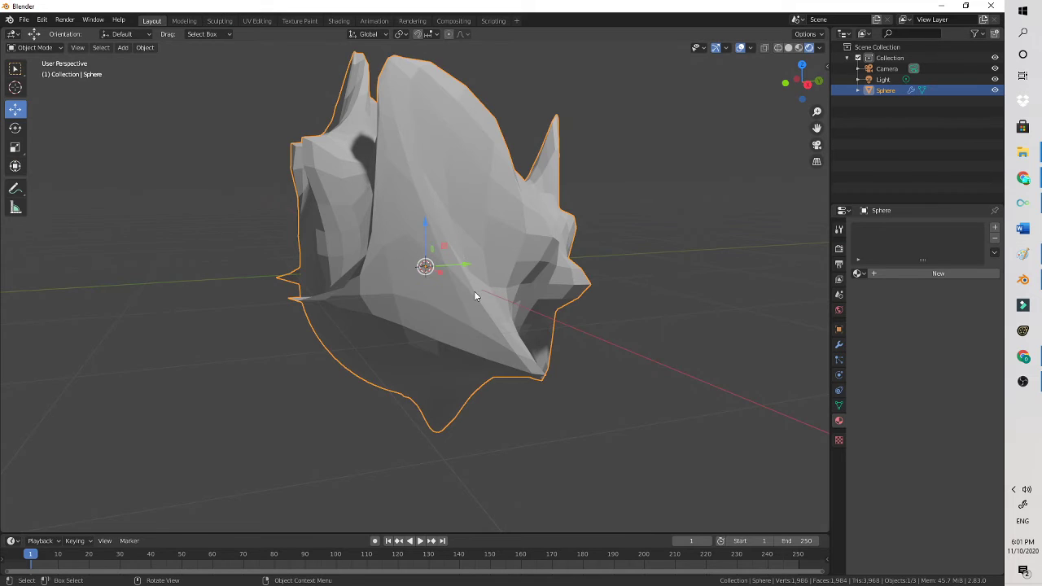
key(x)
click(442, 272)
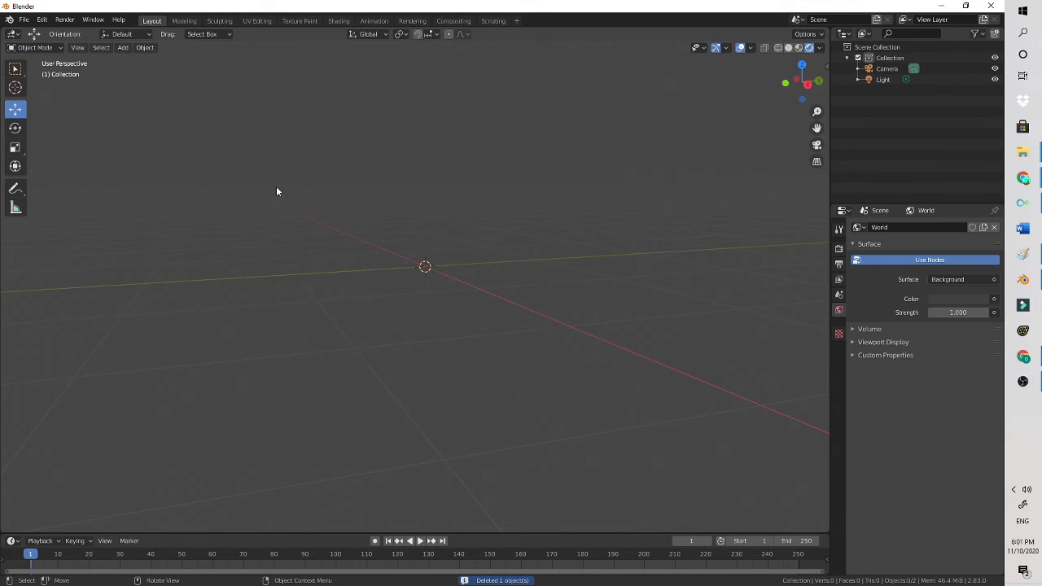
click(1023, 381)
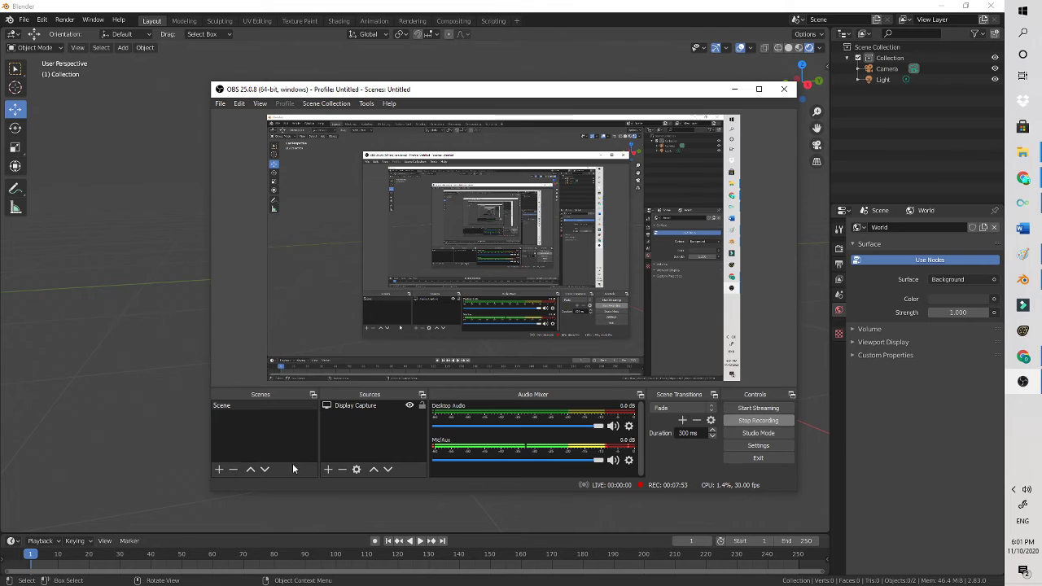
click(29, 351)
- Add a new cube, open it in the Modeling workspace and select one of its top corner vertices
click(120, 47)
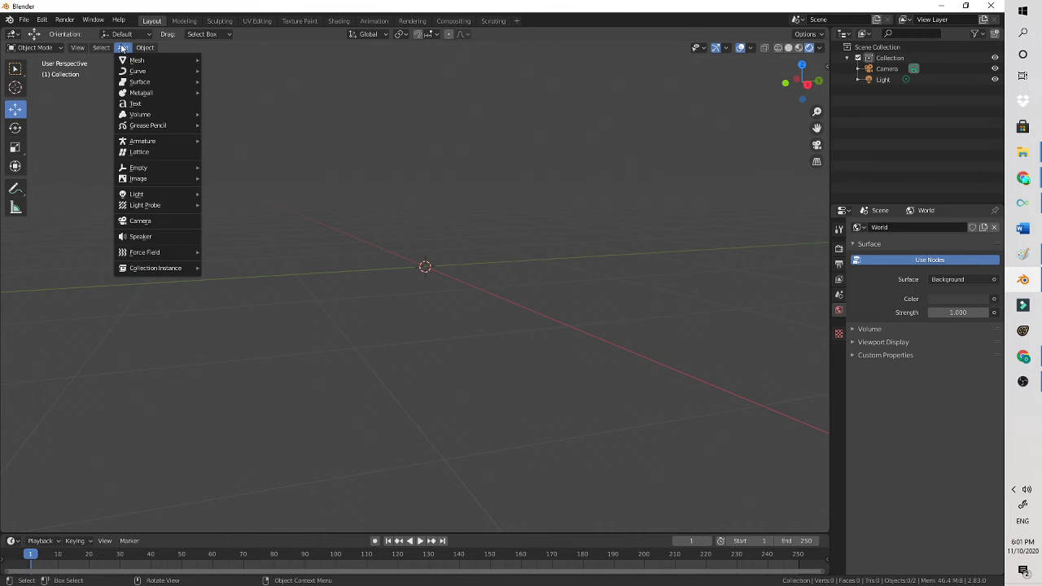
mouse_move(191, 64)
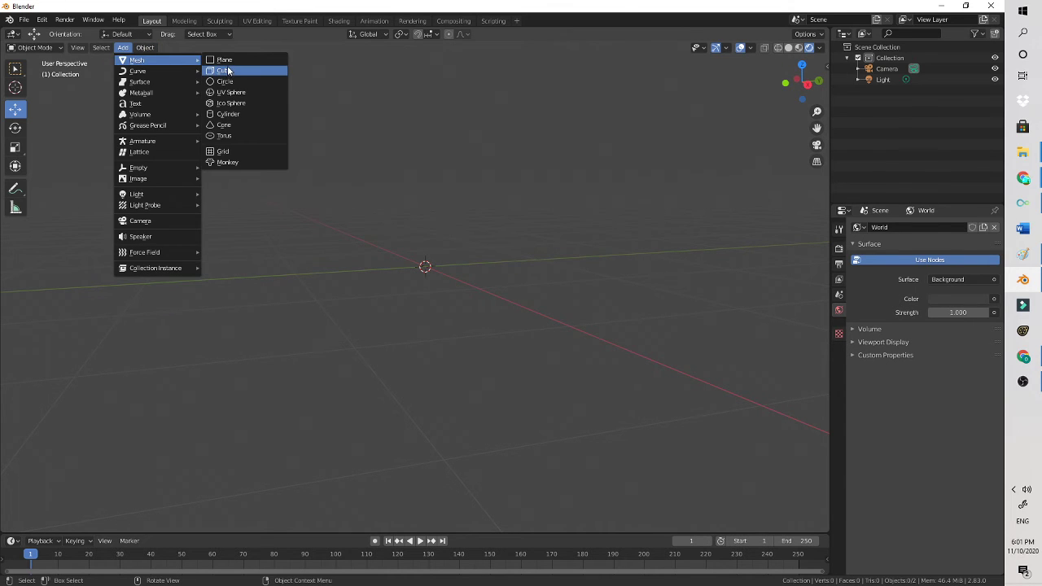
click(228, 71)
click(191, 22)
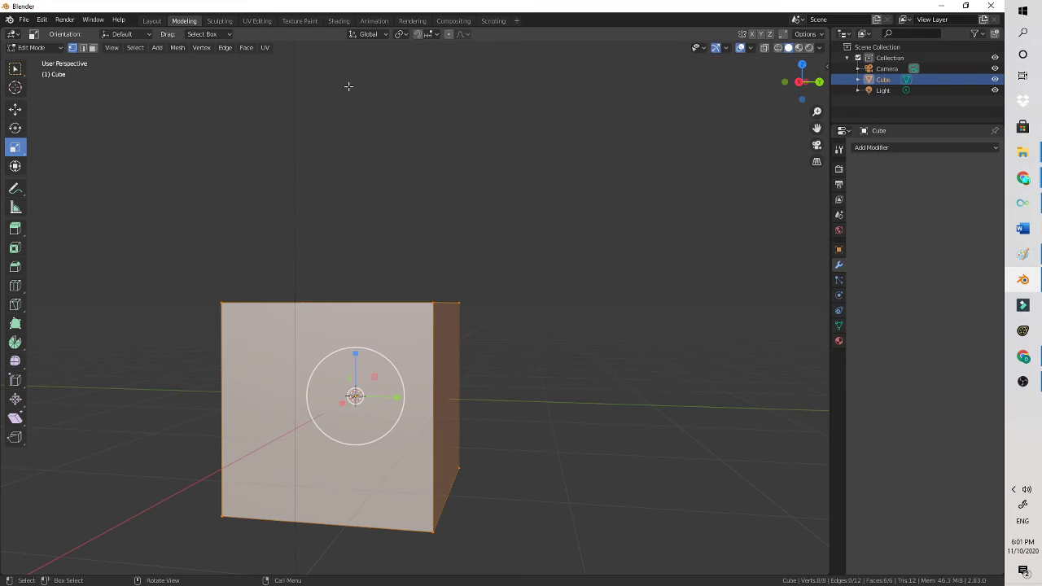
drag(804, 82, 849, 126)
click(464, 376)
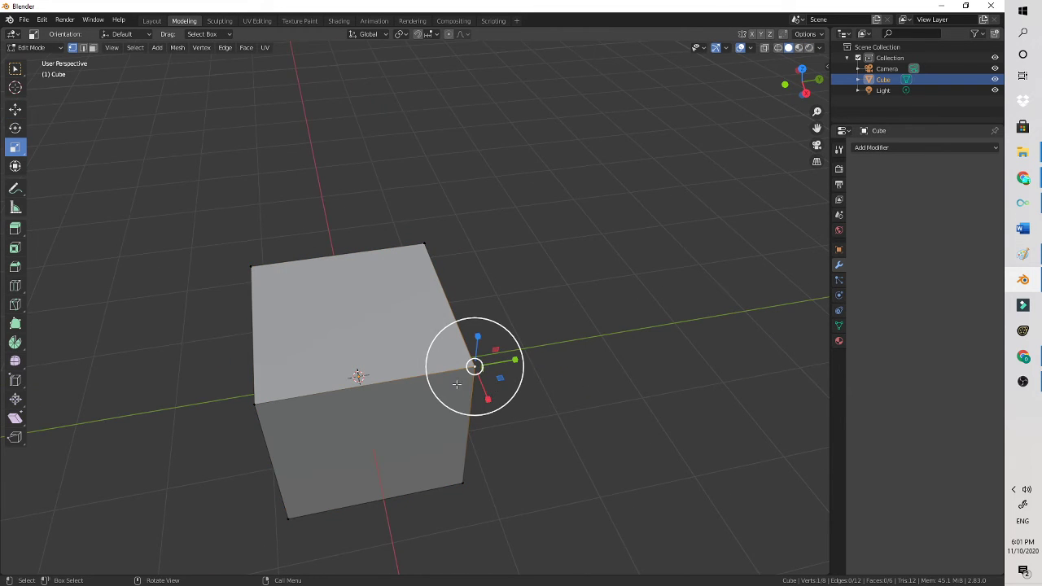
ctrl+click(482, 370)
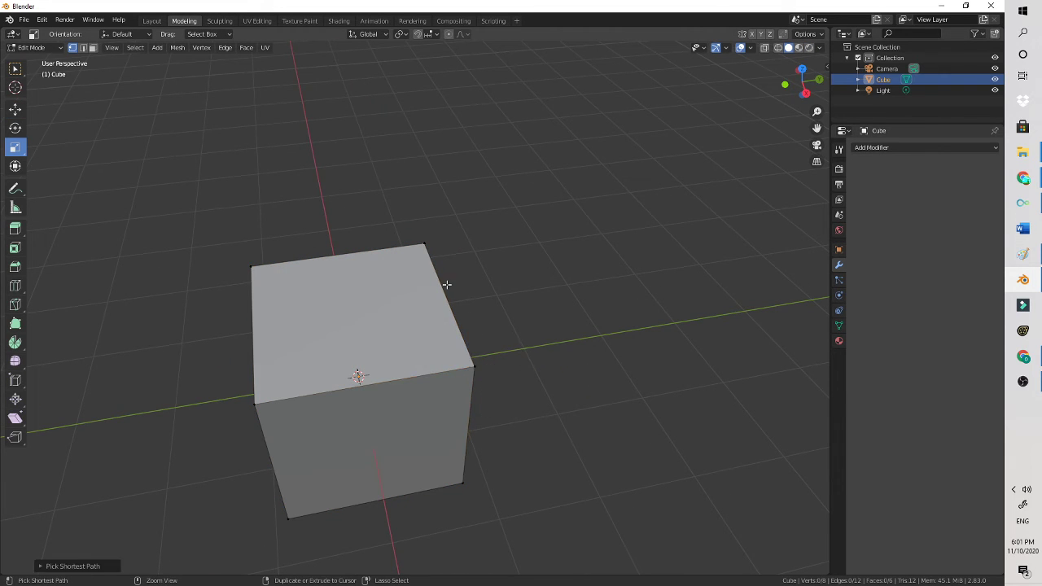
ctrl+click(477, 365)
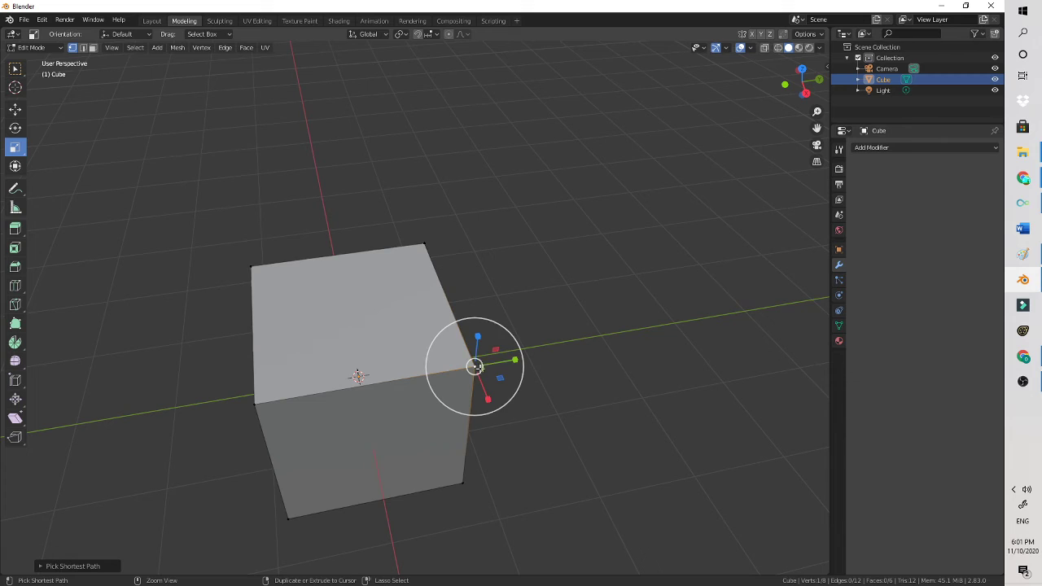
ctrl+click(421, 242)
click(592, 331)
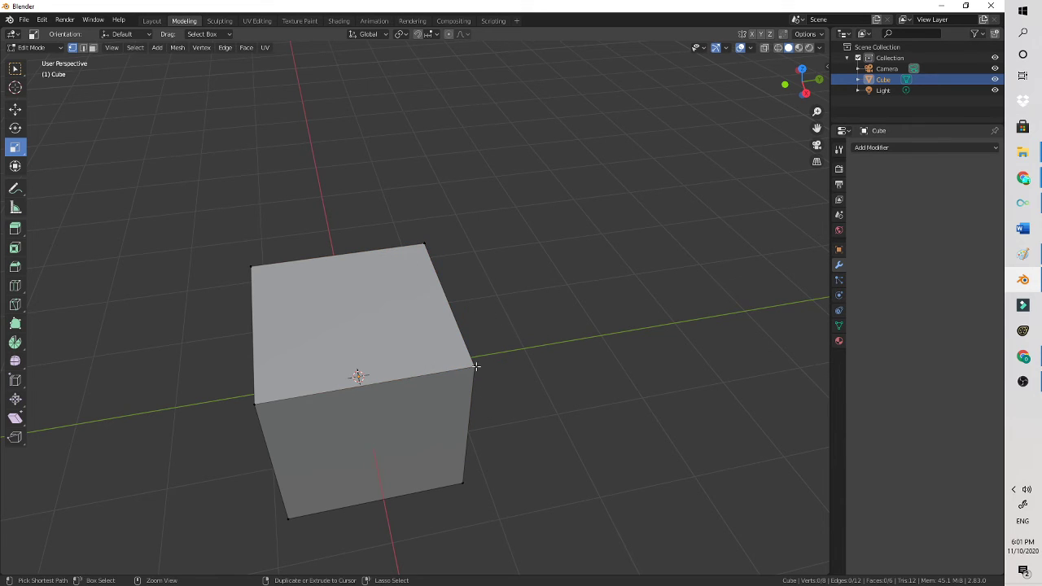
key(ctrl+r)
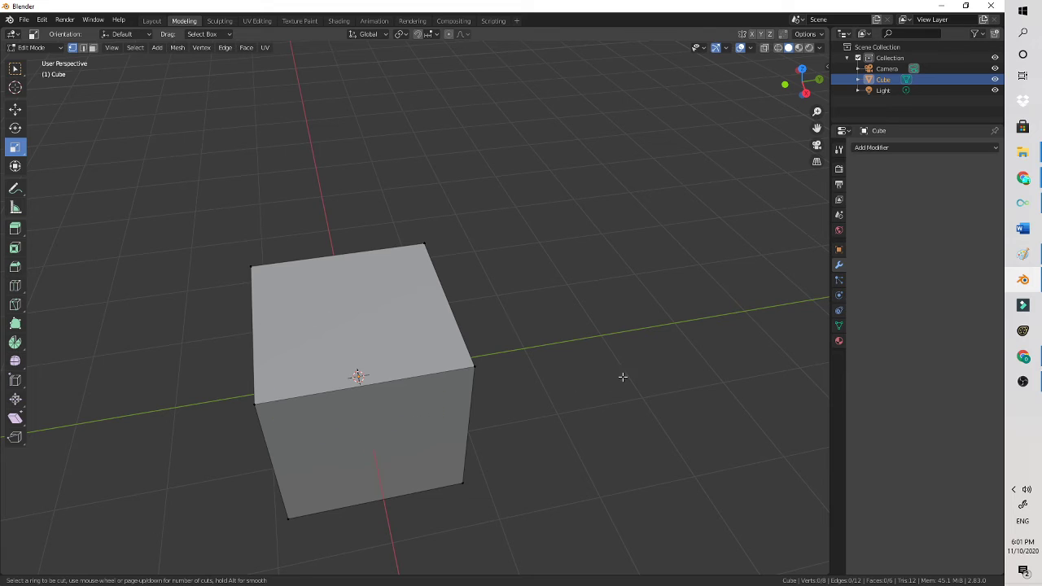
key(Escape)
- Select the four corner vertices of the cube's top face
ctrl+click(475, 361)
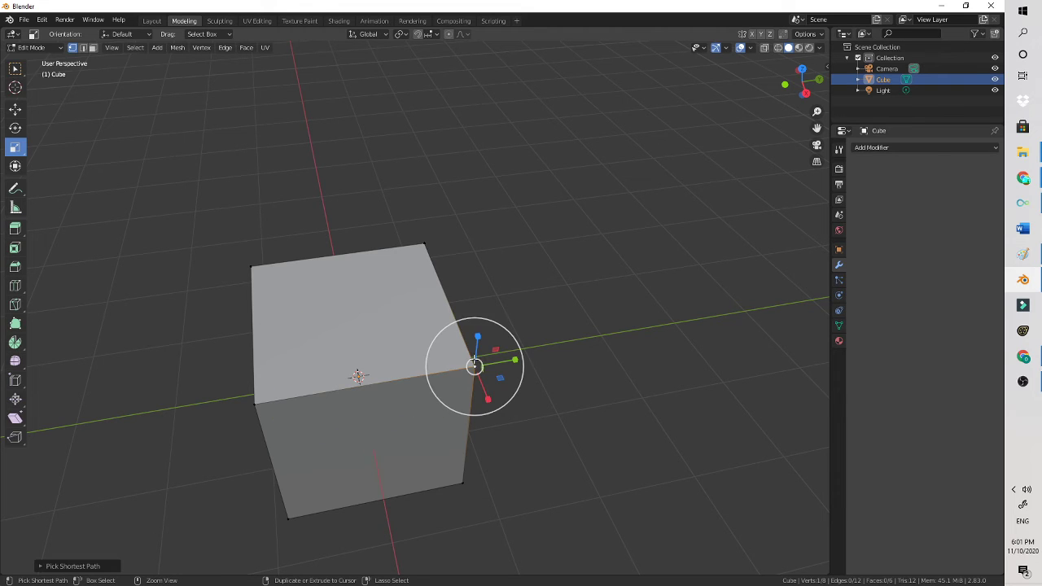
ctrl+click(422, 246)
ctrl+click(251, 268)
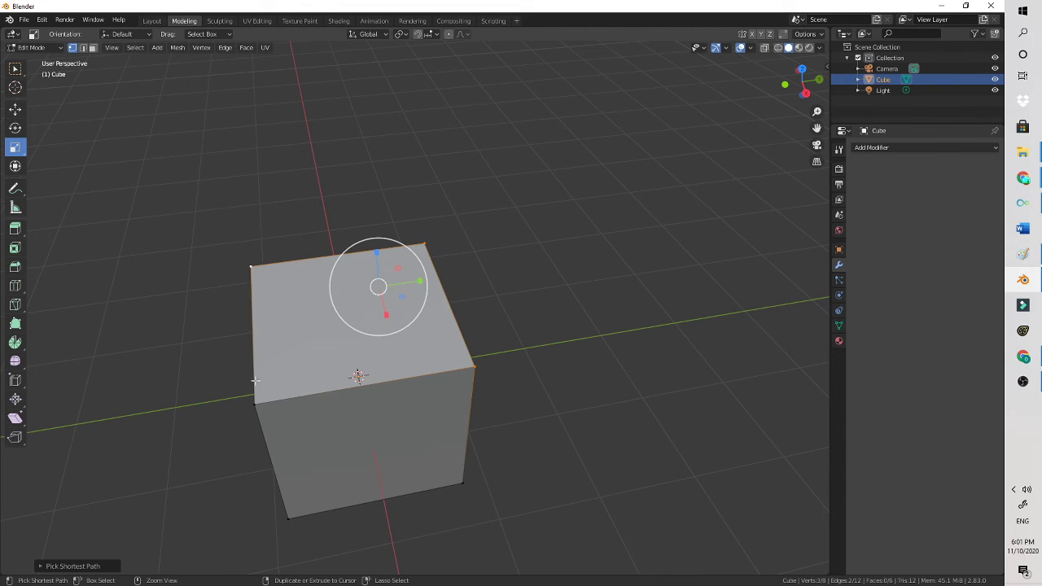
ctrl+click(254, 401)
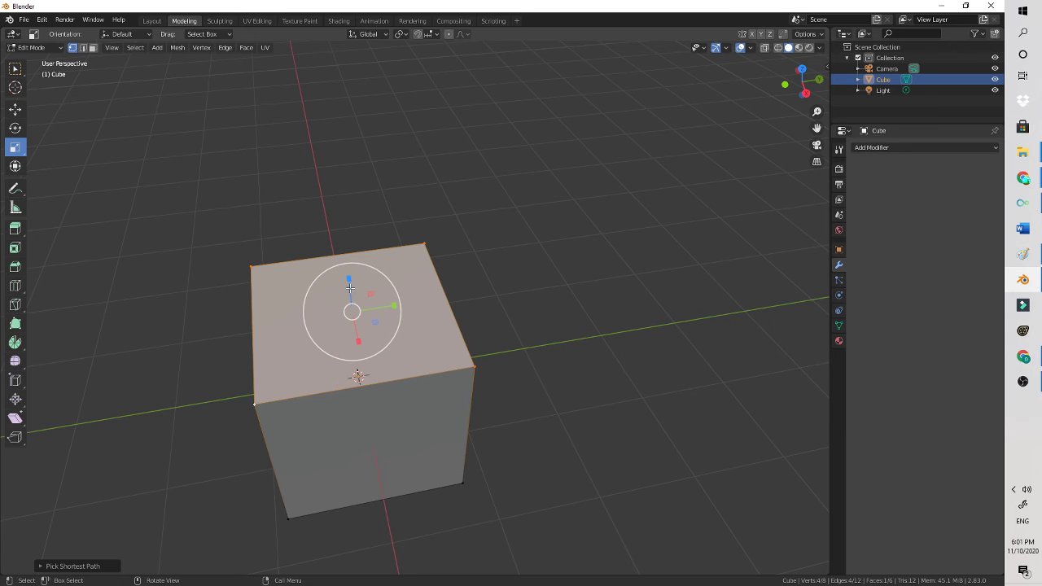
- Try scaling the selected top face along its axes and undo the change
drag(350, 288, 346, 218)
drag(362, 312, 363, 312)
mouse_move(385, 346)
mouse_down()
mouse_move(433, 309)
mouse_move(389, 331)
mouse_up()
key(ctrl+z)
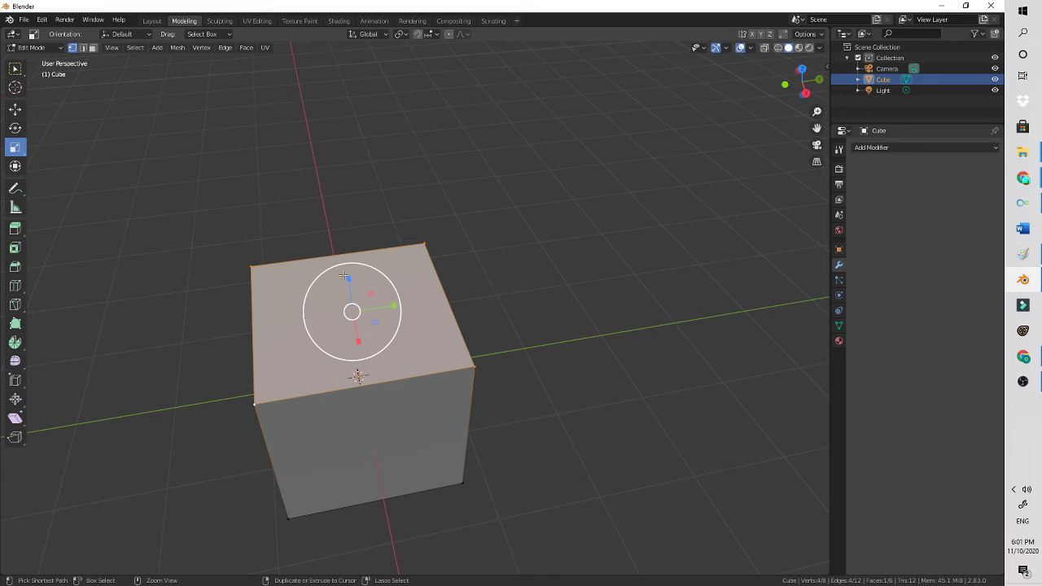
- Extrude only the edges of the cube's top face upward and back with Extrude Edges
key(ctrl+e)
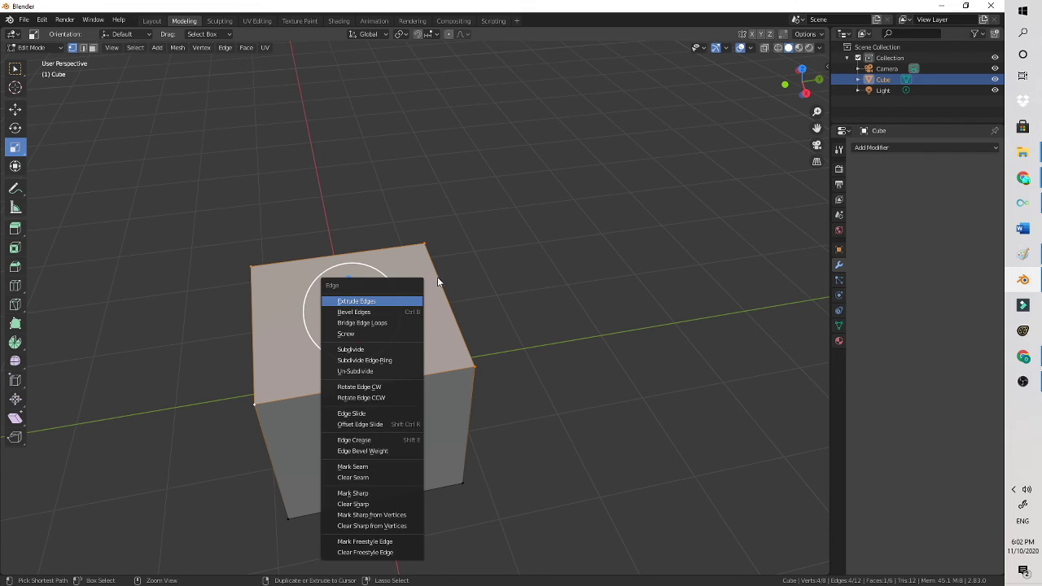
key(ctrl+e)
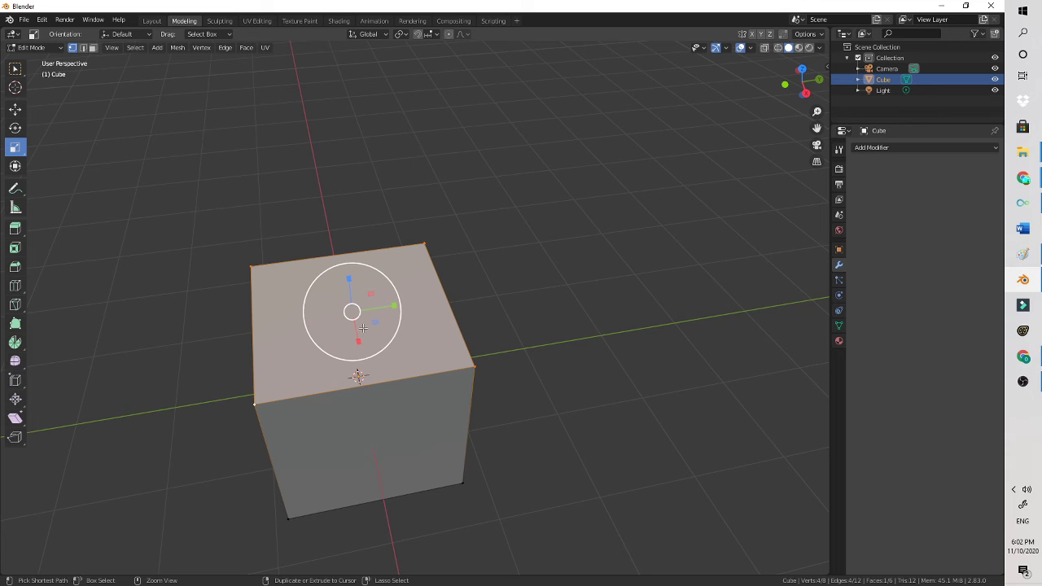
key(ctrl+e)
click(367, 322)
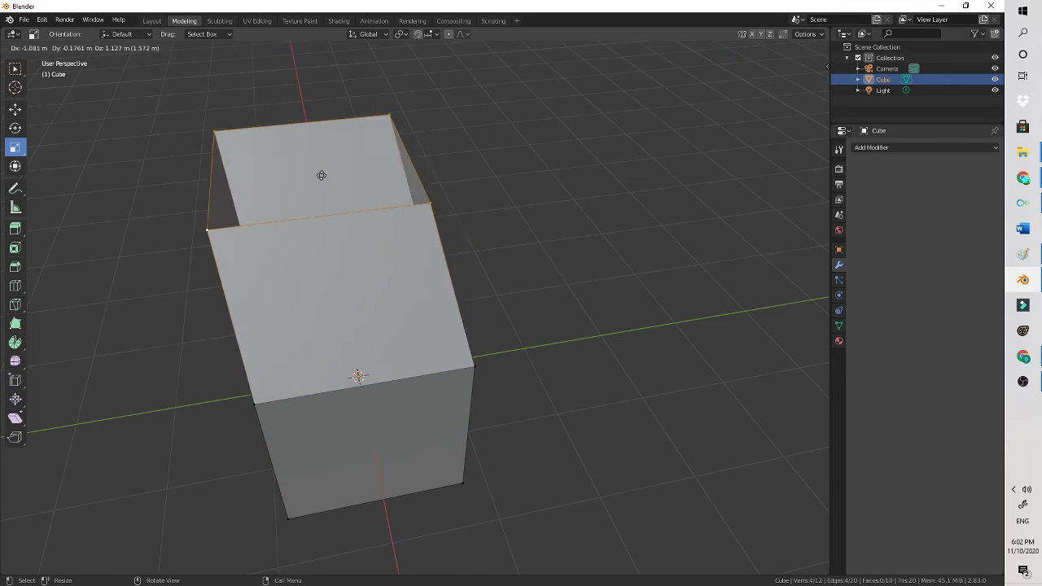
click(334, 188)
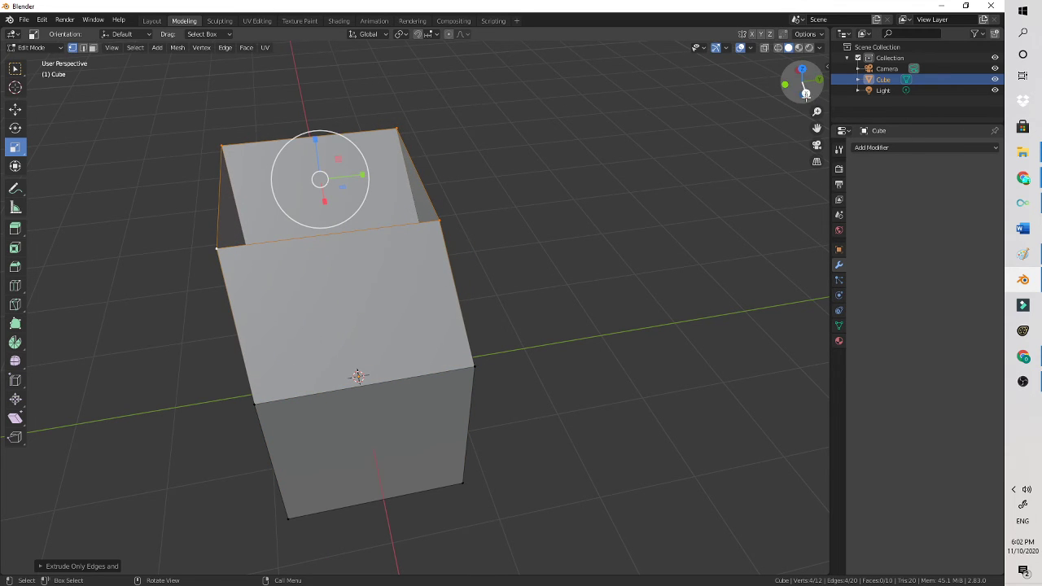
- Look at the extruded walls in solid shading and undo the edge extrusion
drag(804, 87, 866, 57)
key(z)
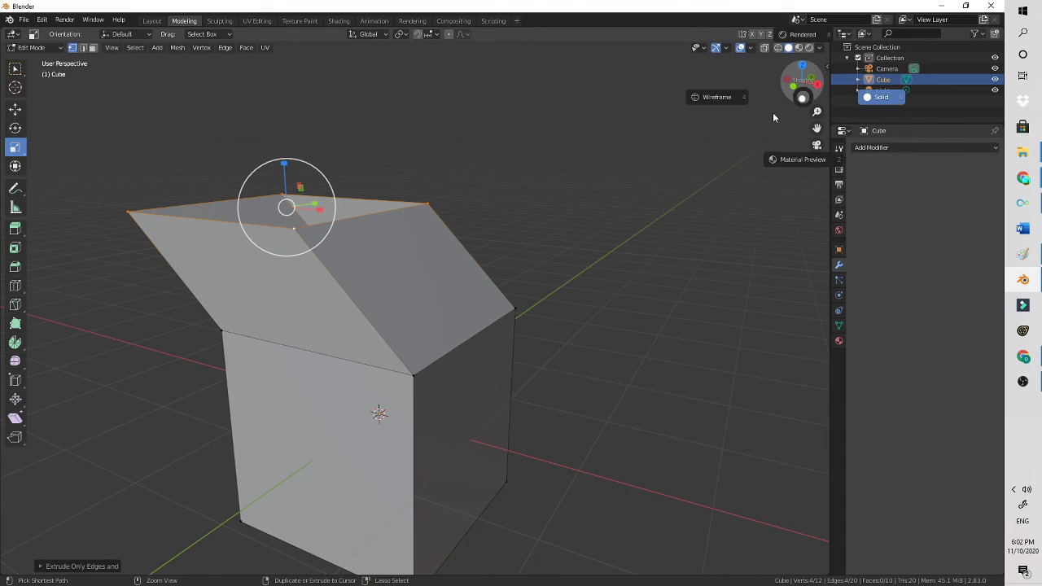
click(684, 356)
click(789, 48)
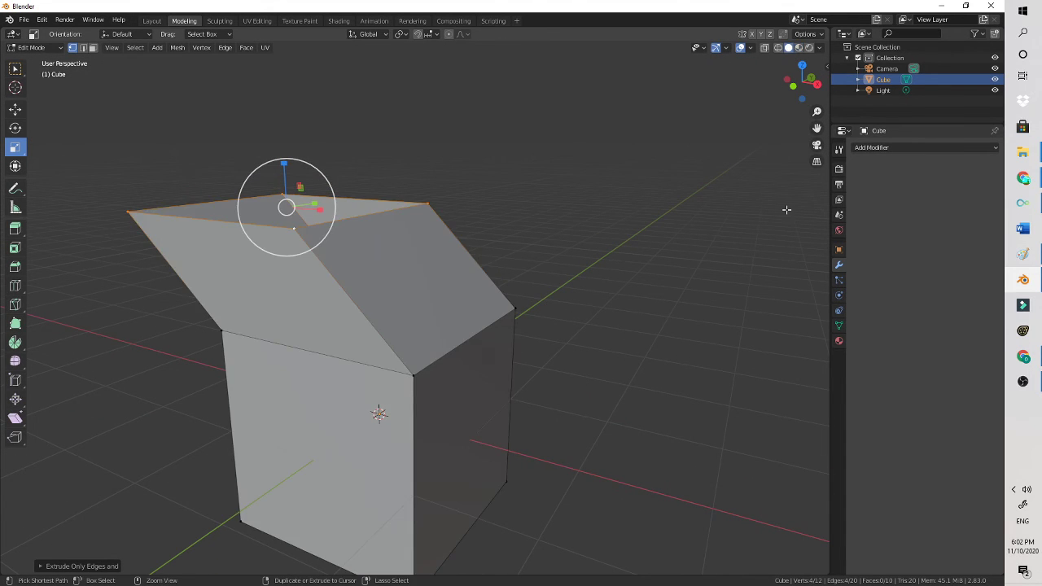
key(ctrl+z)
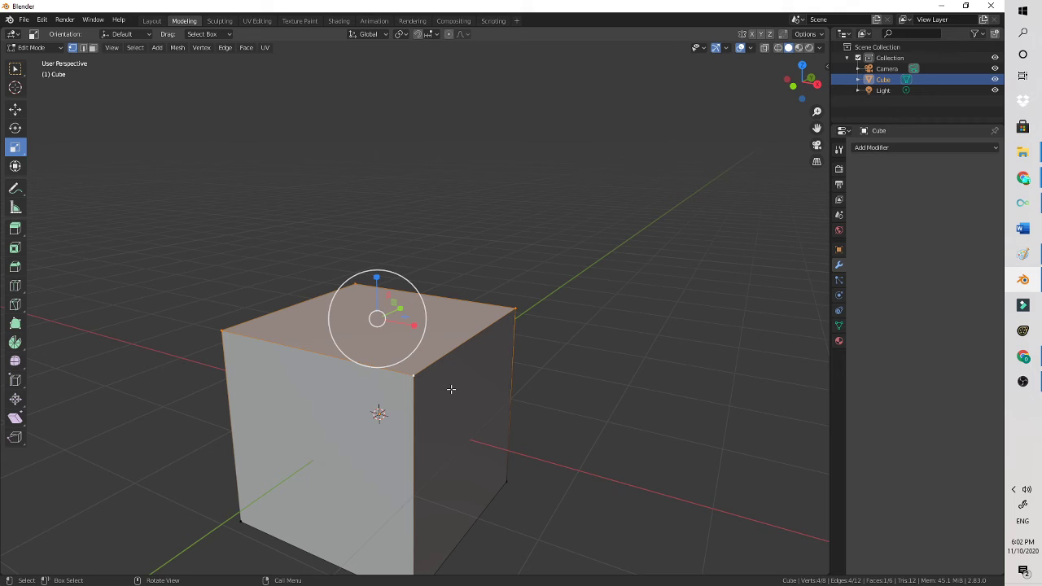
- Switch the viewport to Material Preview shading and try to box-select the cube's top vertices
click(800, 48)
click(660, 184)
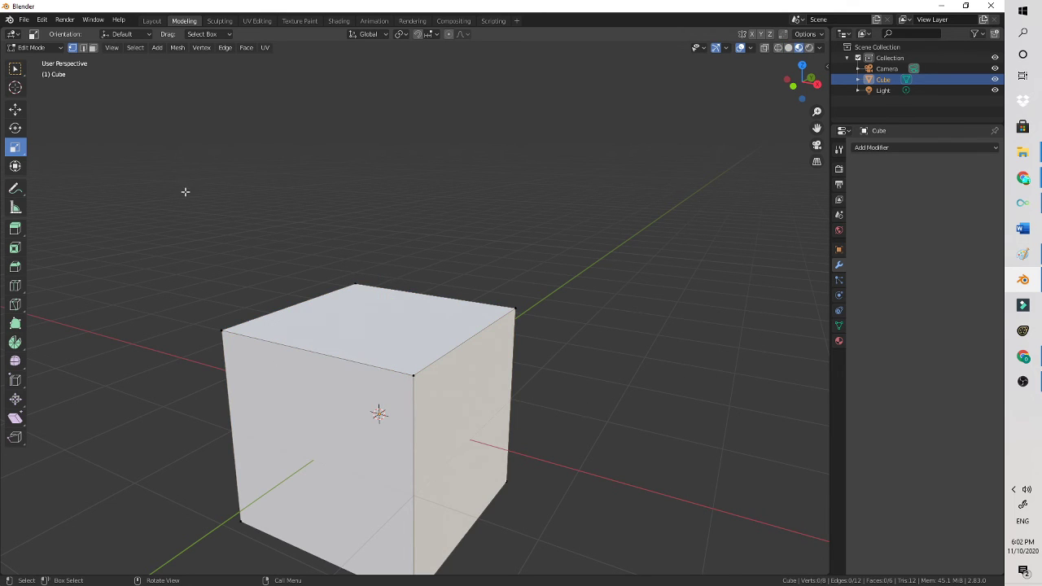
key(b)
drag(185, 223, 437, 253)
key(b)
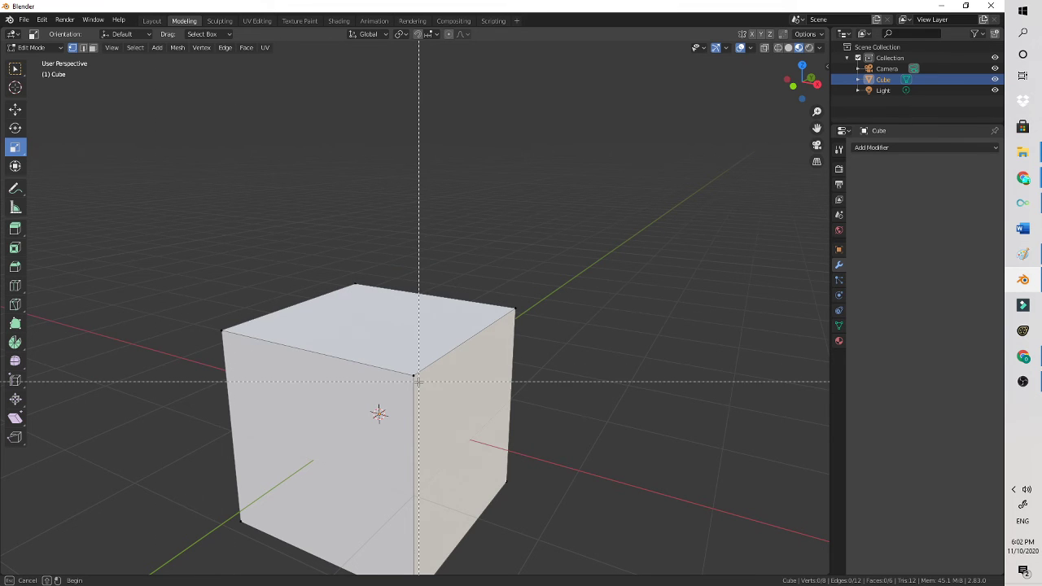
key(Escape)
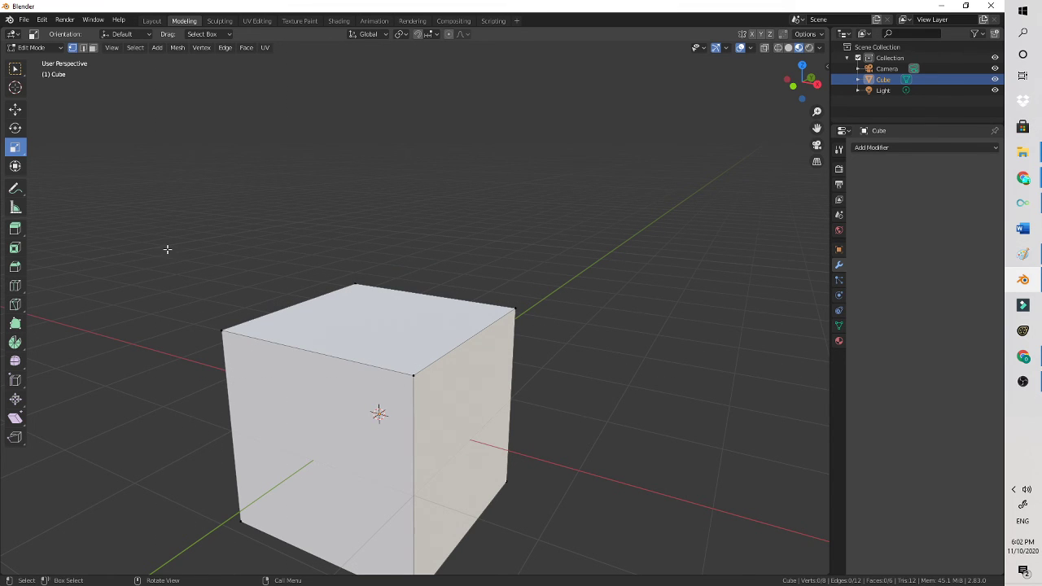
key(b)
drag(179, 226, 533, 394)
- Turn on X-ray and box-select all vertices of the cube
mouse_move(803, 86)
mouse_down()
mouse_move(788, 88)
mouse_move(798, 90)
mouse_up()
click(771, 98)
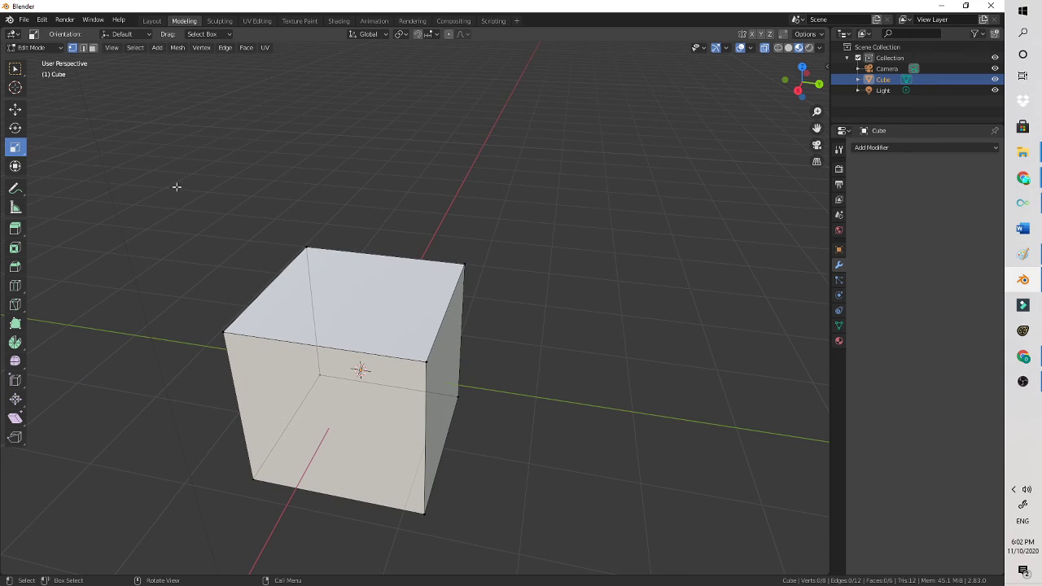
drag(176, 187, 526, 540)
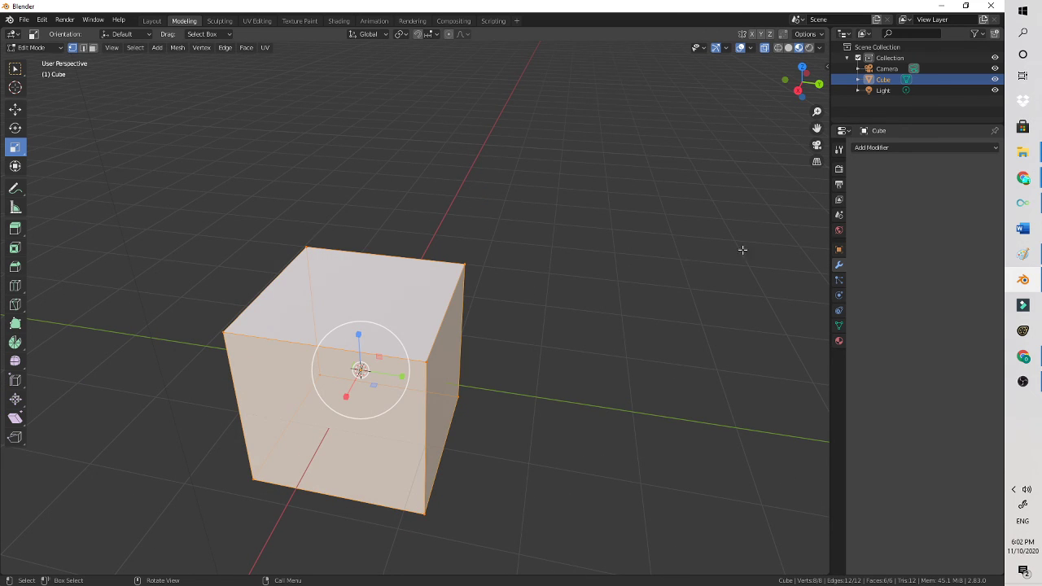
- Switch the viewport to Wireframe shading with X-ray off and clear the vertex selection
click(778, 49)
click(766, 49)
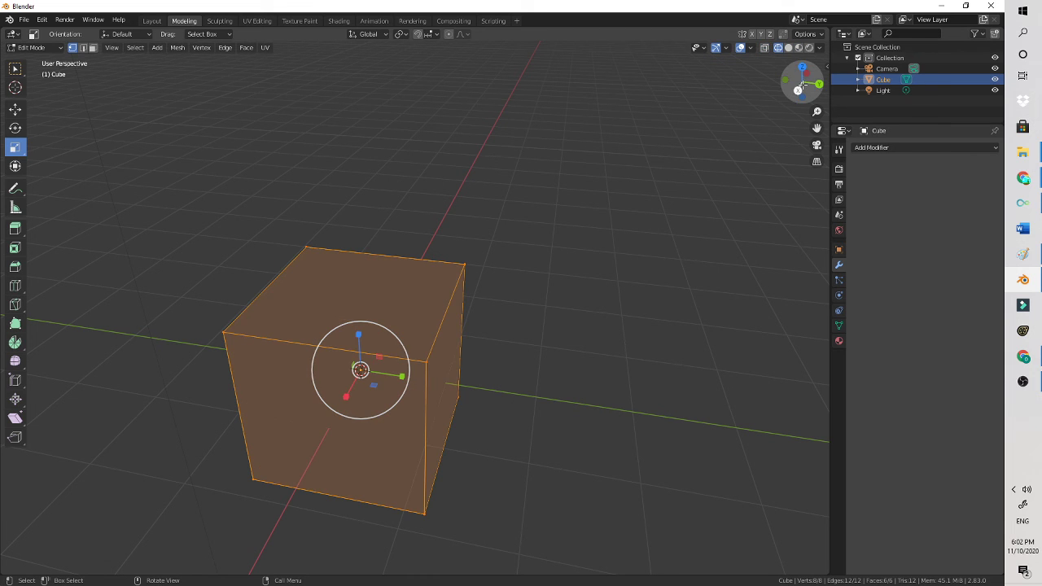
mouse_move(803, 84)
mouse_down()
mouse_move(814, 72)
mouse_move(801, 67)
mouse_up()
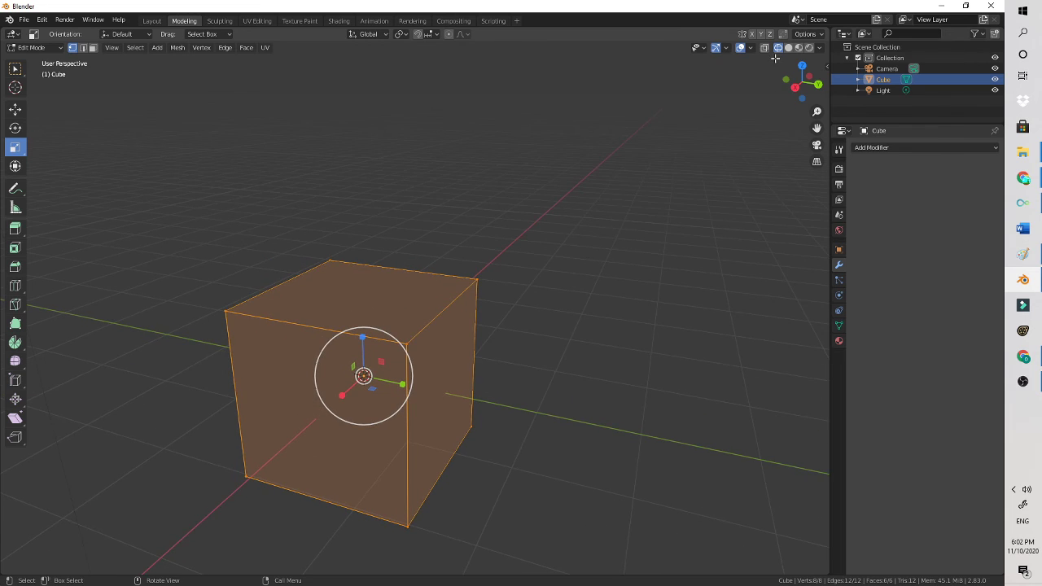
click(788, 54)
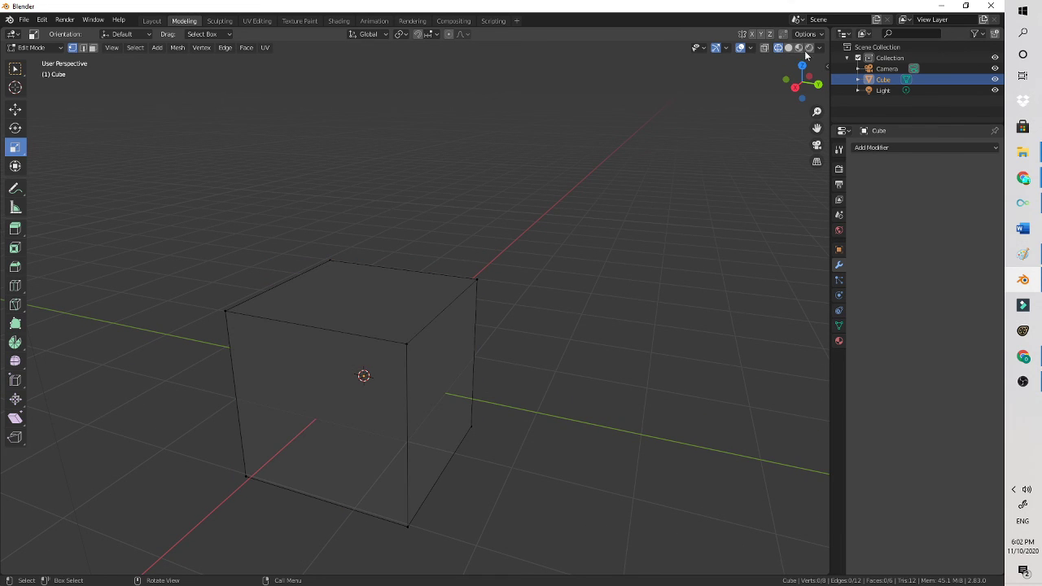
- Compare the cube's look in Solid and Wireframe shading, with X-ray on and off
click(789, 49)
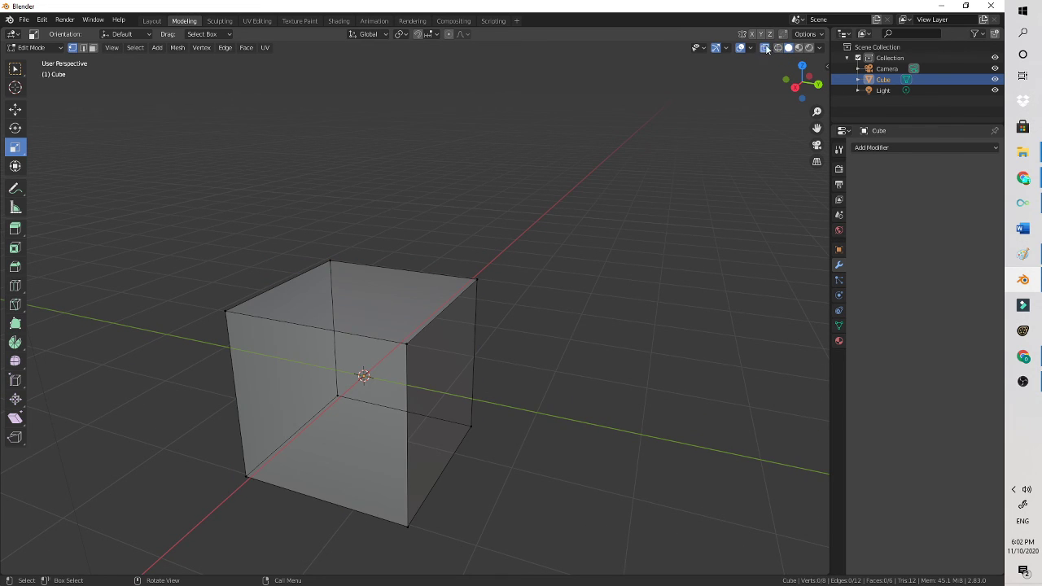
click(765, 47)
click(780, 49)
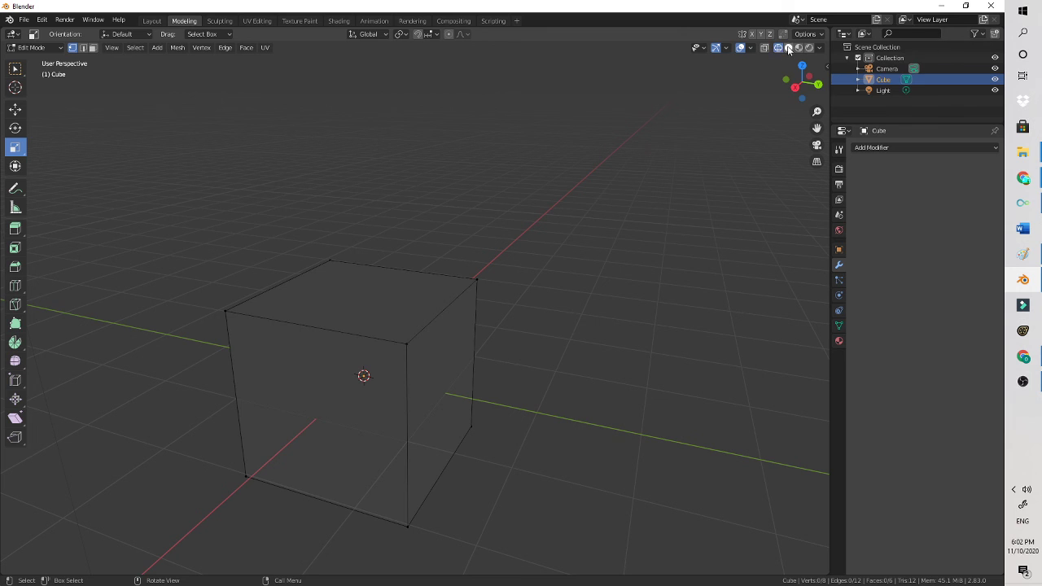
click(788, 48)
click(777, 48)
- Set the viewport shading to Material Preview and view the cube from above at an angle
click(799, 48)
mouse_move(794, 87)
mouse_down()
mouse_move(664, 75)
mouse_move(590, 49)
mouse_up()
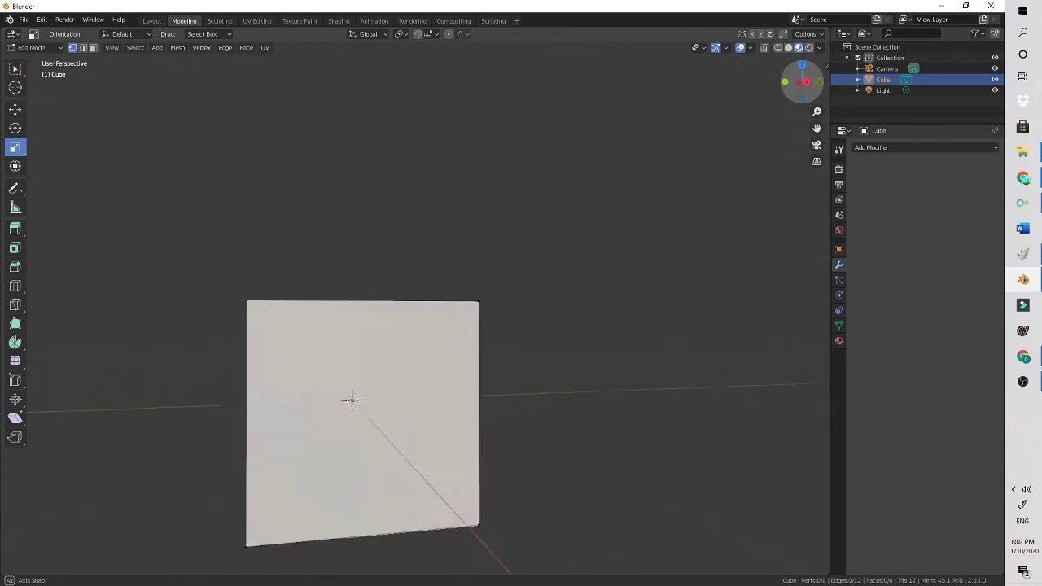
middle_drag(352, 399, 465, 345)
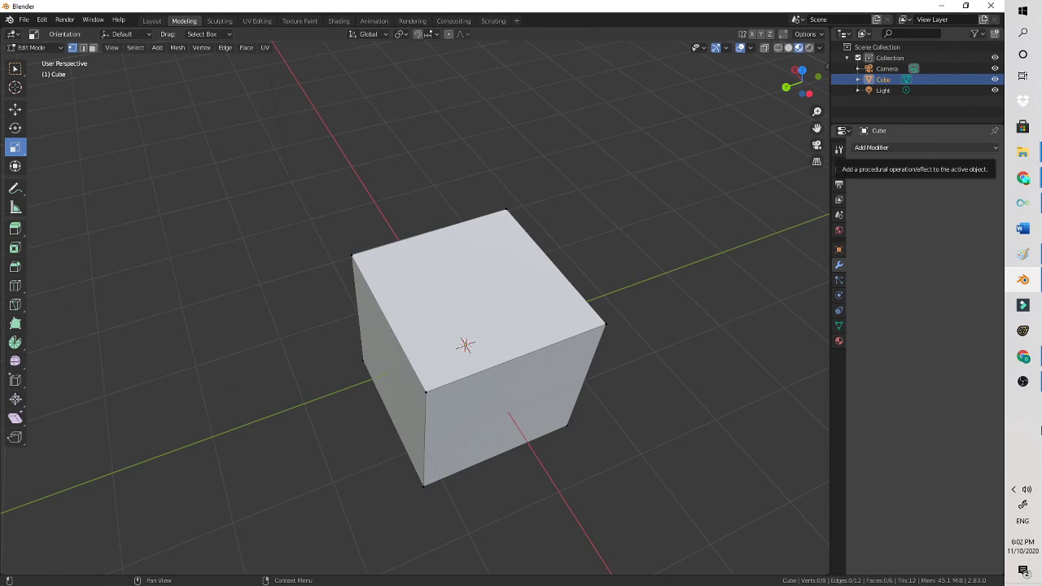
click(1024, 381)
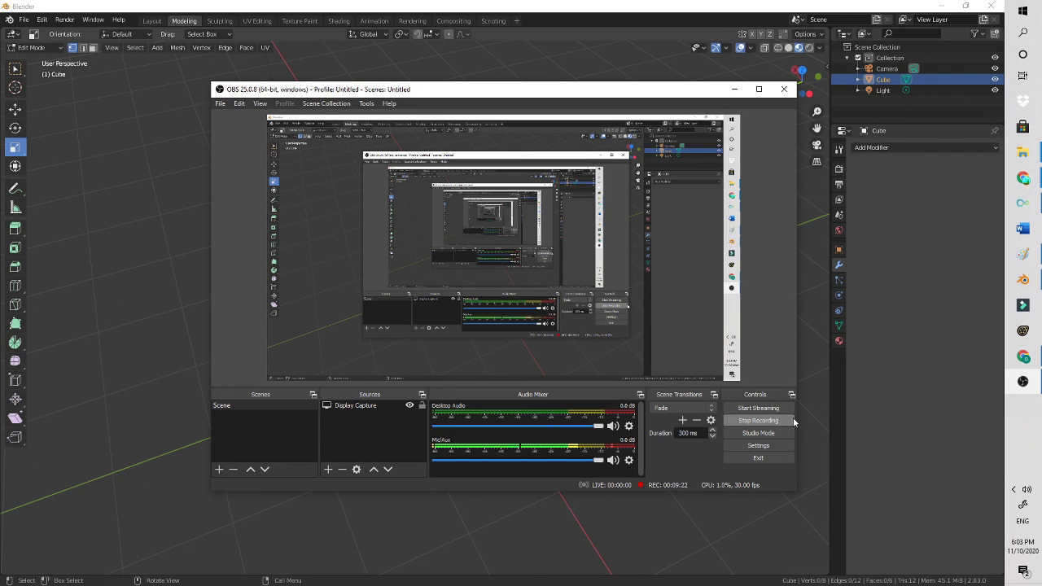